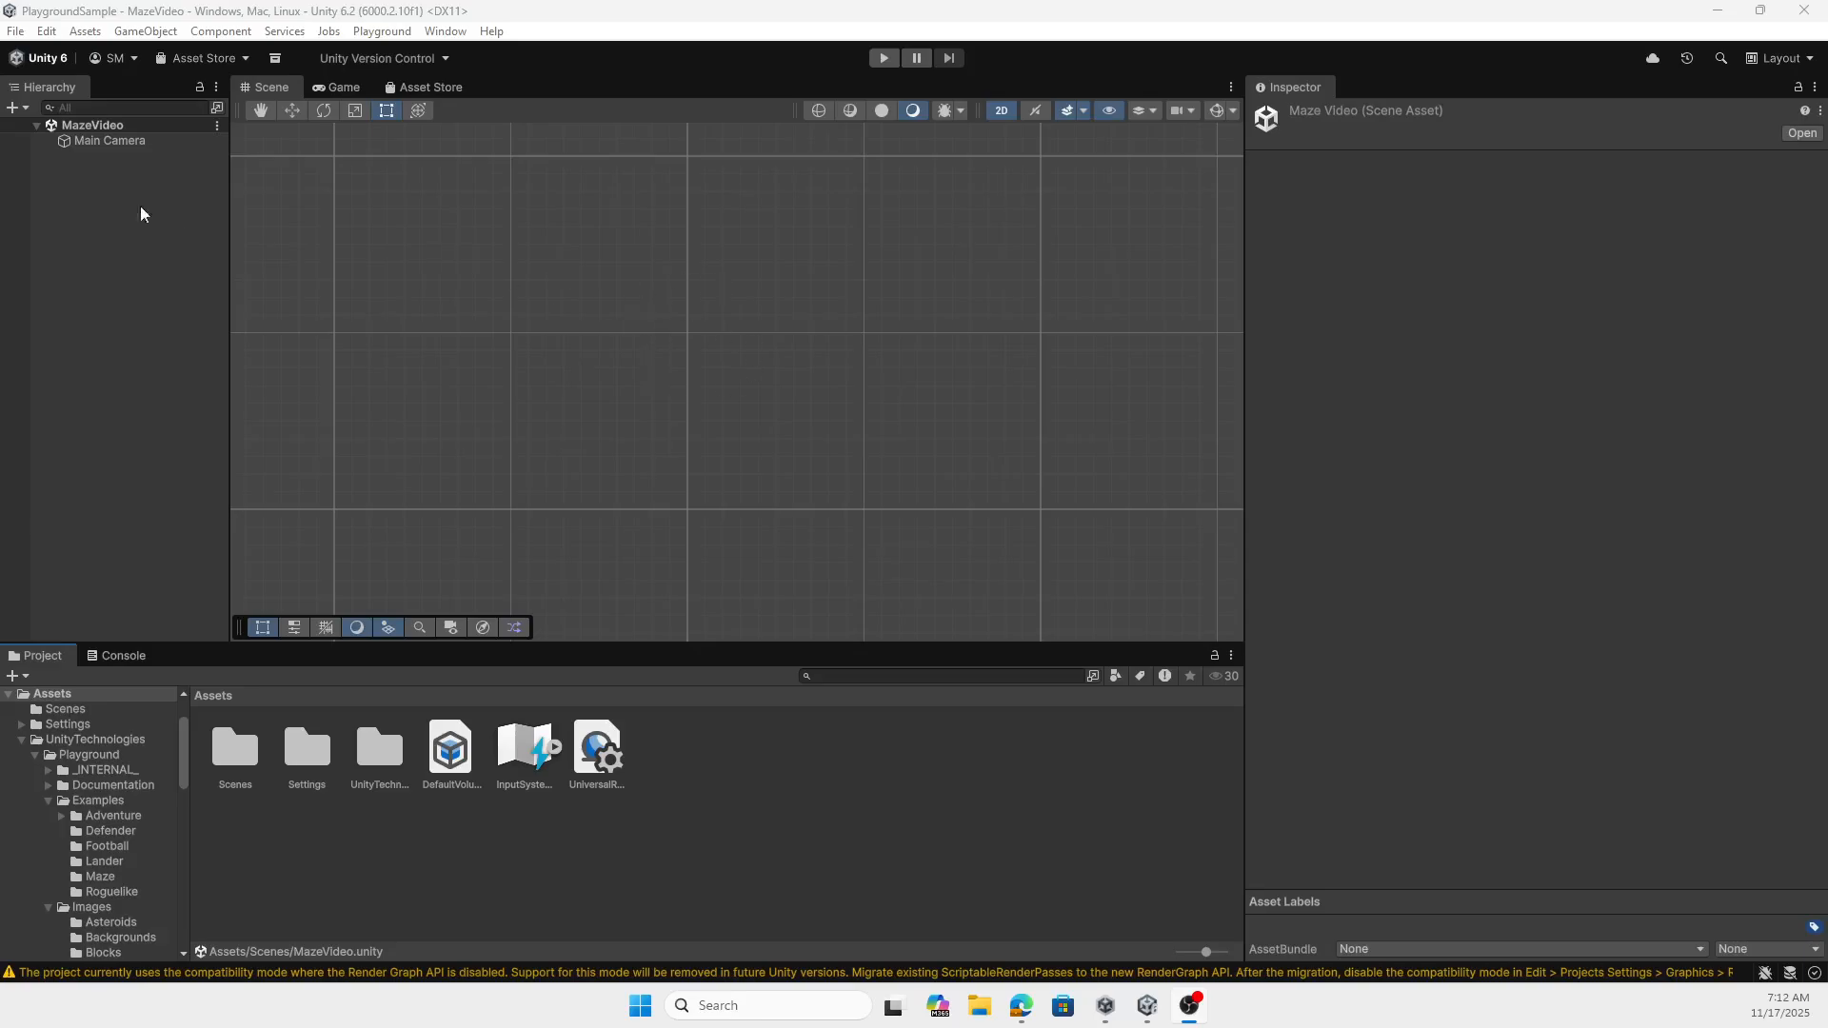
- Frame the Main Camera and place the BG_City image from the Playground Backgrounds folder at the centre of the scene
{"action": "left_click", "coordinate": [102, 139]}
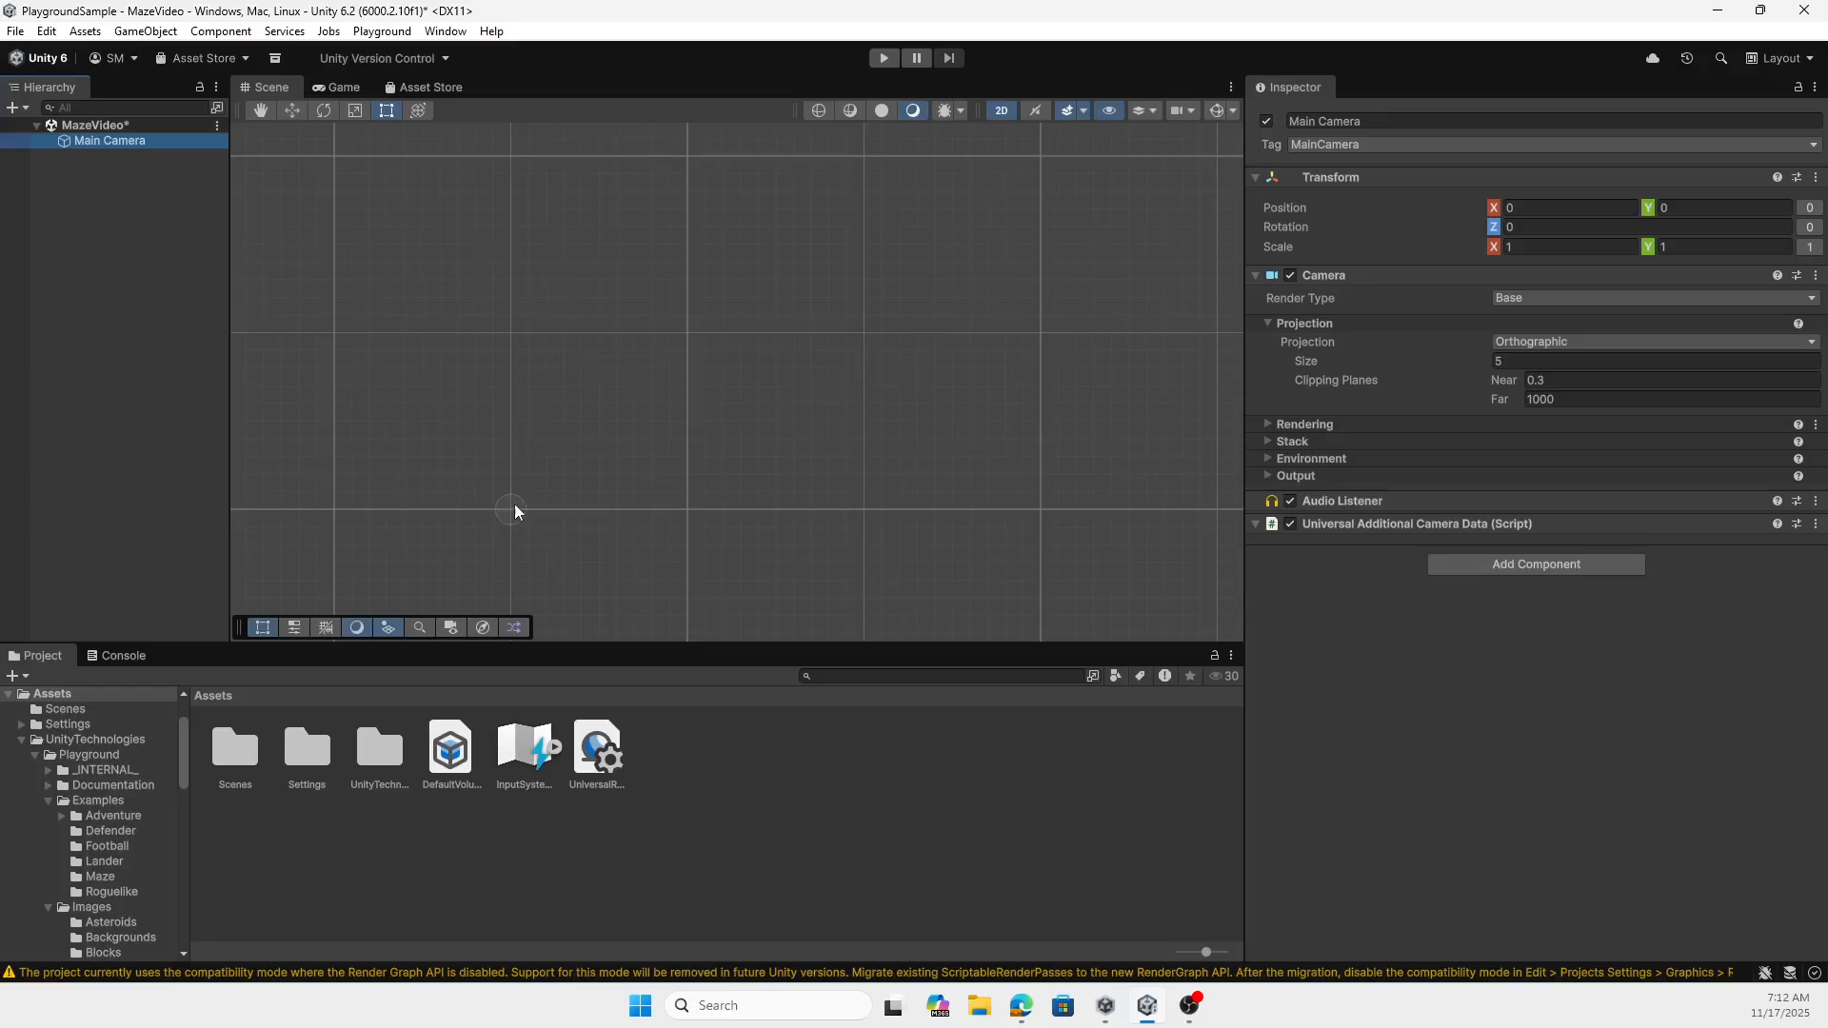
{"action": "key", "text": "f"}
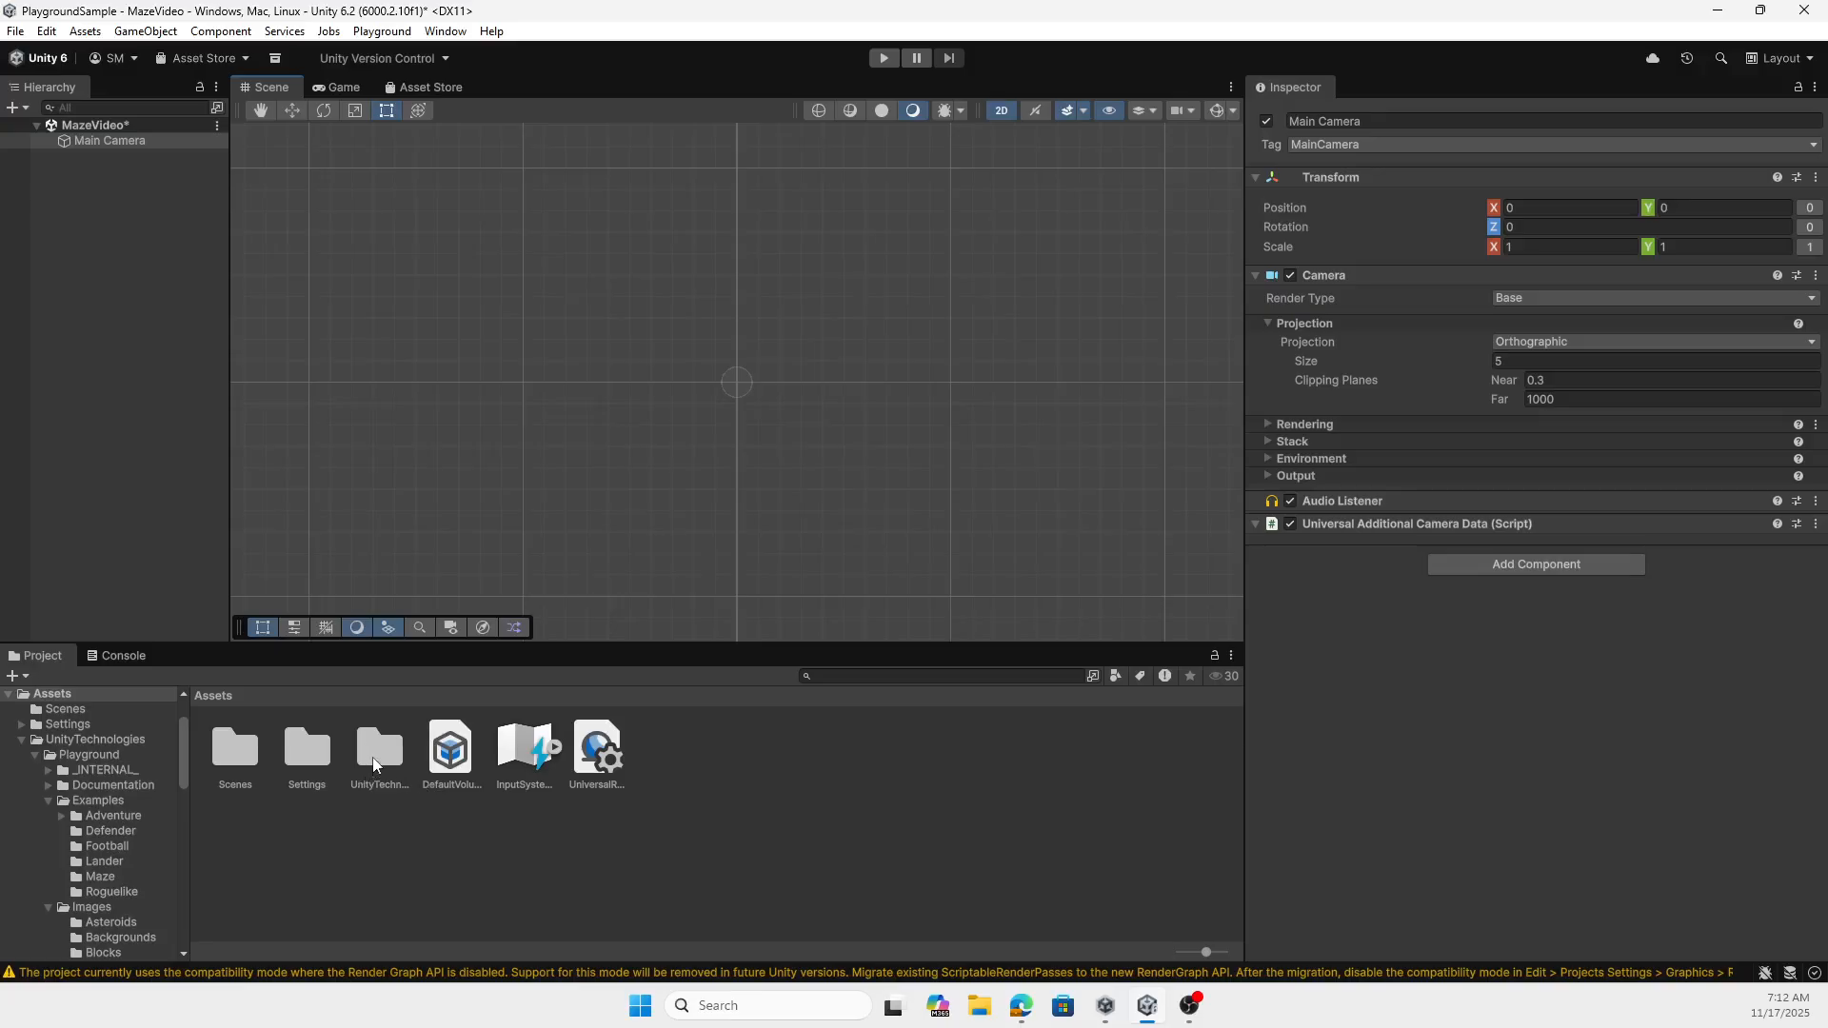
{"action": "double_click", "coordinate": [381, 747]}
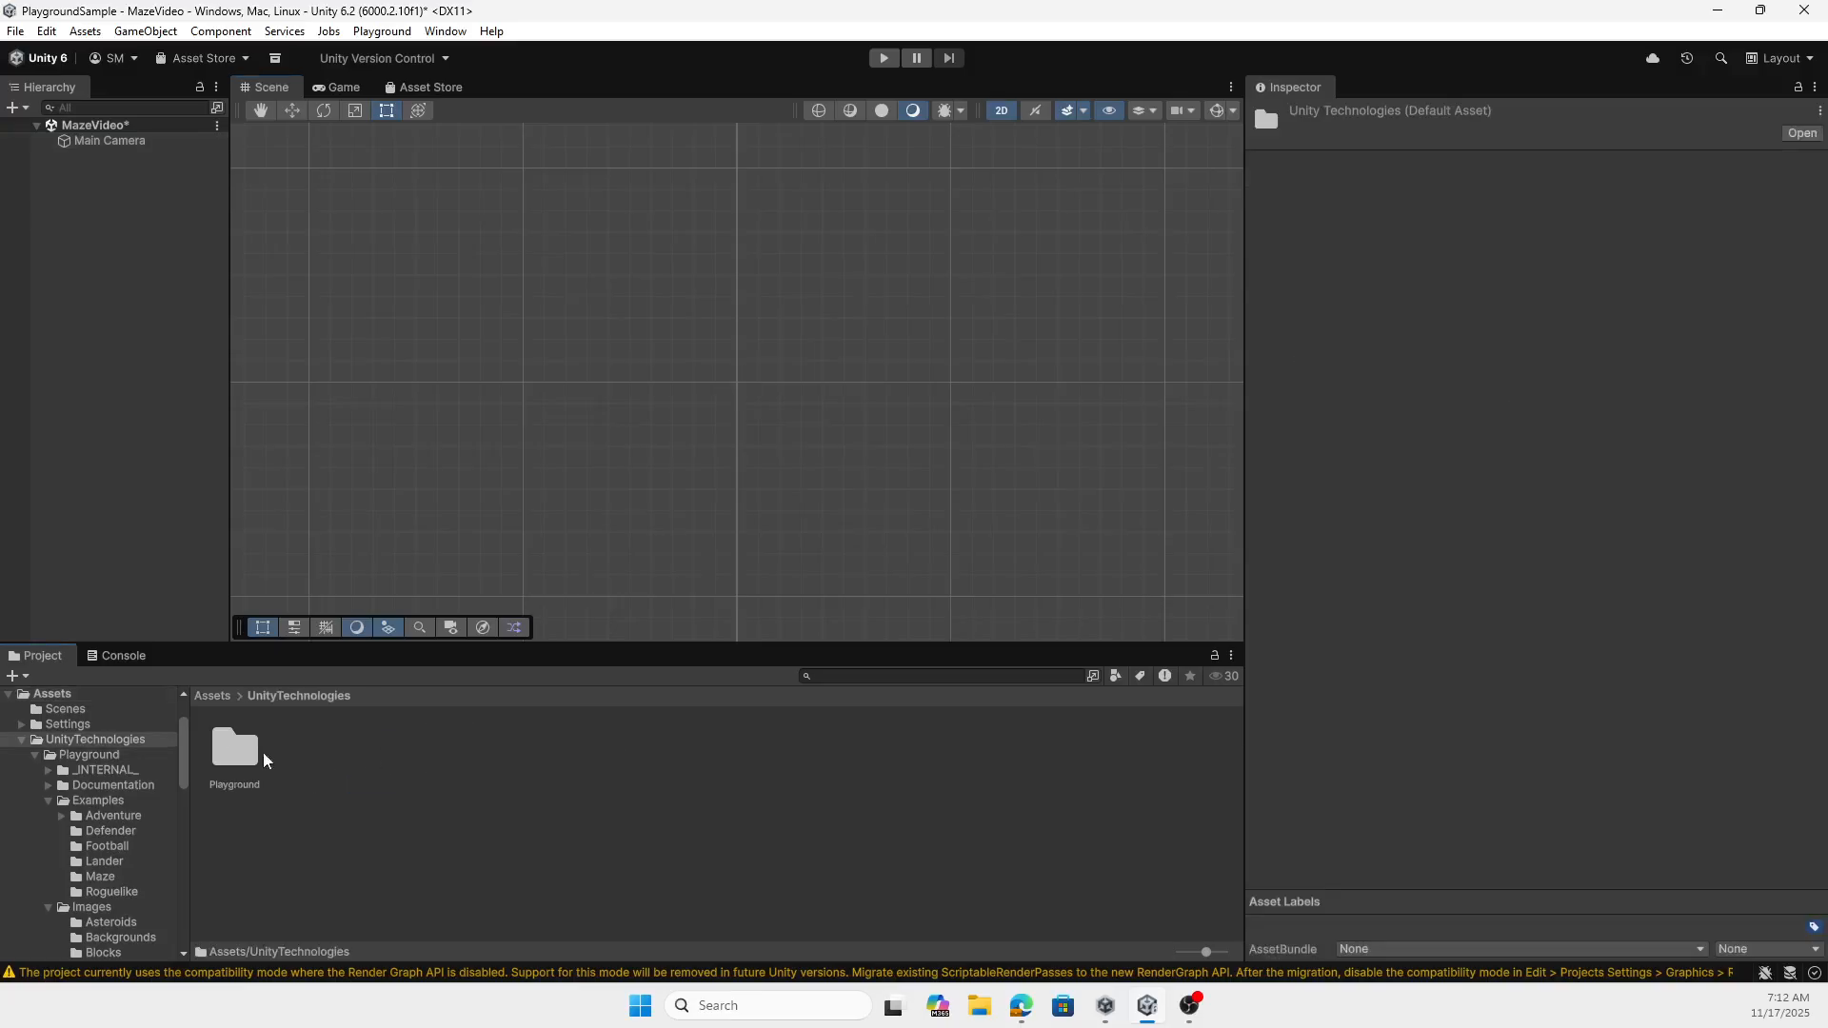
{"action": "double_click", "coordinate": [238, 749]}
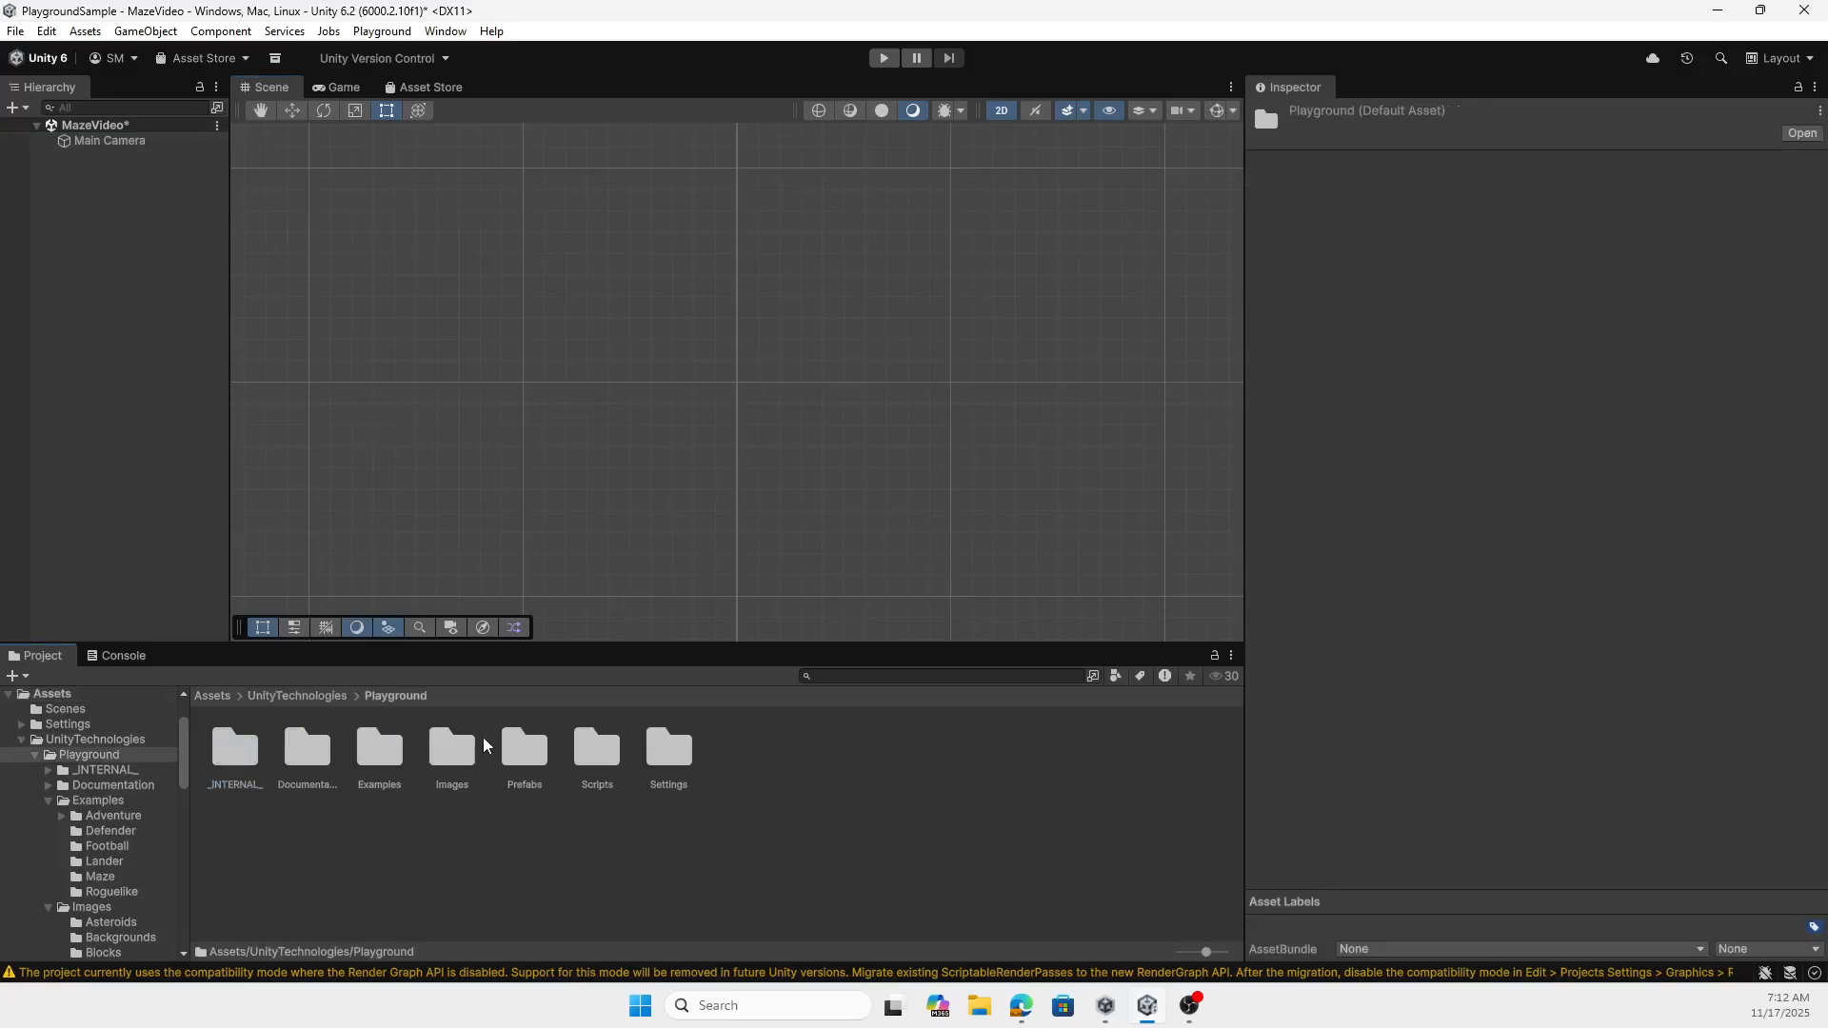
{"action": "double_click", "coordinate": [453, 757]}
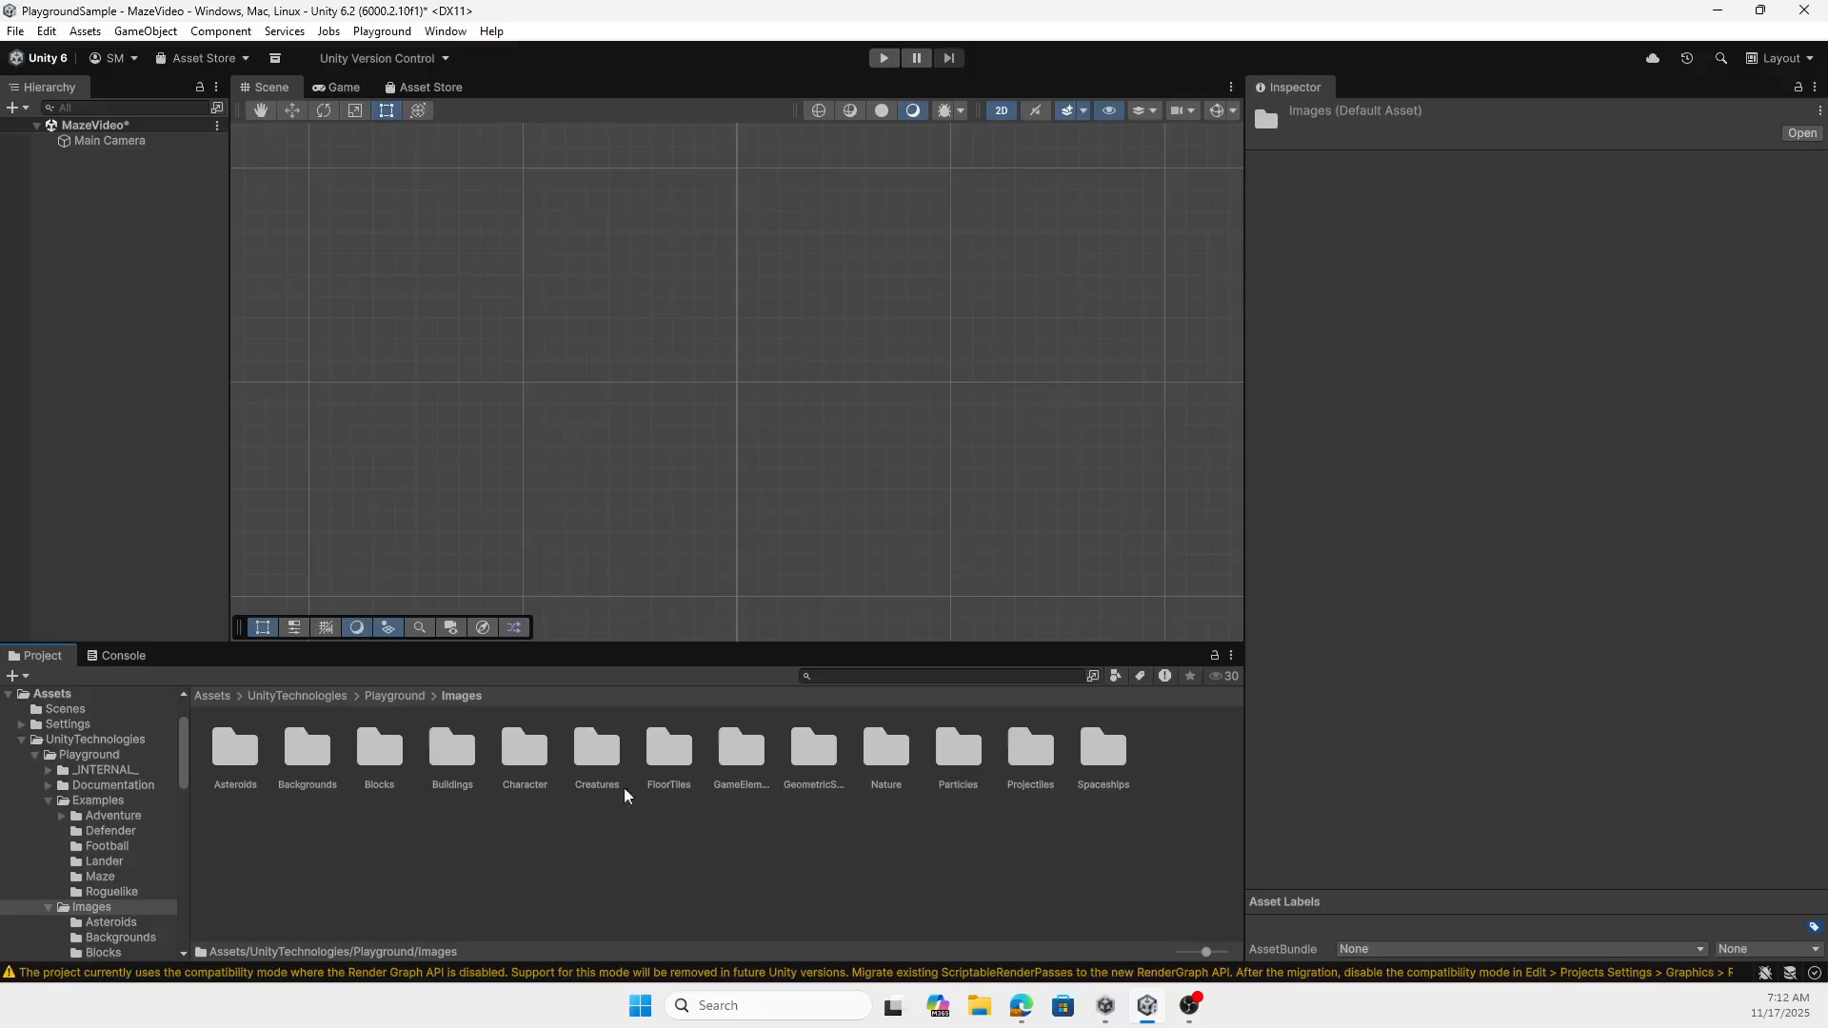
{"action": "double_click", "coordinate": [314, 759]}
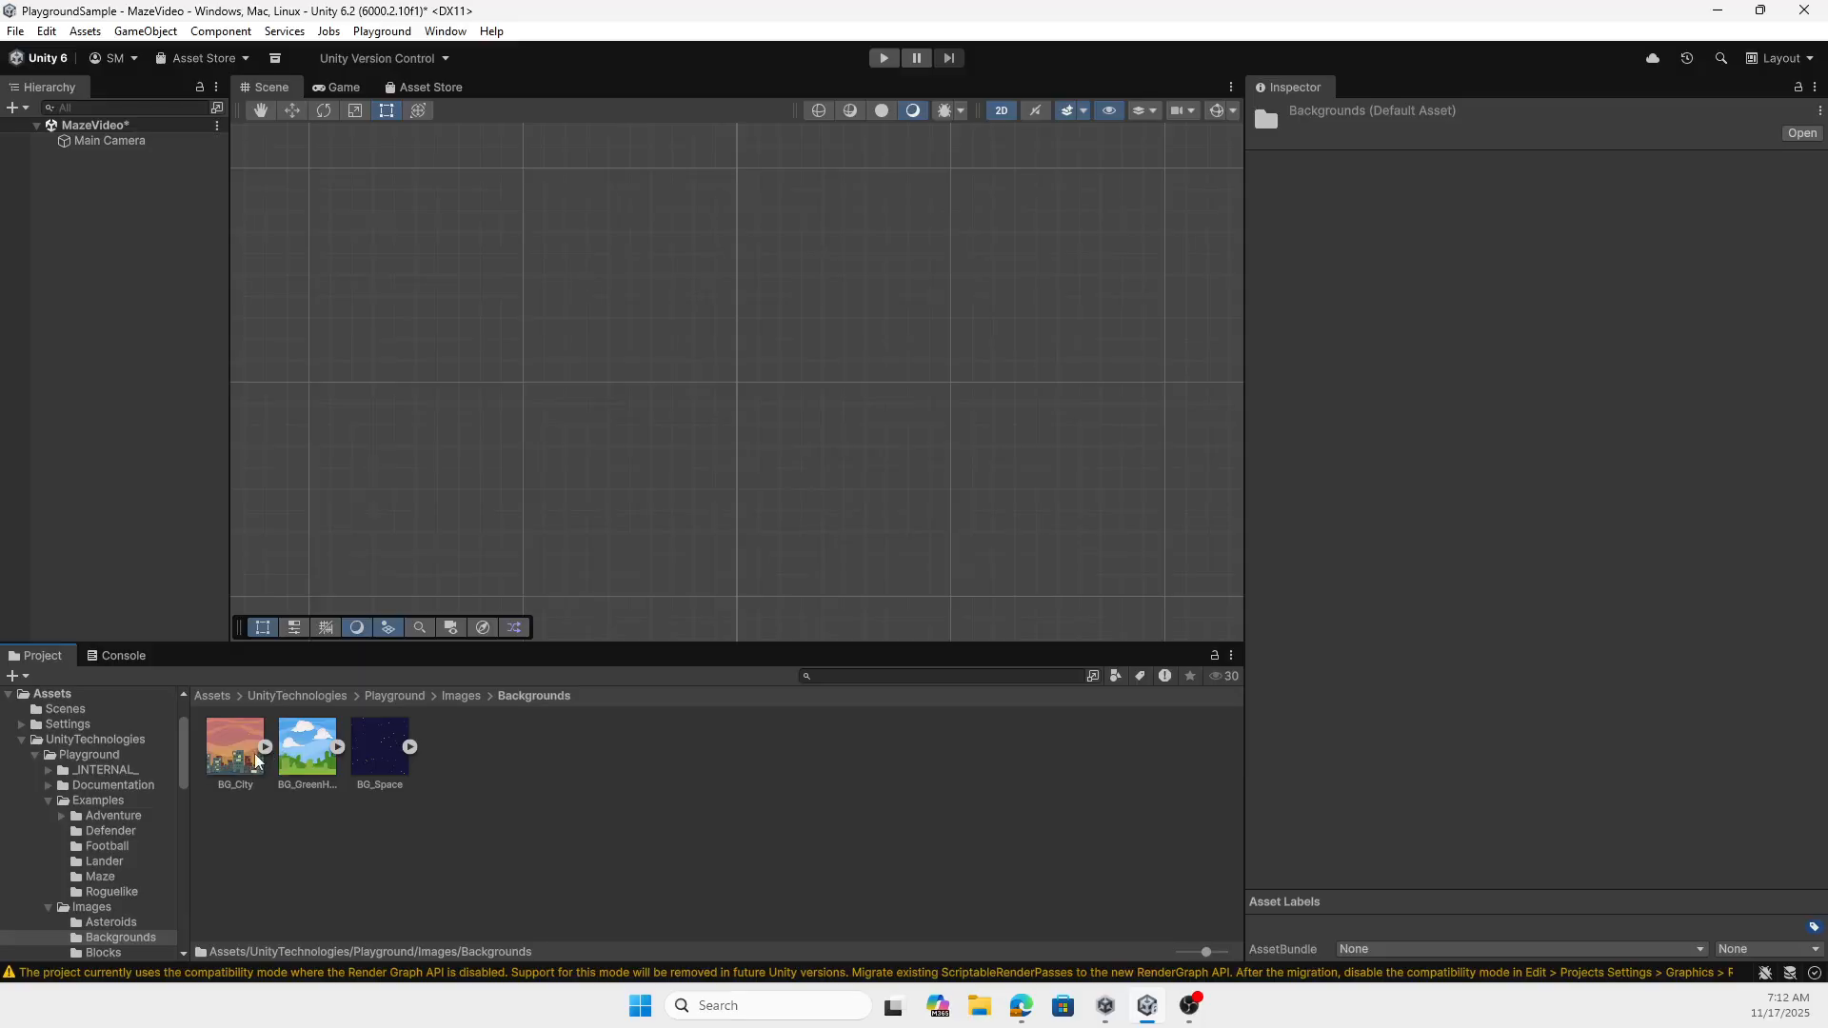
{"action": "left_click_drag", "start_coordinate": [255, 762], "coordinate": [740, 401]}
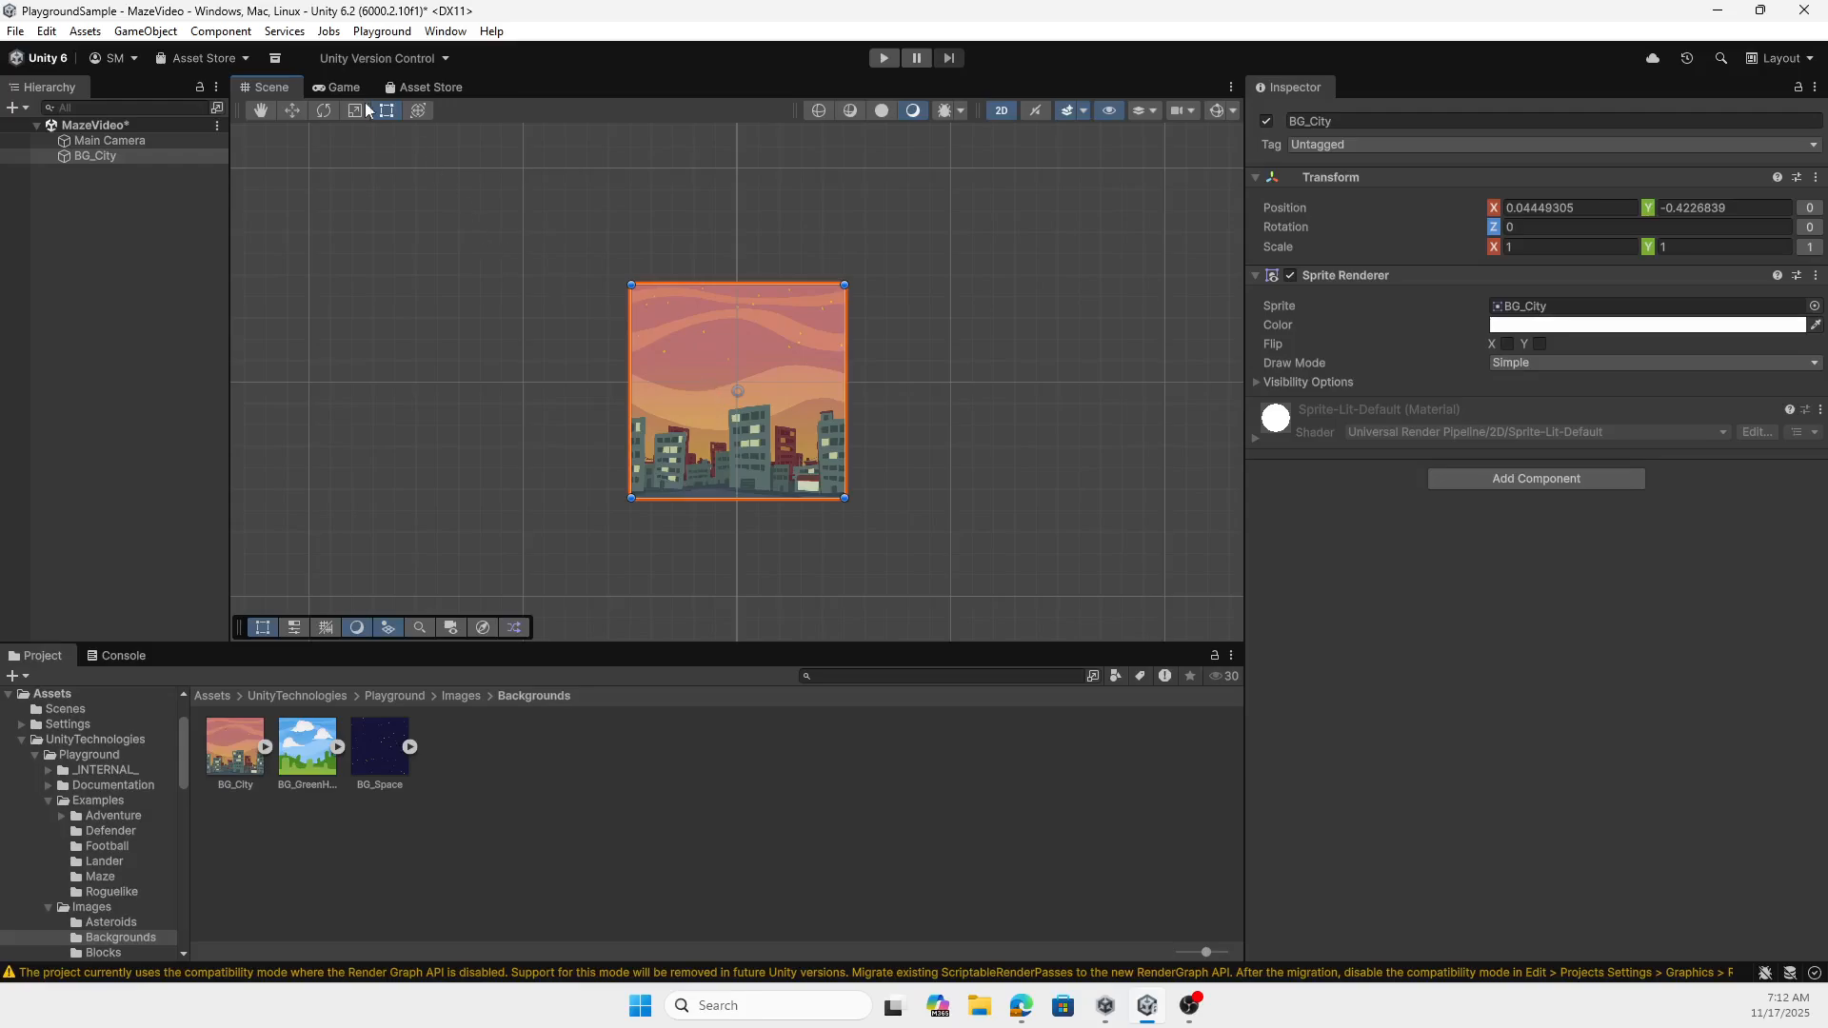
- Centre BG_City on the camera and widen it on both sides to an X scale of about 1.99, checking the game view
{"action": "left_click", "coordinate": [341, 87]}
{"action": "left_click", "coordinate": [271, 88]}
{"action": "left_click_drag", "start_coordinate": [712, 392], "coordinate": [523, 379]}
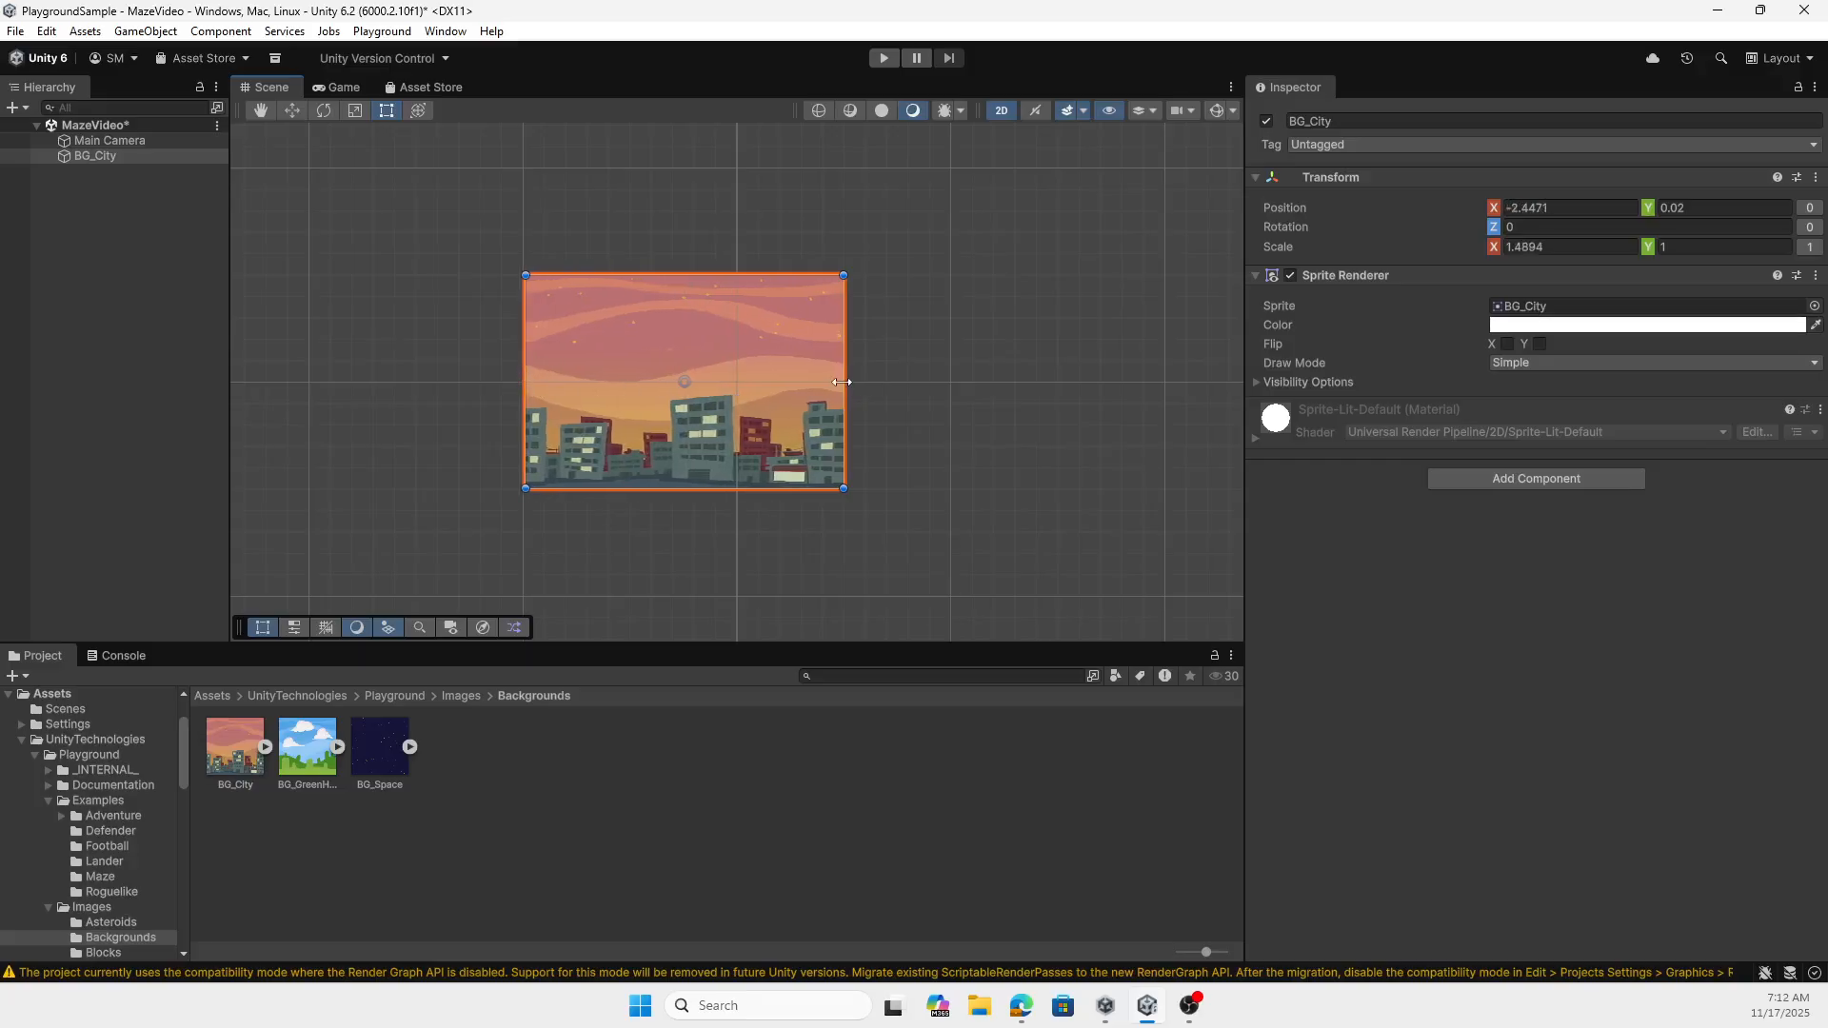
{"action": "left_click_drag", "start_coordinate": [845, 382], "coordinate": [950, 389]}
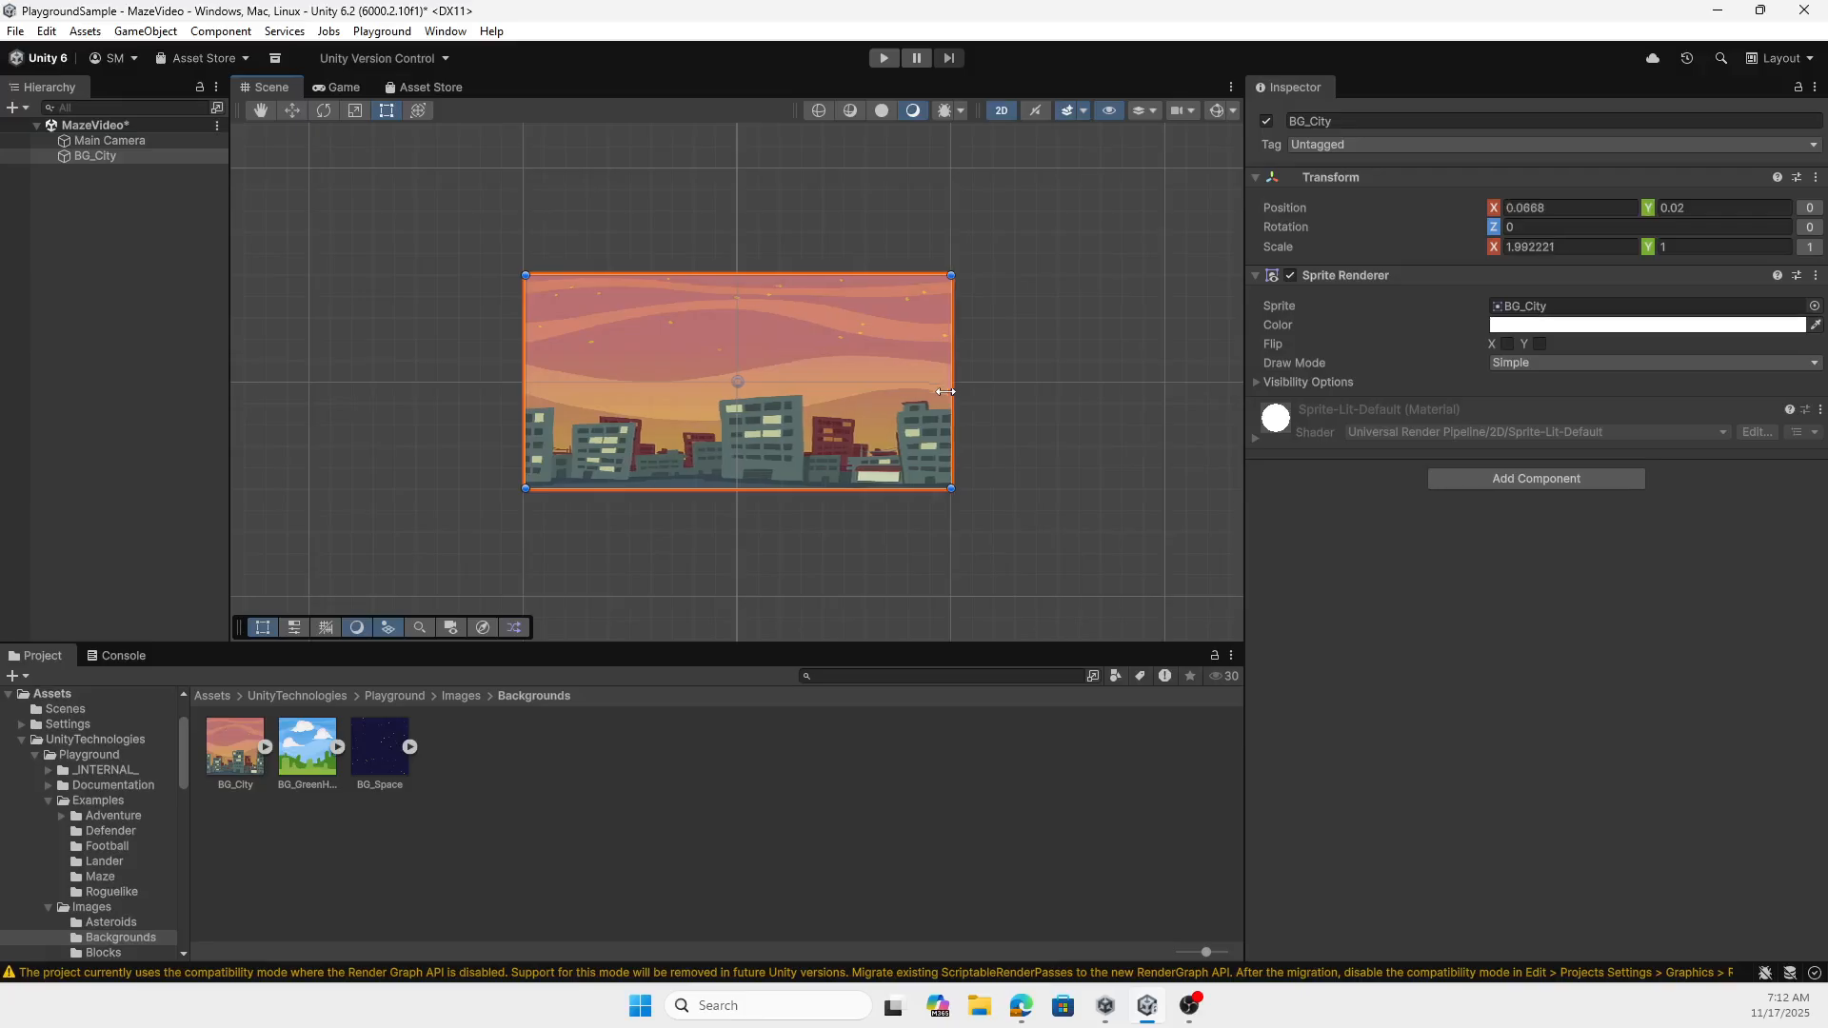
{"action": "left_click", "coordinate": [345, 86]}
{"action": "left_click", "coordinate": [282, 87]}
- Add the Robot sprite from the Creatures images at the city's lower left, scaled to about 0.69 by 0.73
{"action": "left_click", "coordinate": [464, 697]}
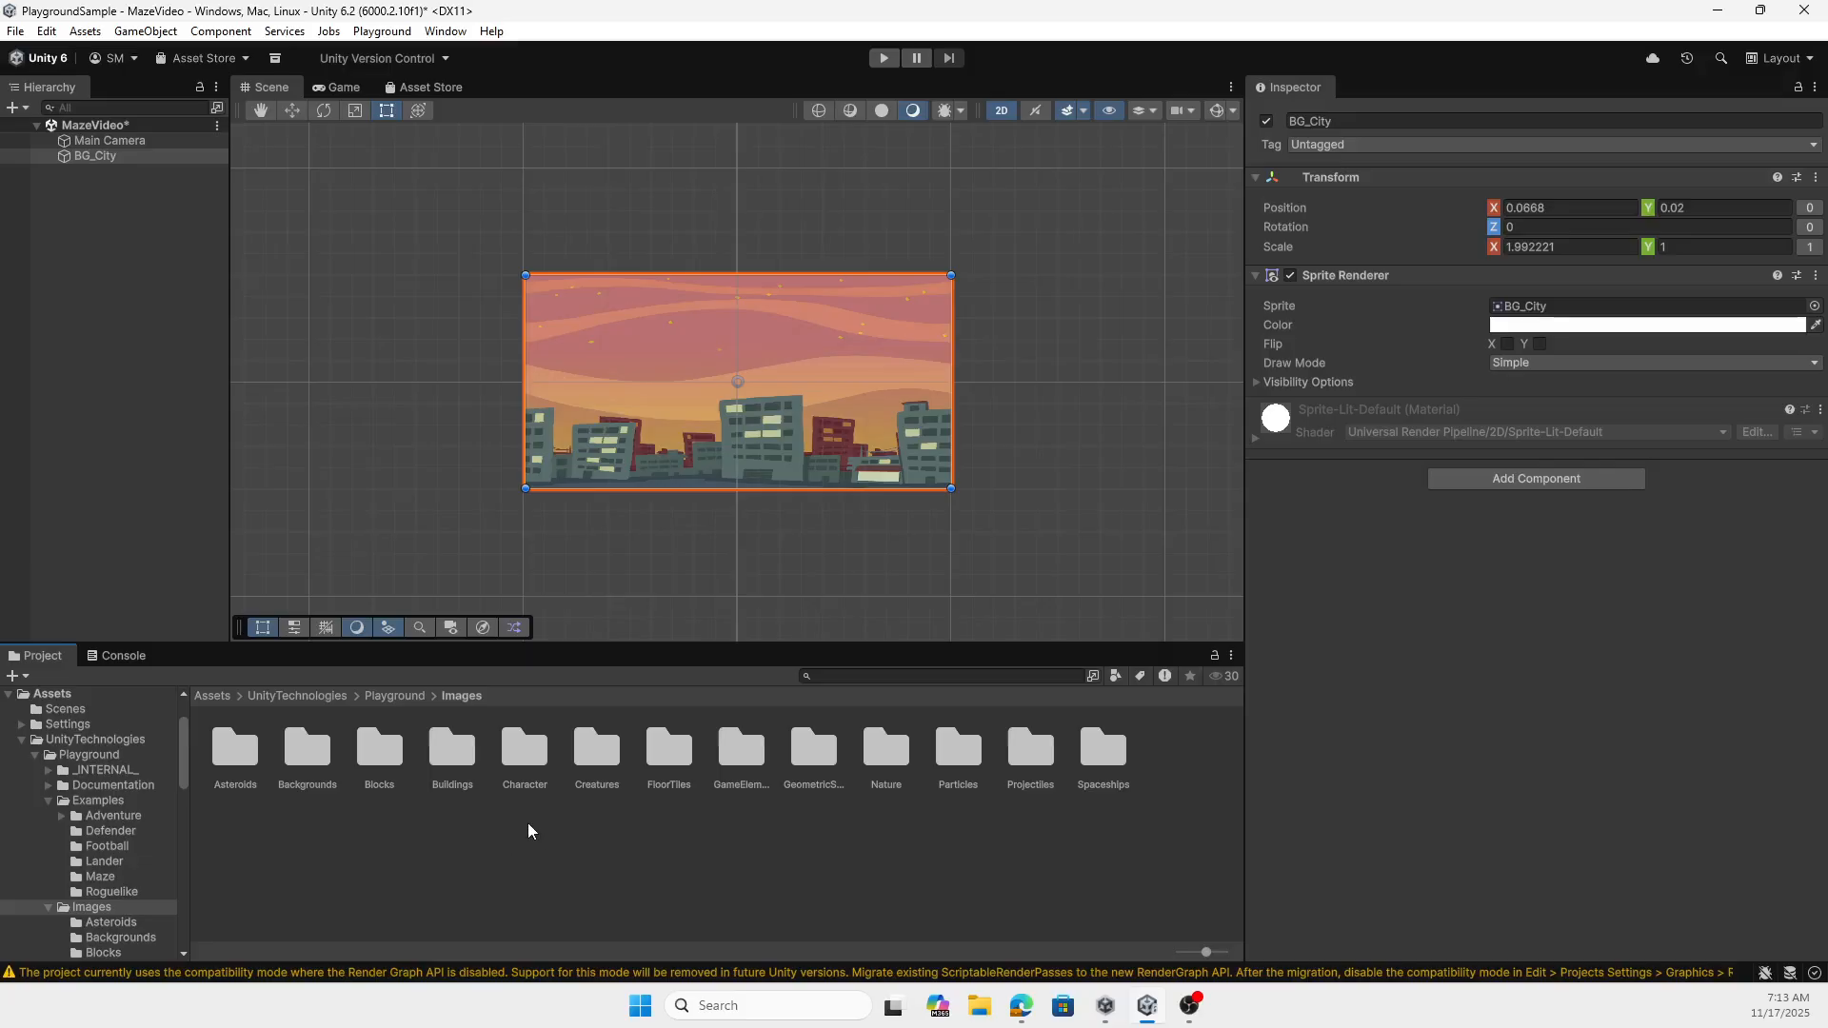
{"action": "double_click", "coordinate": [596, 752]}
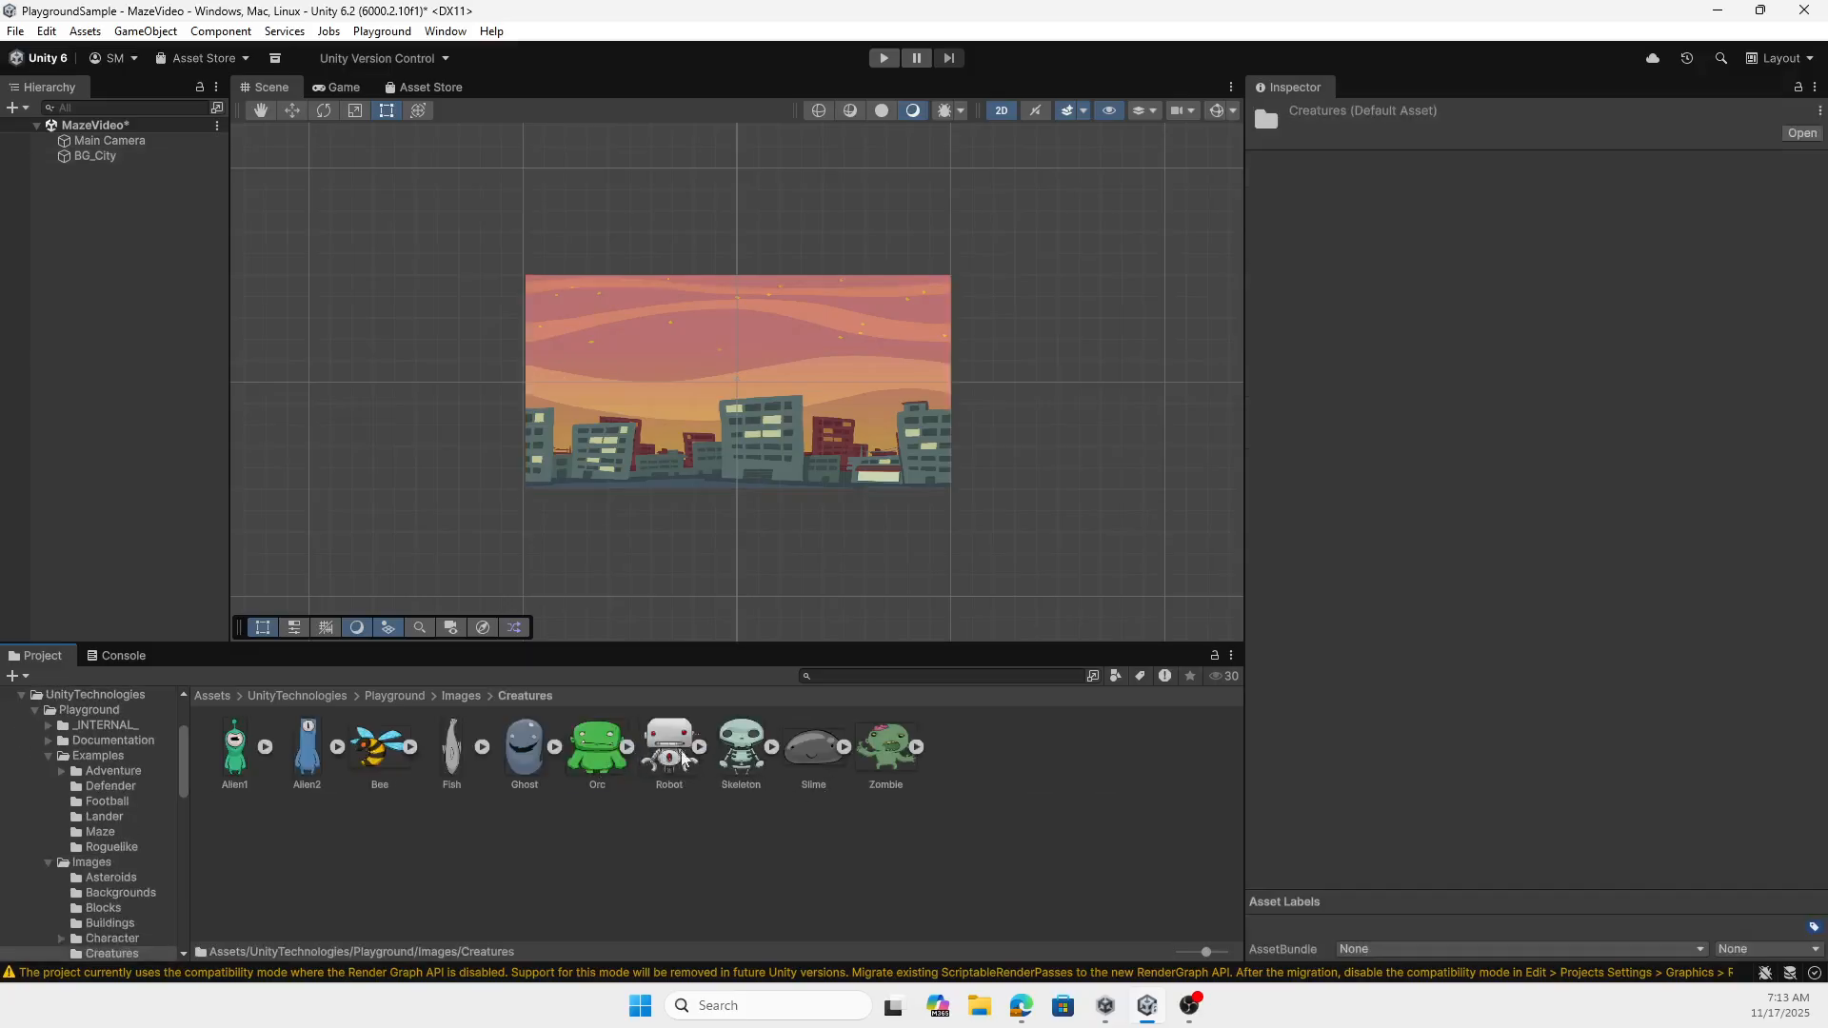
{"action": "left_click_drag", "start_coordinate": [678, 755], "coordinate": [565, 465]}
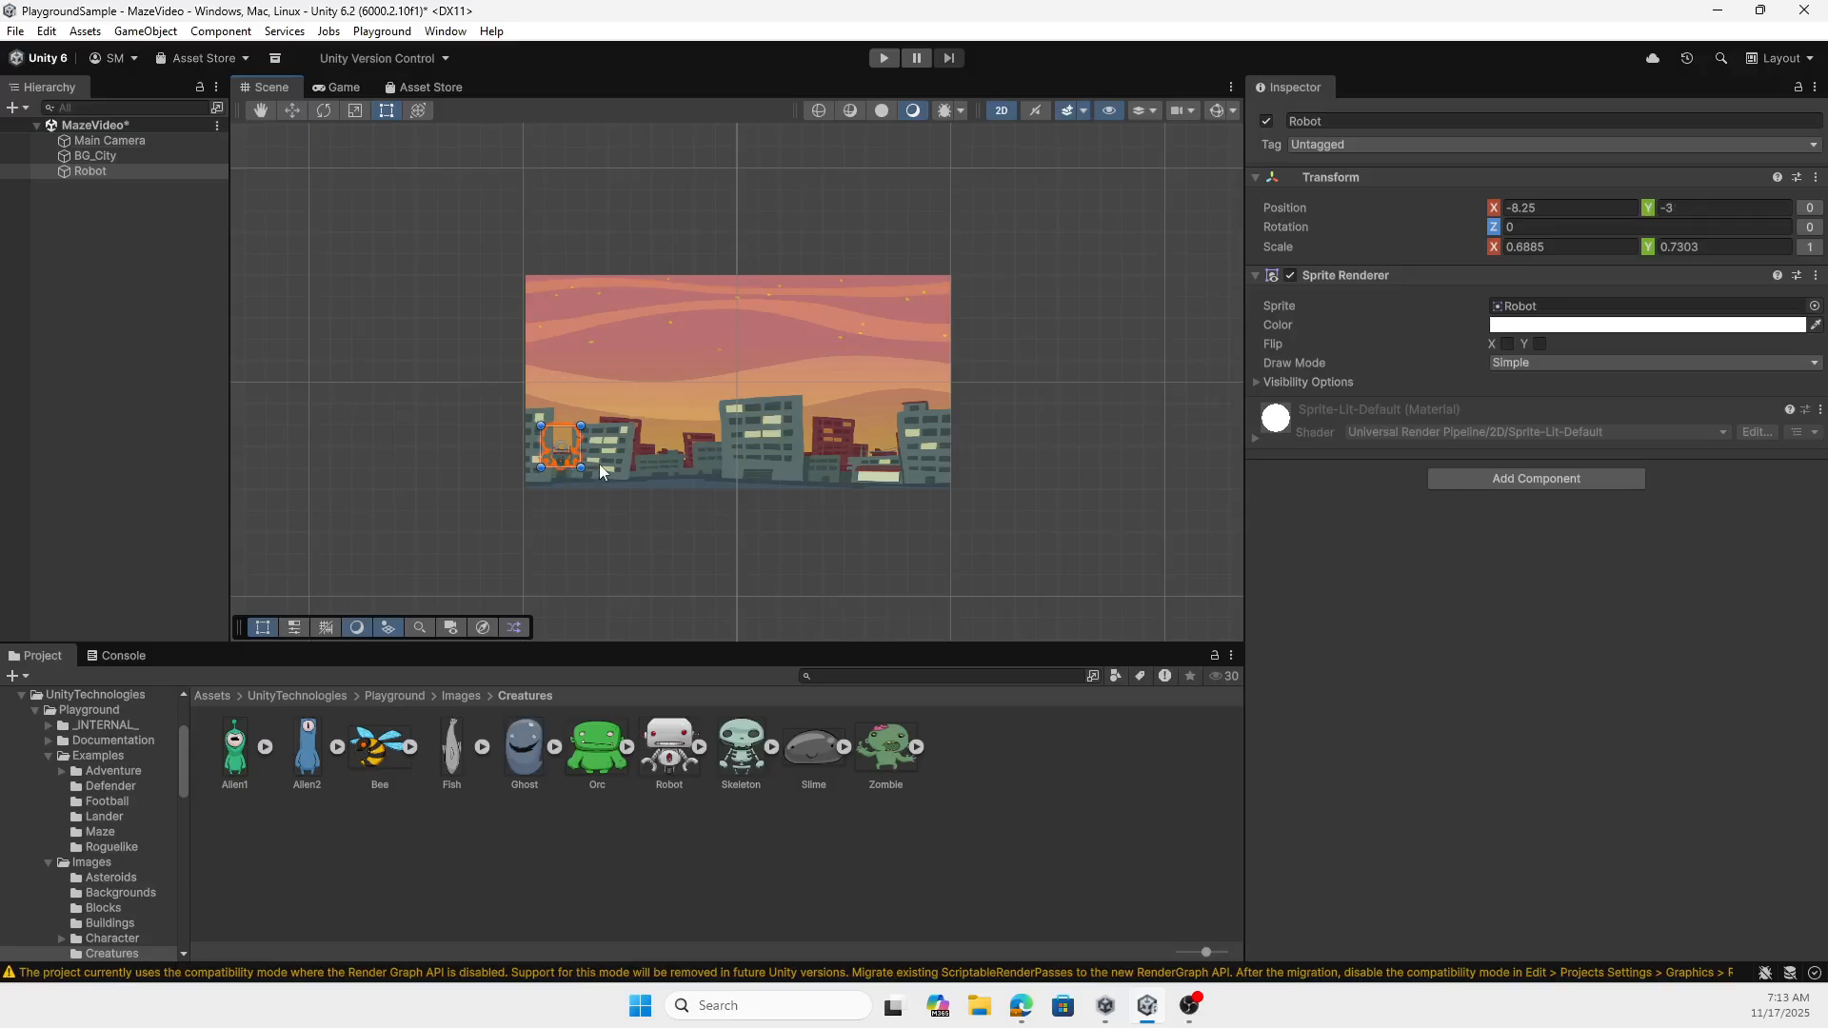
- Set the robot's Order in Layer to 1 and move it to about X -8.12, Y -2.51
{"action": "left_click", "coordinate": [1260, 381]}
{"action": "left_click", "coordinate": [1525, 420]}
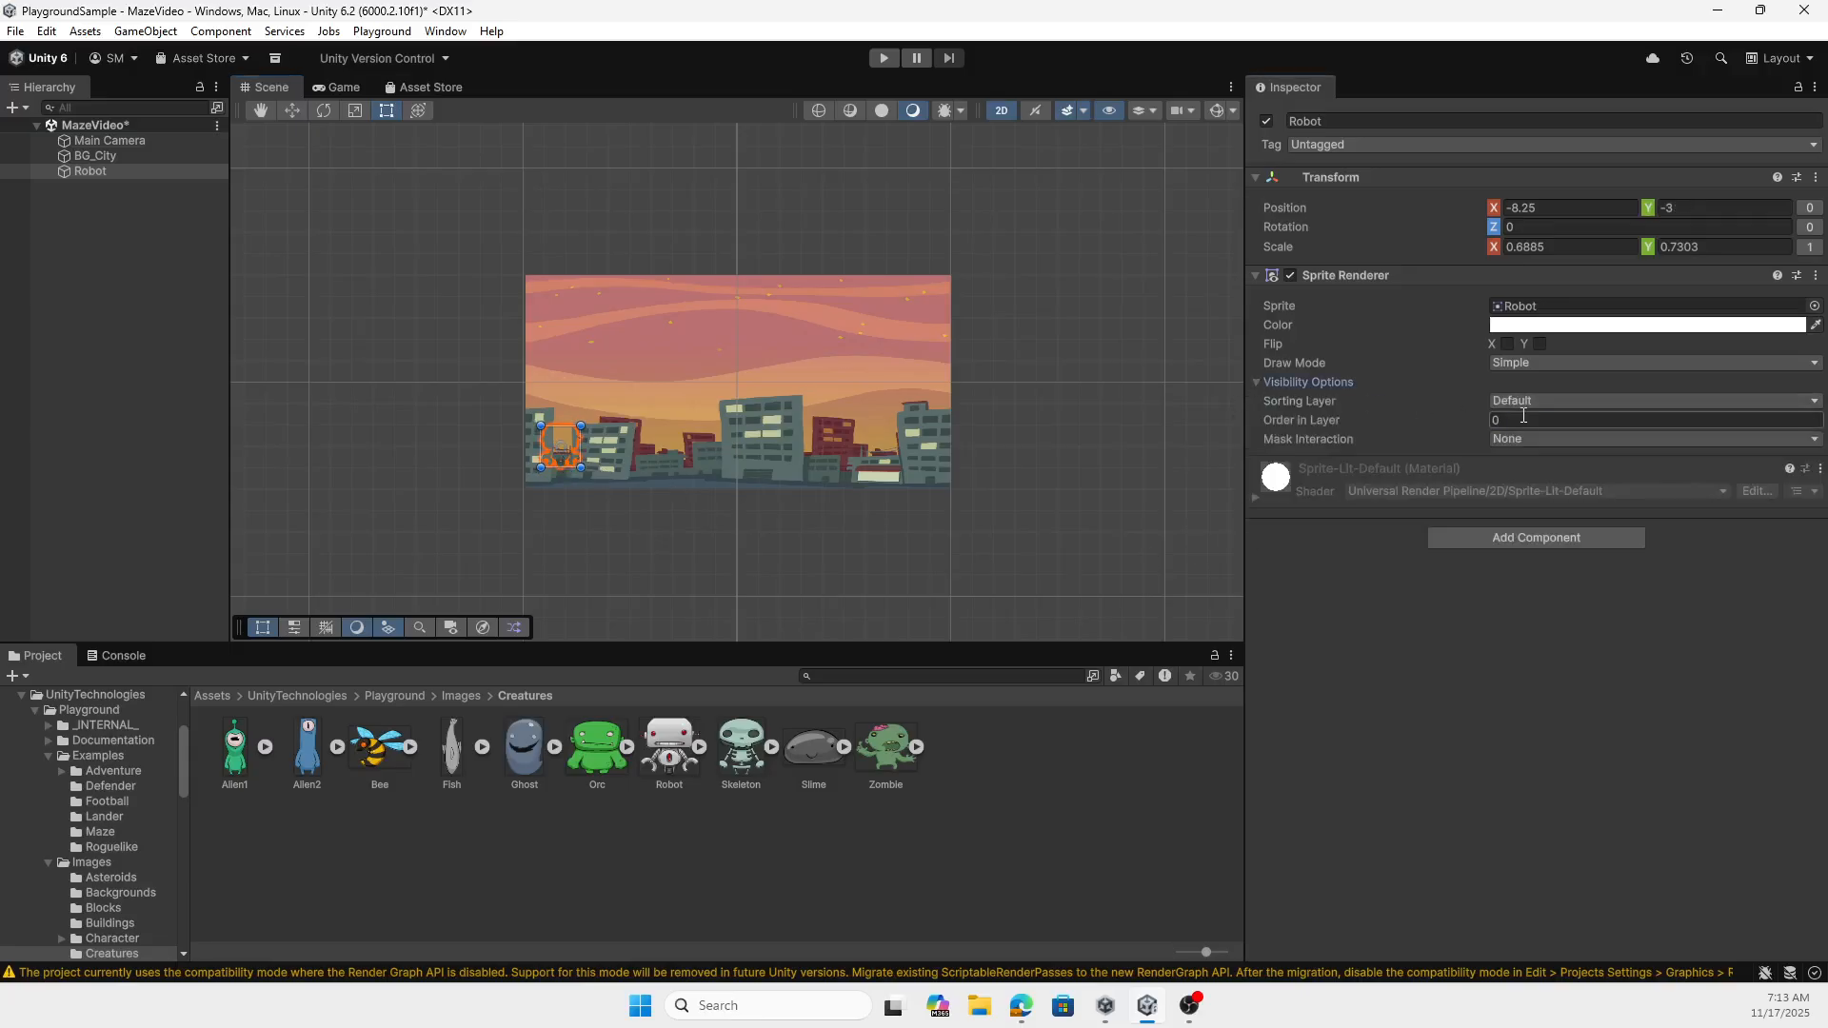
{"action": "type", "text": "1"}
{"action": "left_click_drag", "start_coordinate": [562, 455], "coordinate": [565, 446]}
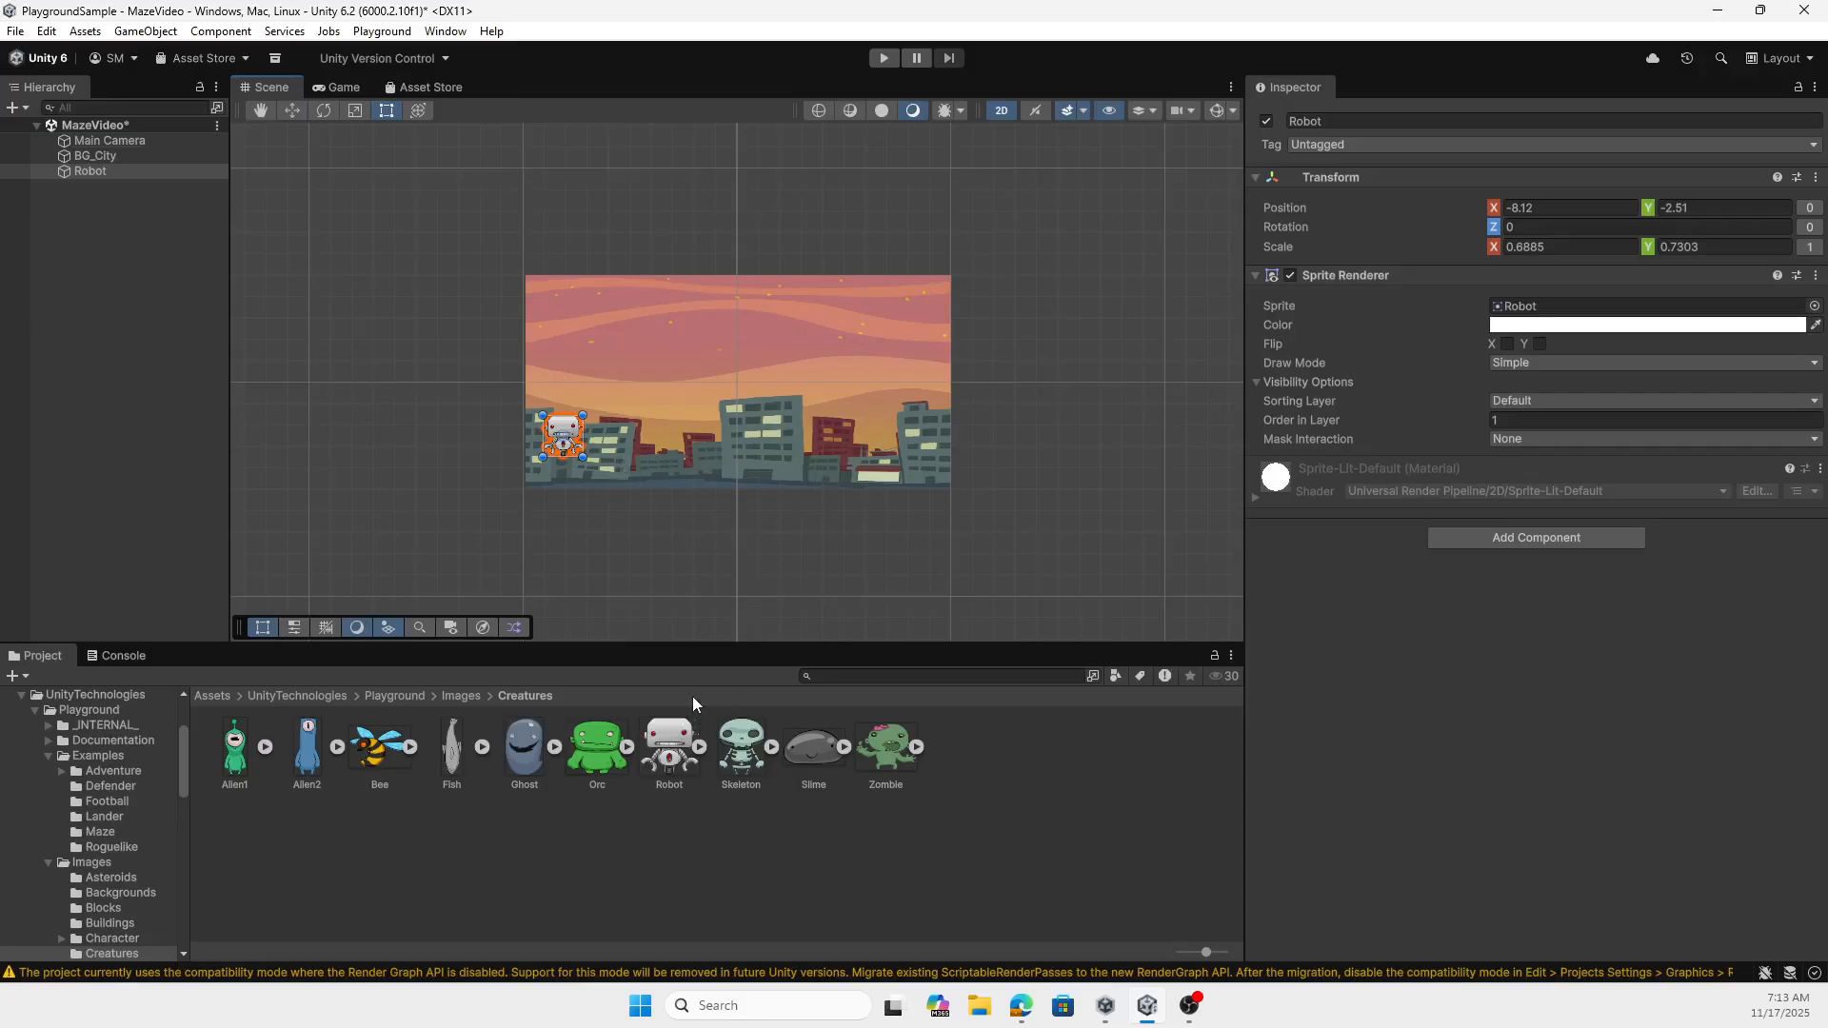
- Place a Stone2 block from the Blocks images beneath the robot and set its Order in Layer to 1
{"action": "left_click", "coordinate": [465, 695]}
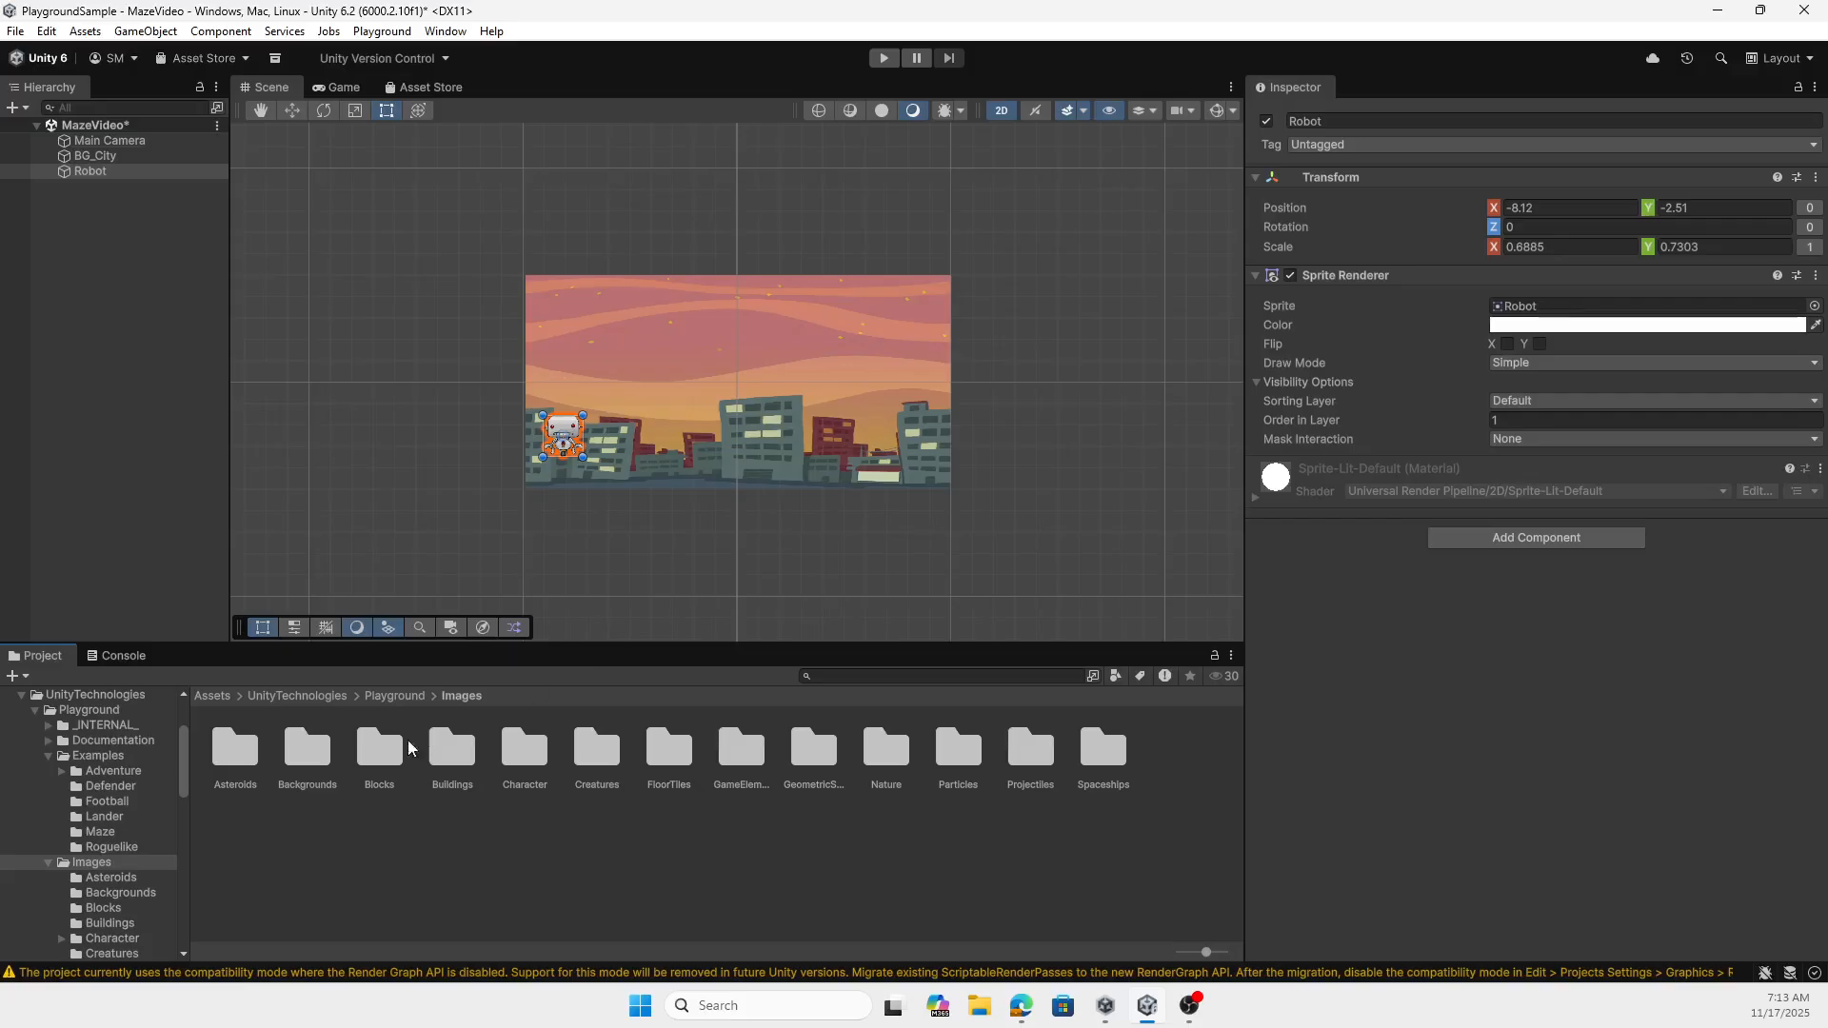
{"action": "double_click", "coordinate": [379, 749]}
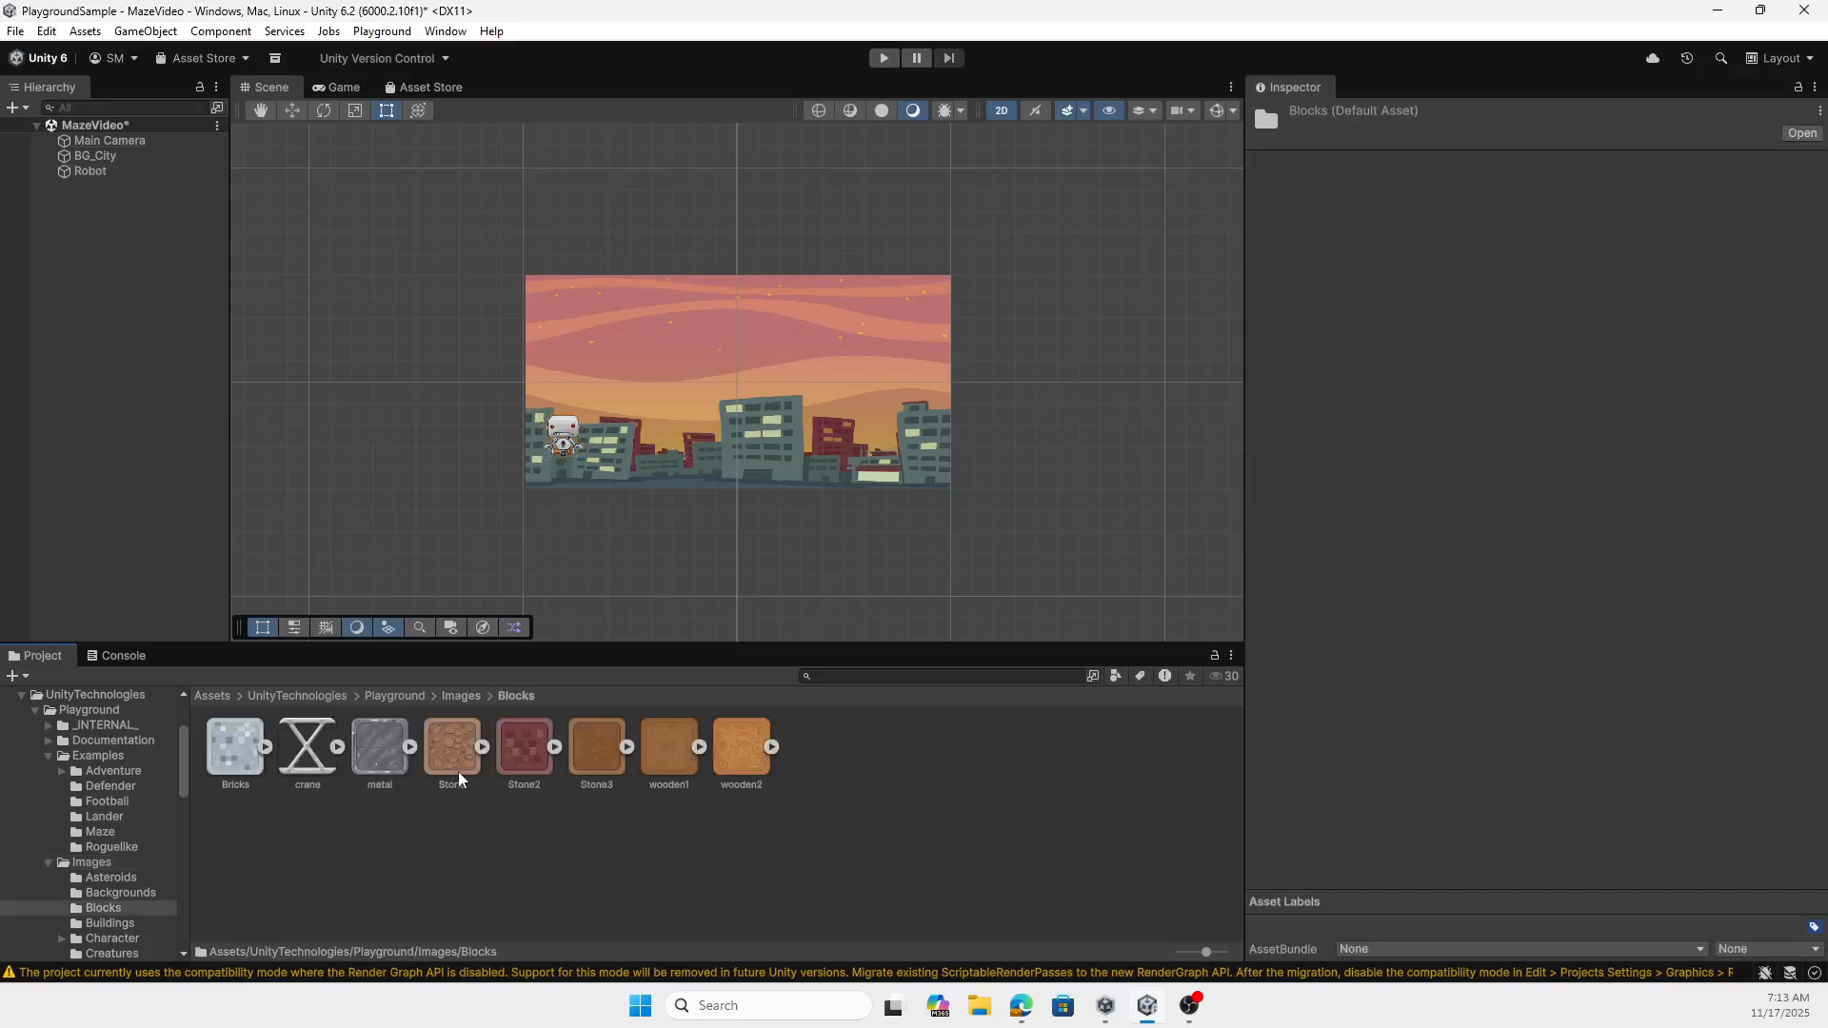
{"action": "left_click_drag", "start_coordinate": [526, 748], "coordinate": [563, 469]}
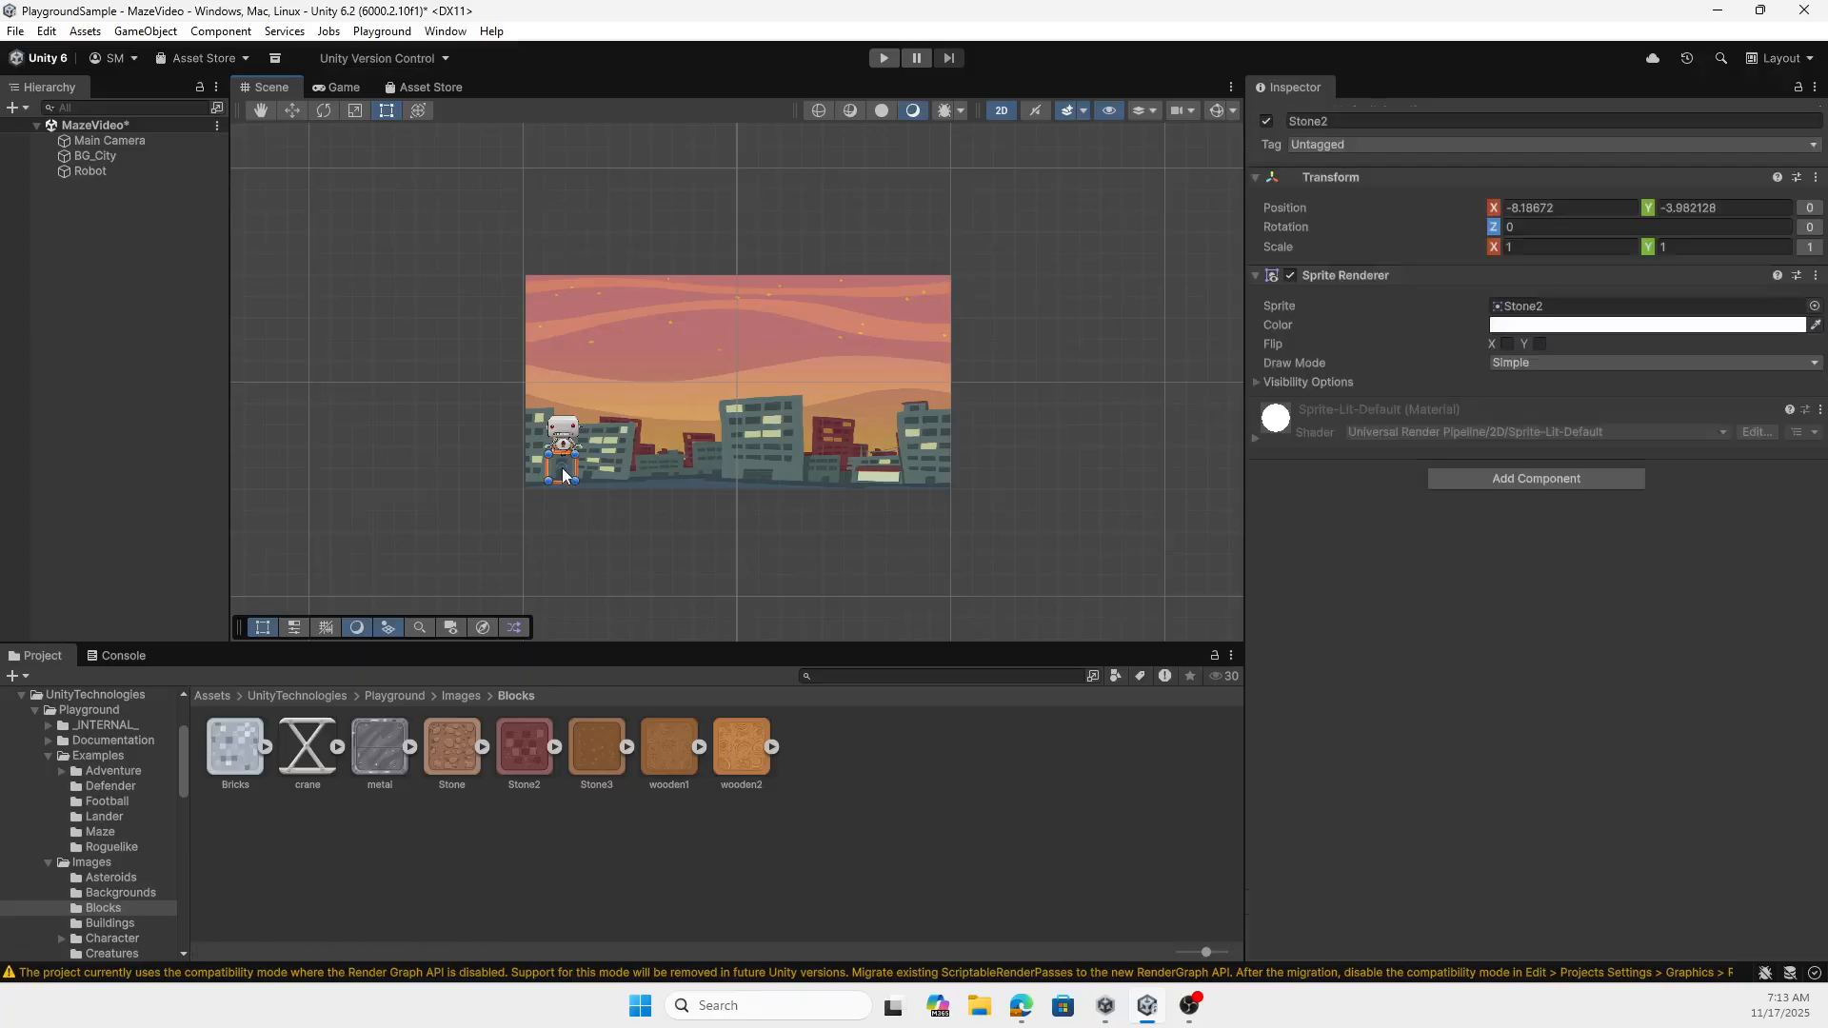
{"action": "left_click", "coordinate": [1260, 381]}
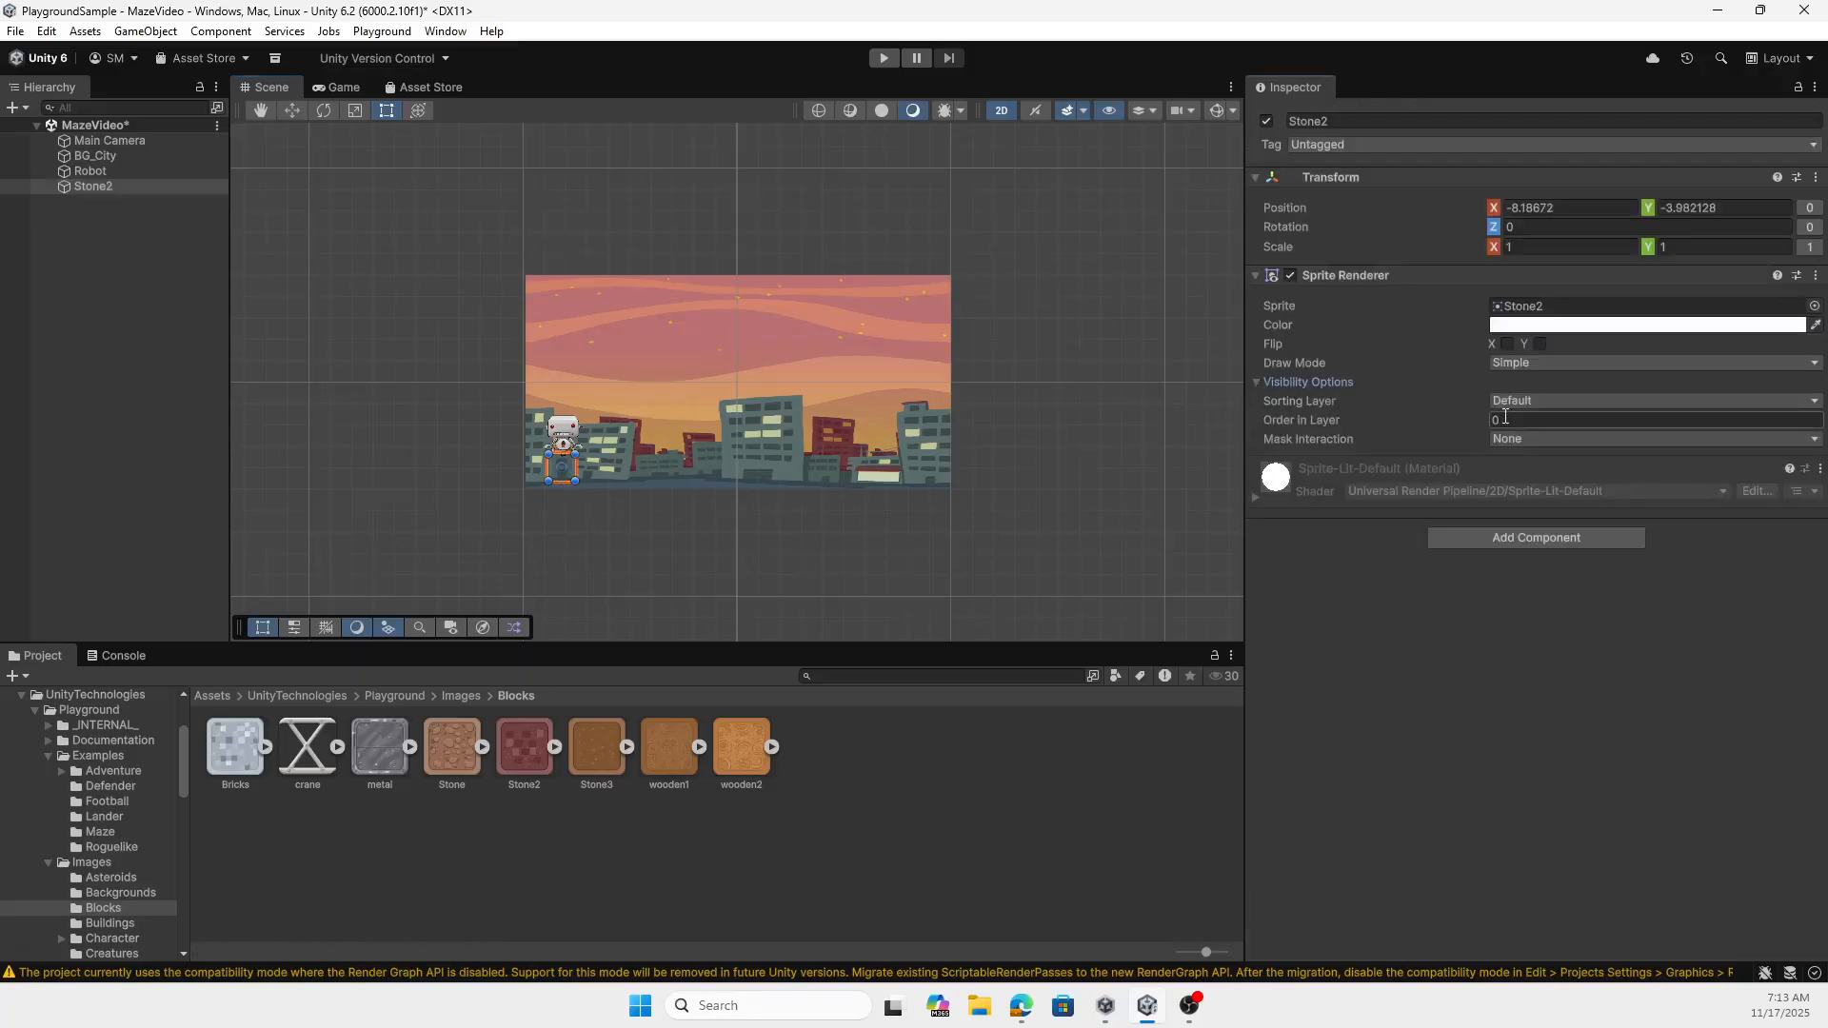
{"action": "type", "text": "1"}
{"action": "left_click", "coordinate": [591, 518]}
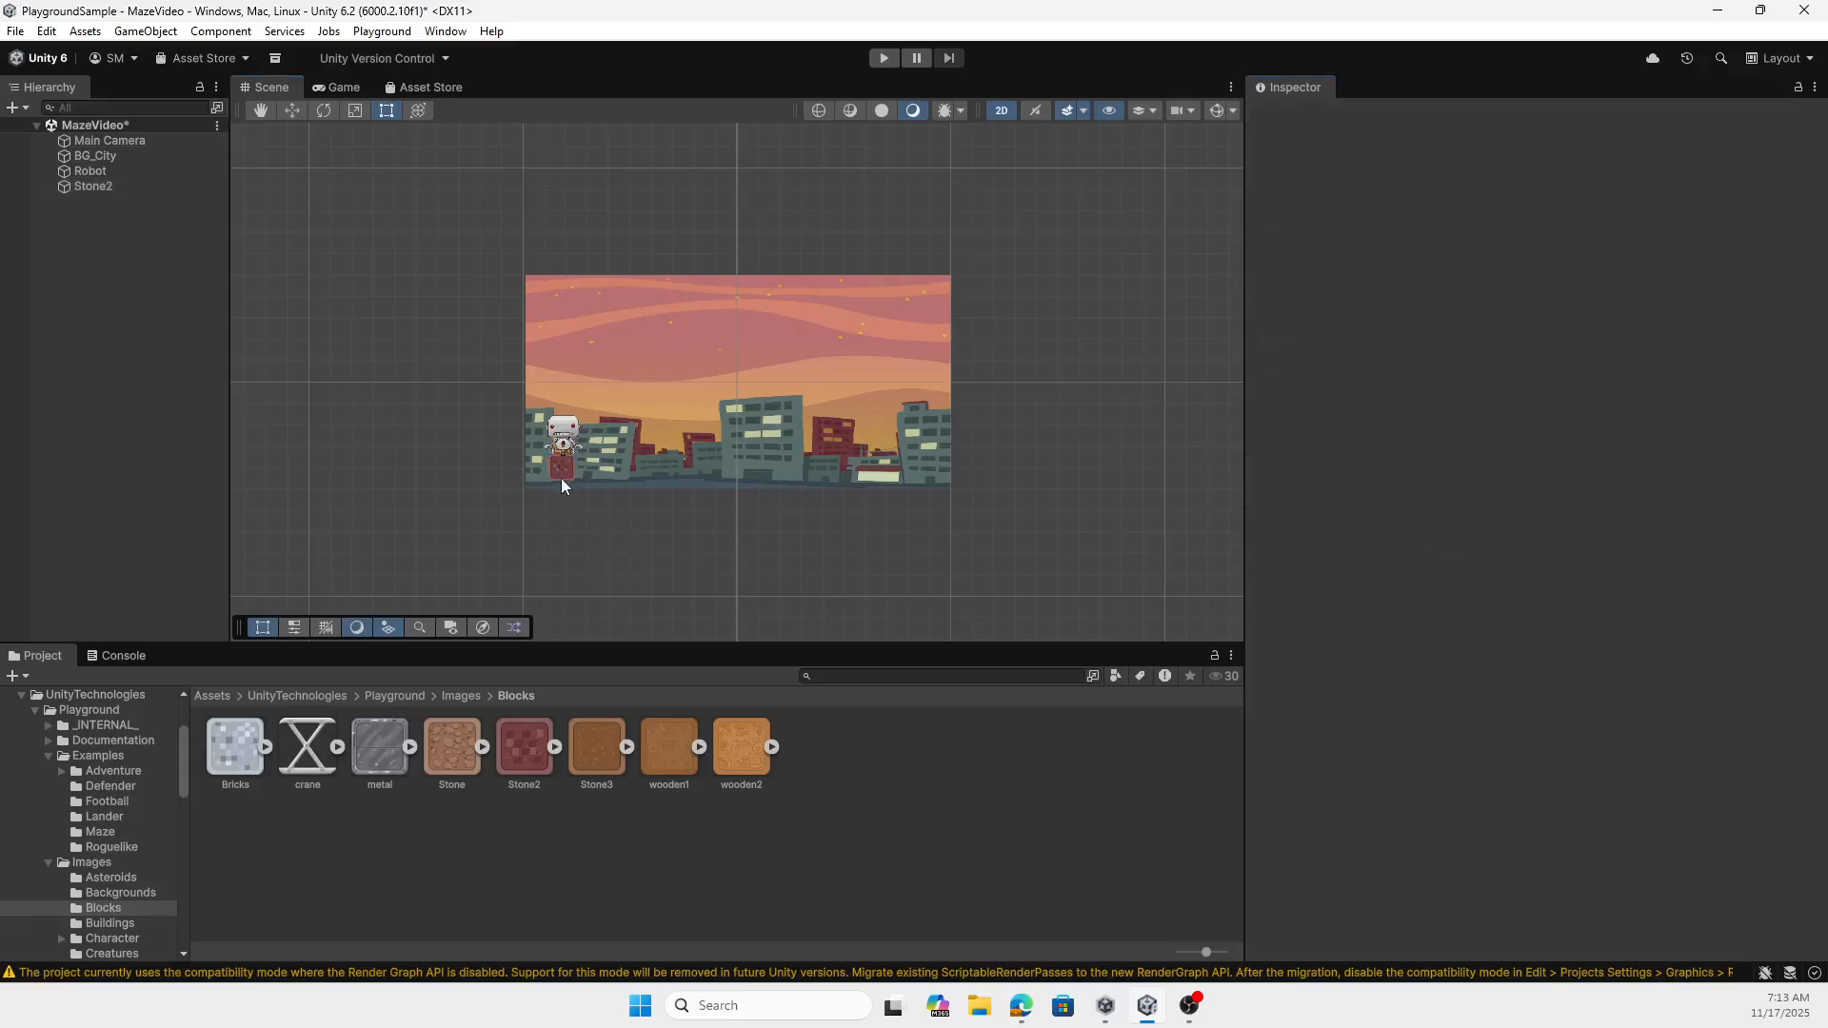
- Raise the robot above the block to about Y -2.15 and give it a Box Collider 2D
{"action": "left_click", "coordinate": [564, 472]}
{"action": "left_click", "coordinate": [573, 413]}
{"action": "left_click", "coordinate": [573, 413]}
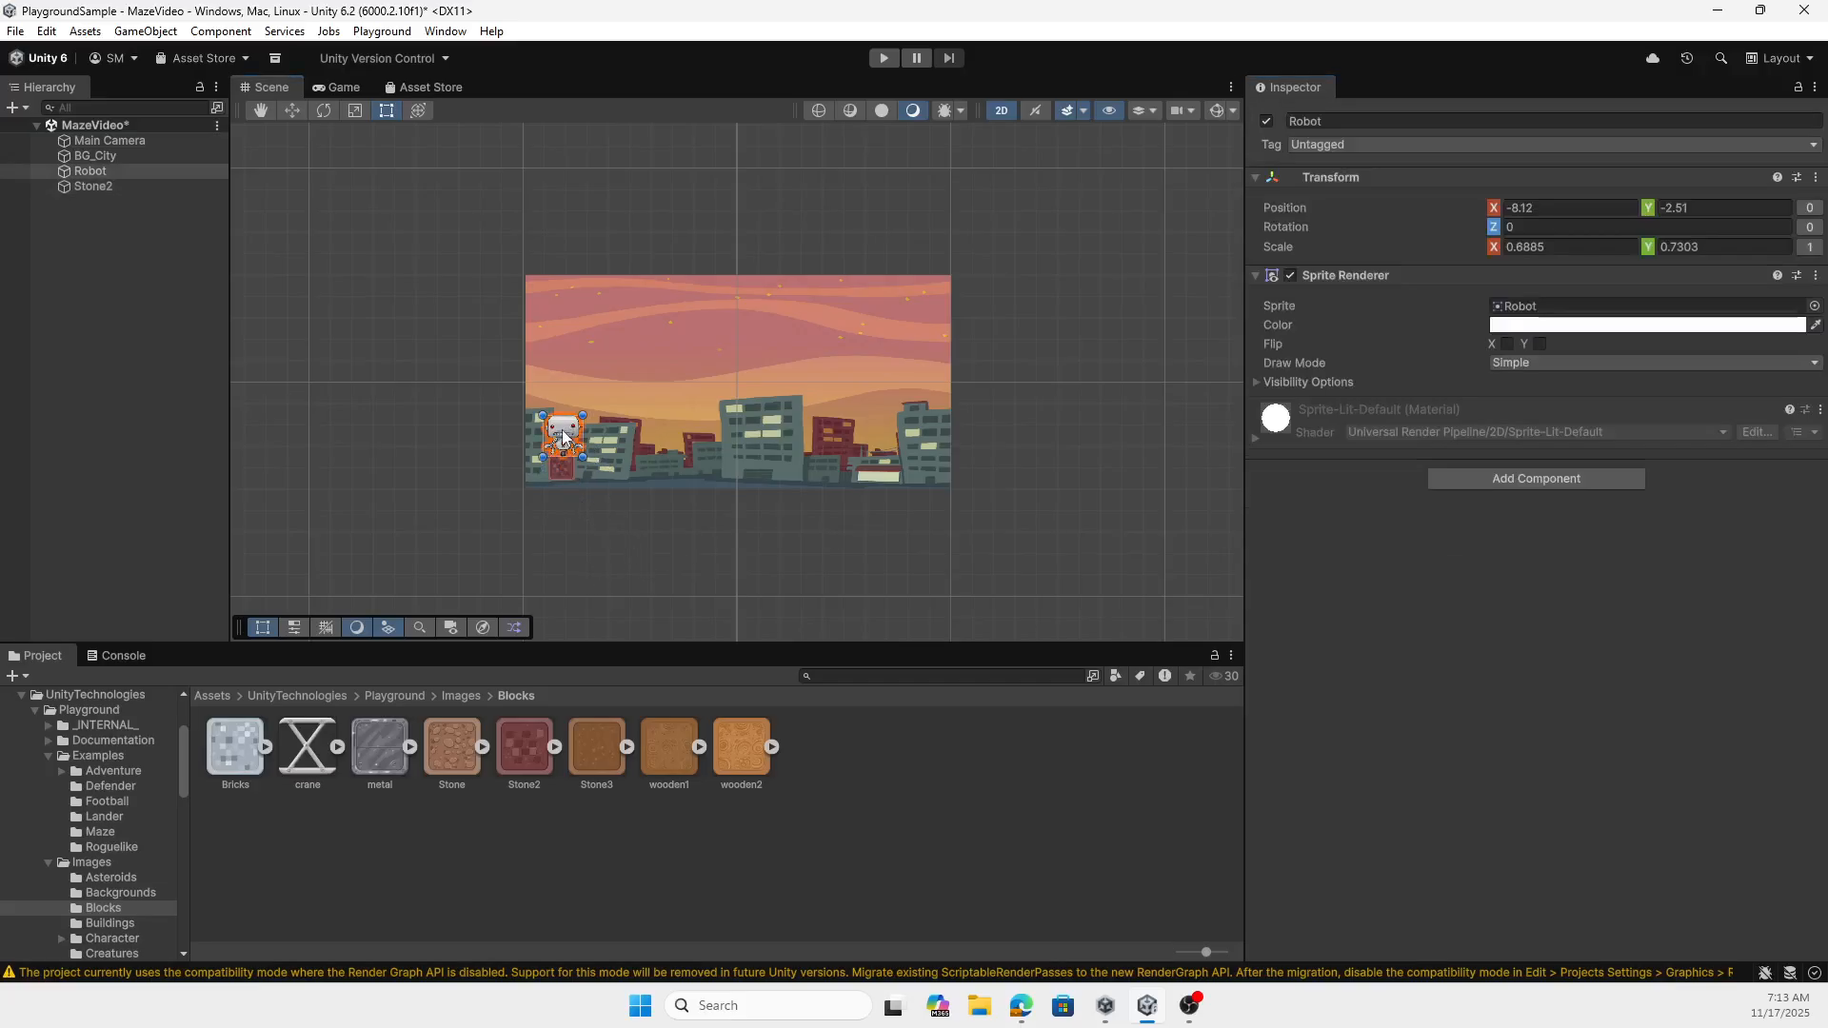
{"action": "left_click", "coordinate": [1255, 382]}
{"action": "left_click", "coordinate": [1537, 536]}
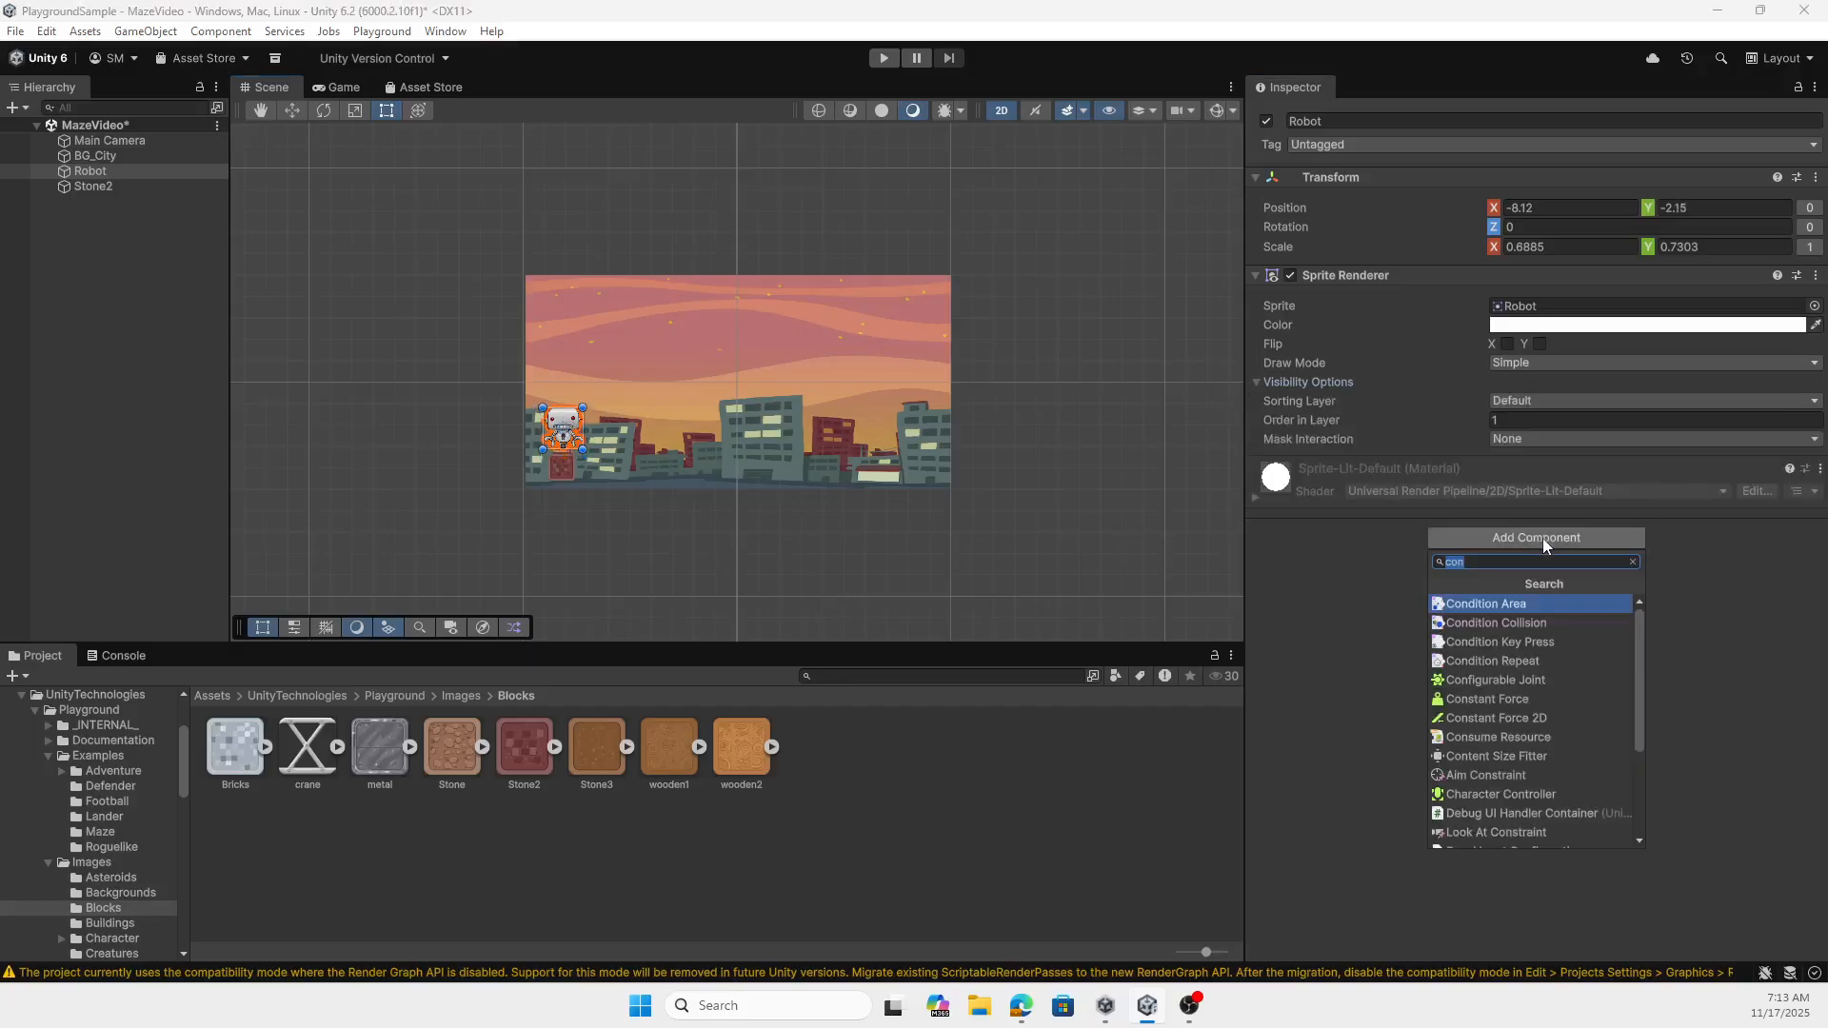
{"action": "type", "text": "box"}
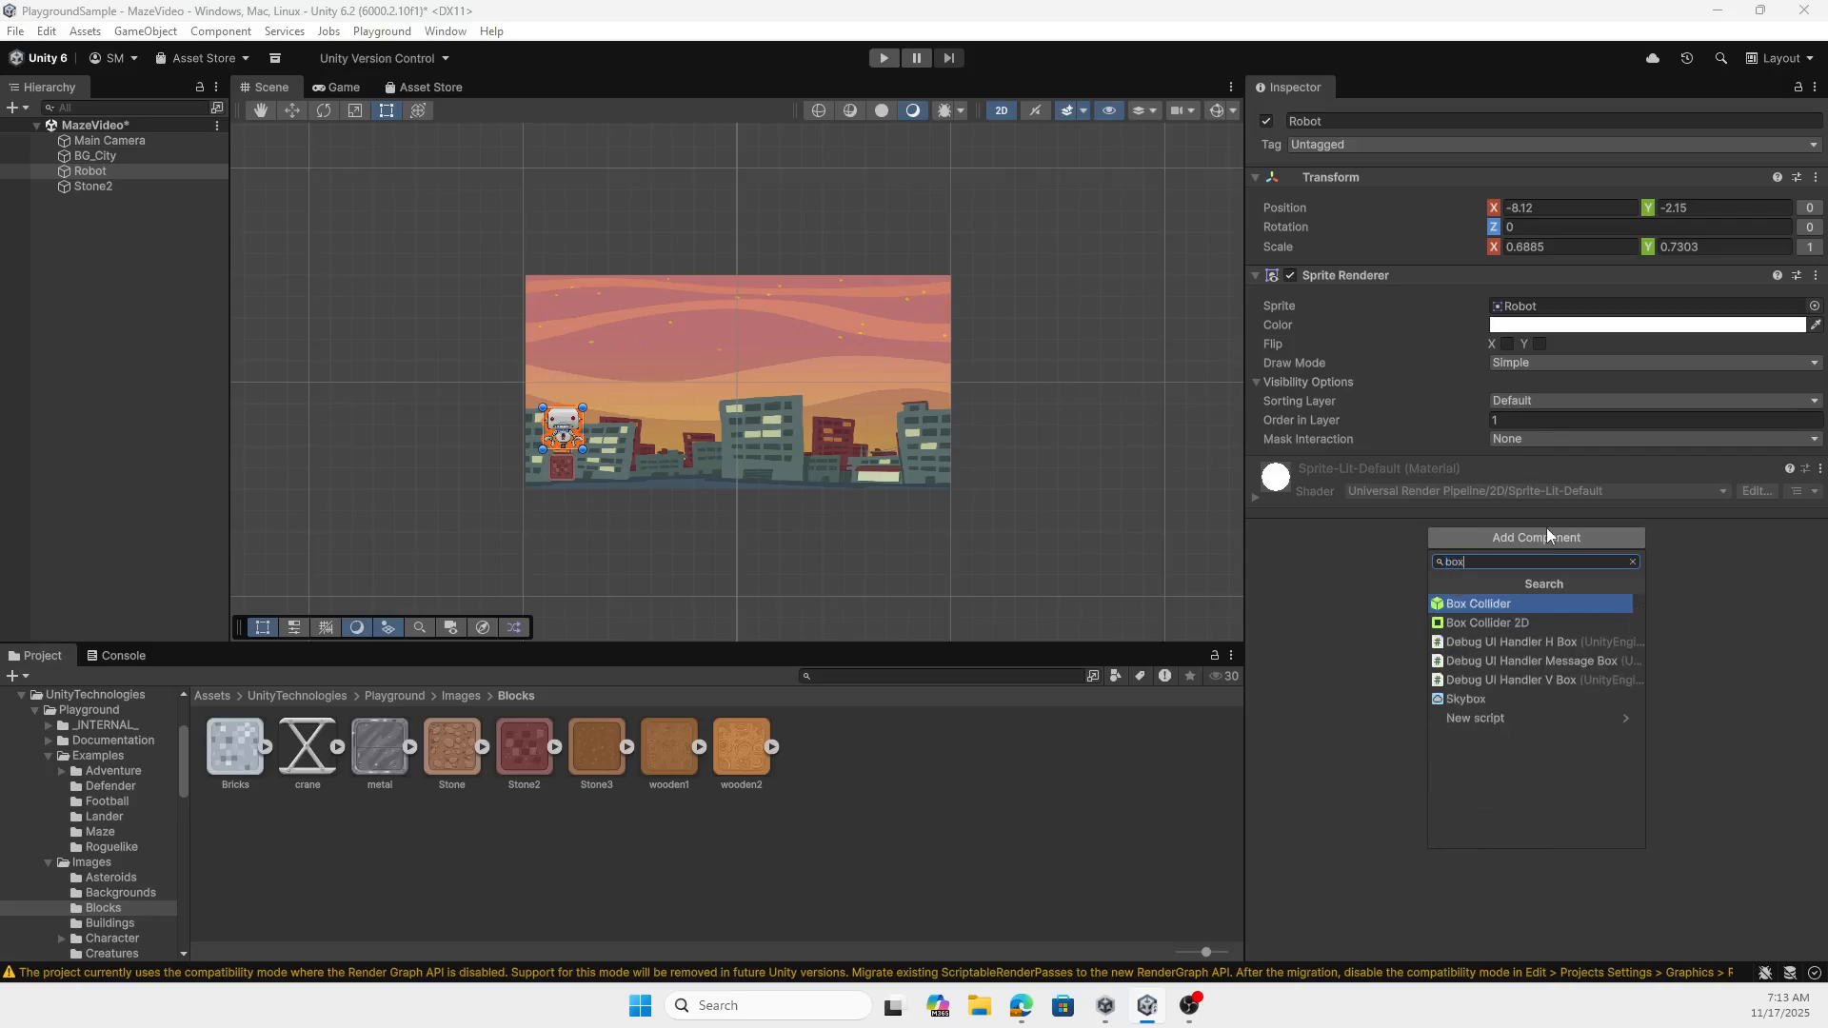
{"action": "left_click", "coordinate": [1503, 621]}
- Add a Box Collider 2D to the Stone2 block under the robot
{"action": "left_click", "coordinate": [560, 476]}
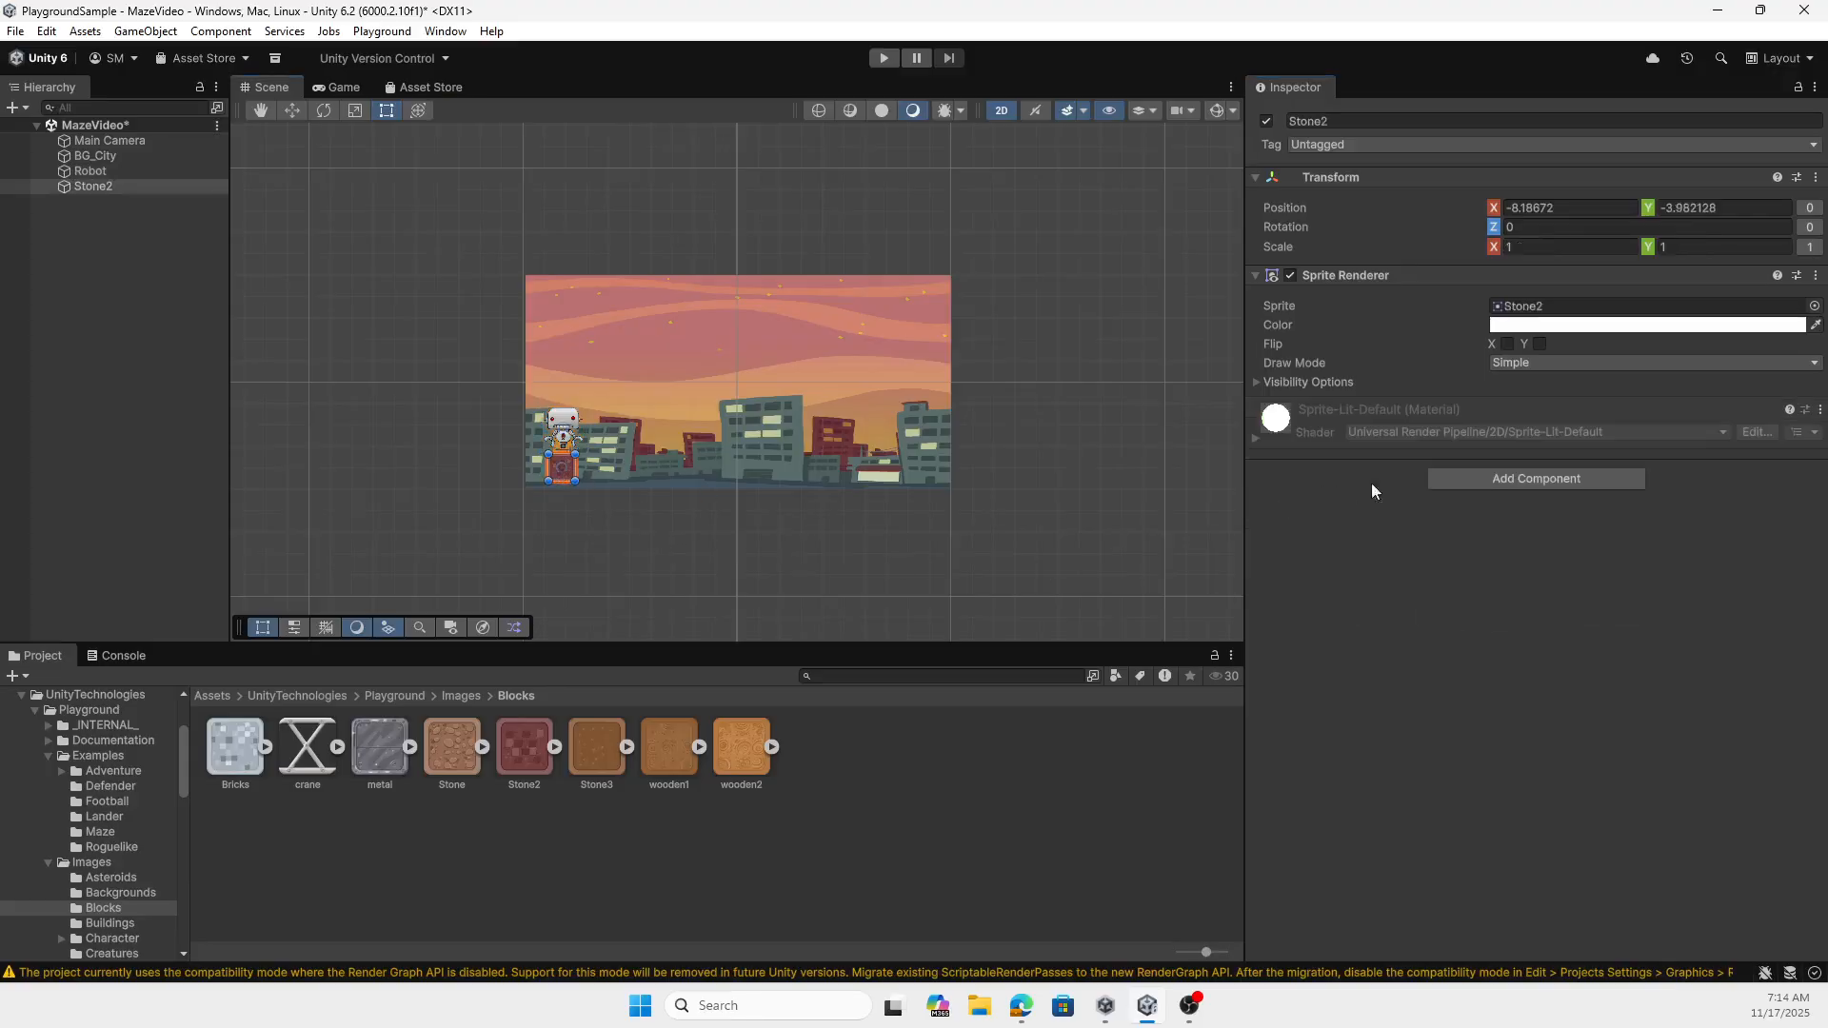
{"action": "left_click", "coordinate": [1510, 478]}
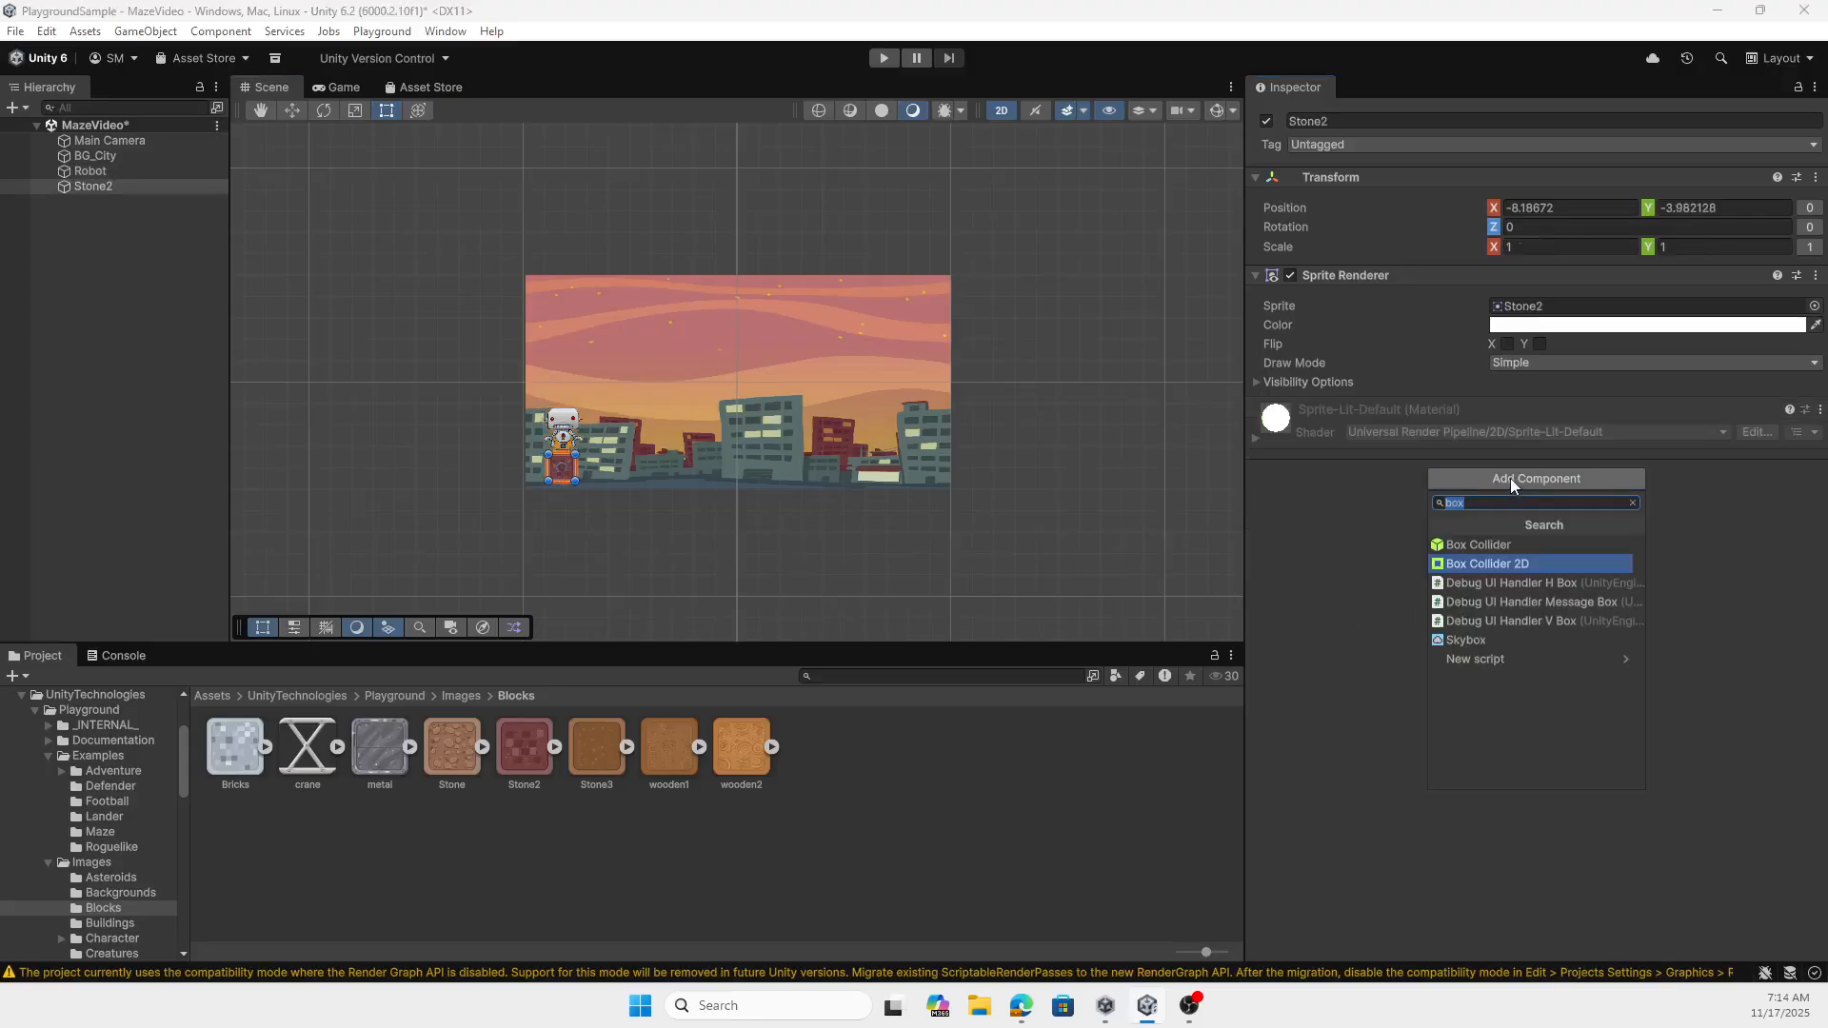
{"action": "left_click", "coordinate": [1497, 564]}
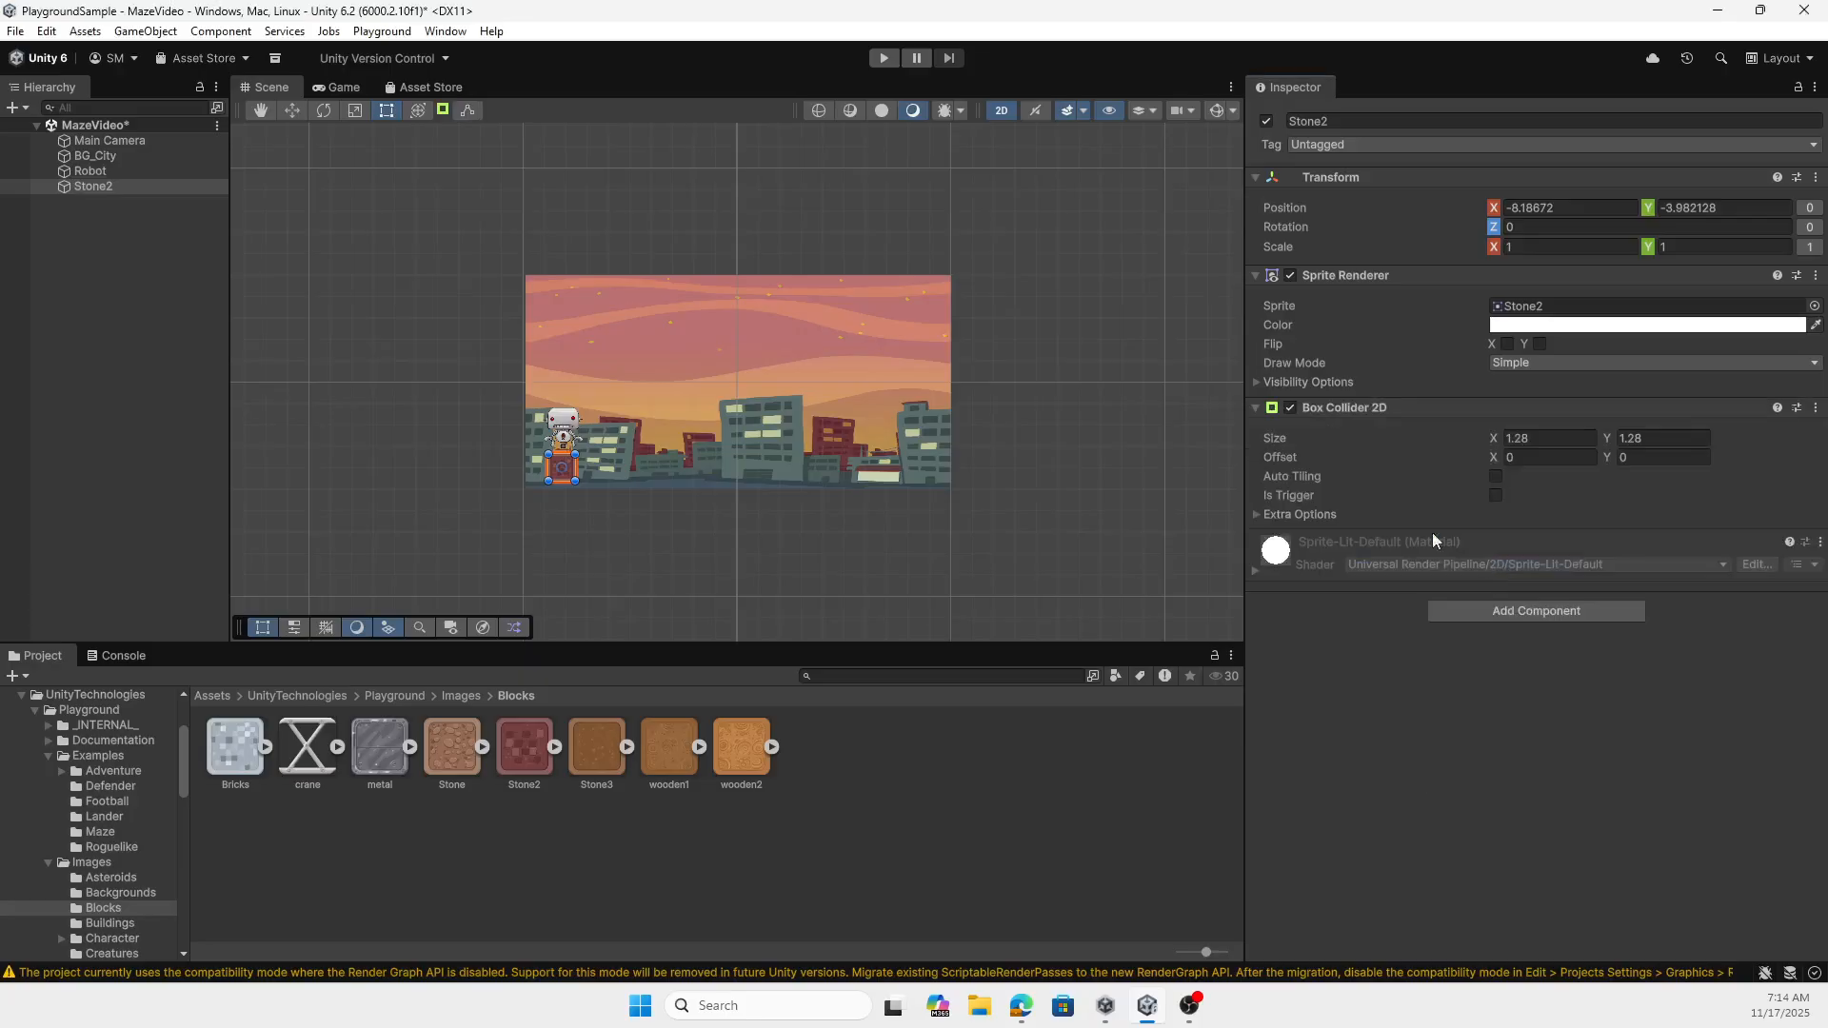
- Copy the Stone2 block and place the duplicate just to its right at about X -6.45
{"action": "right_click", "coordinate": [96, 188]}
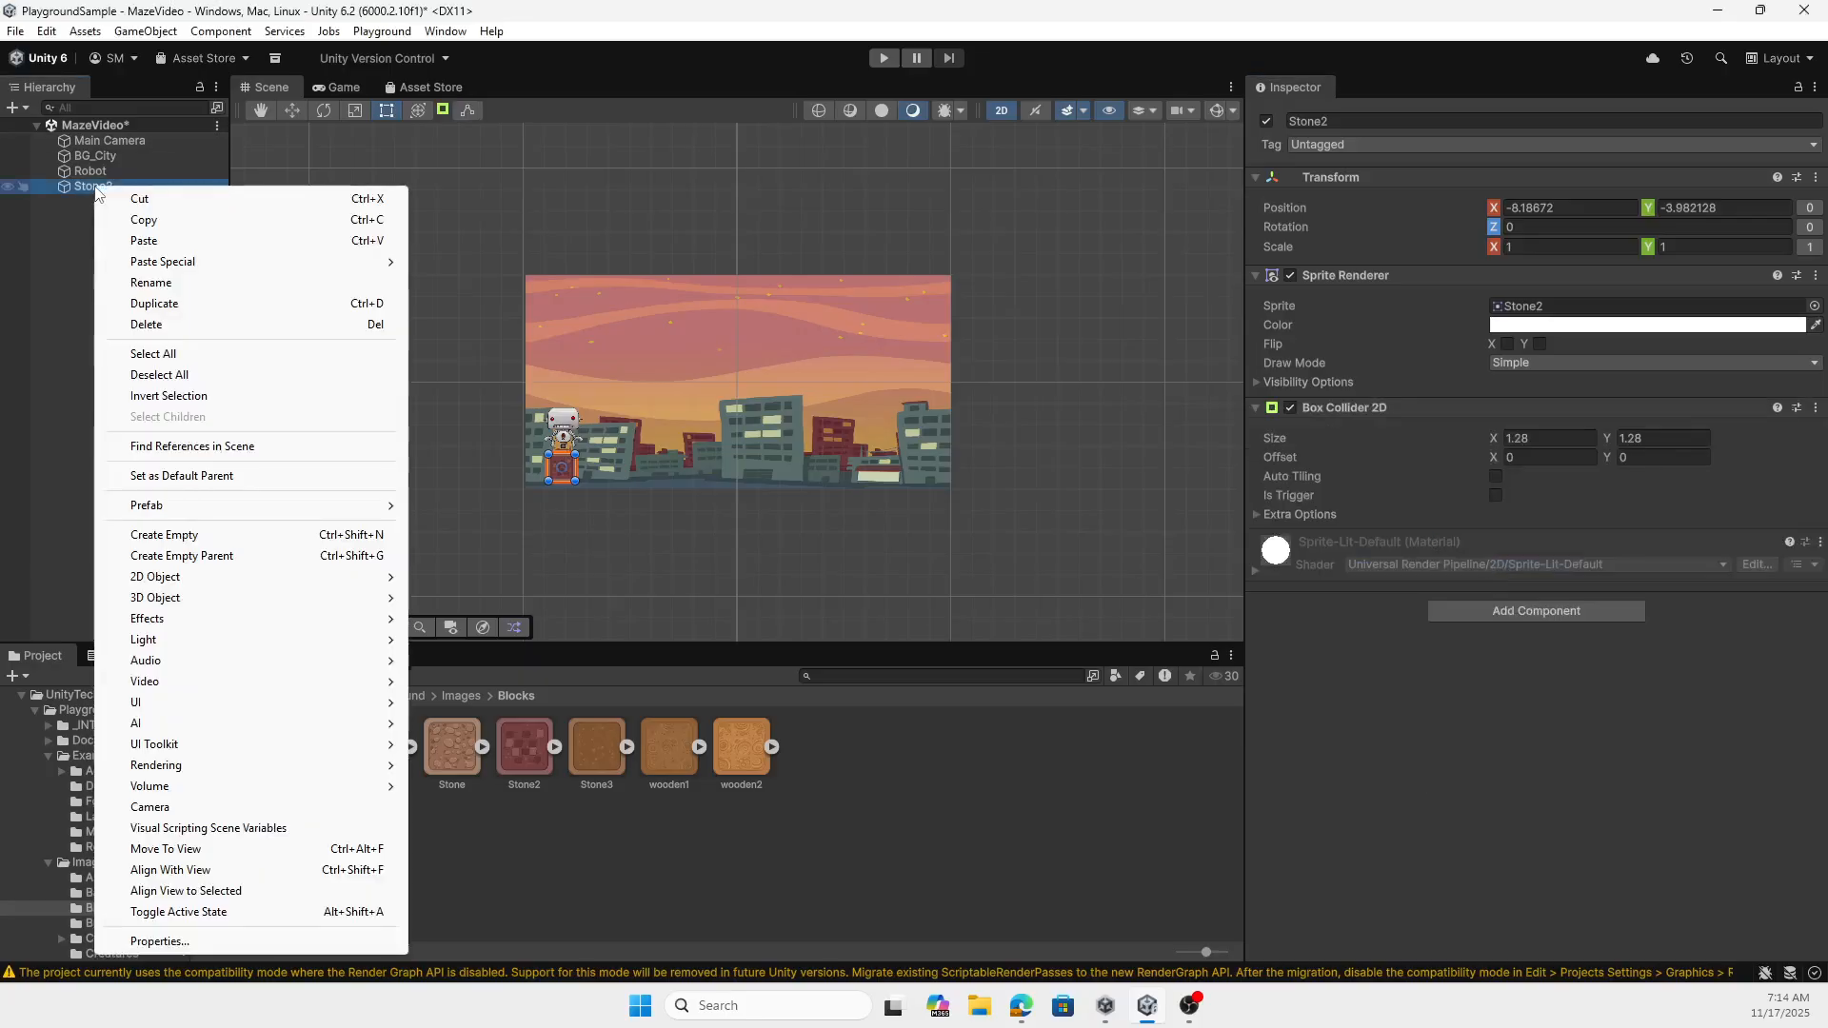
{"action": "left_click", "coordinate": [168, 225]}
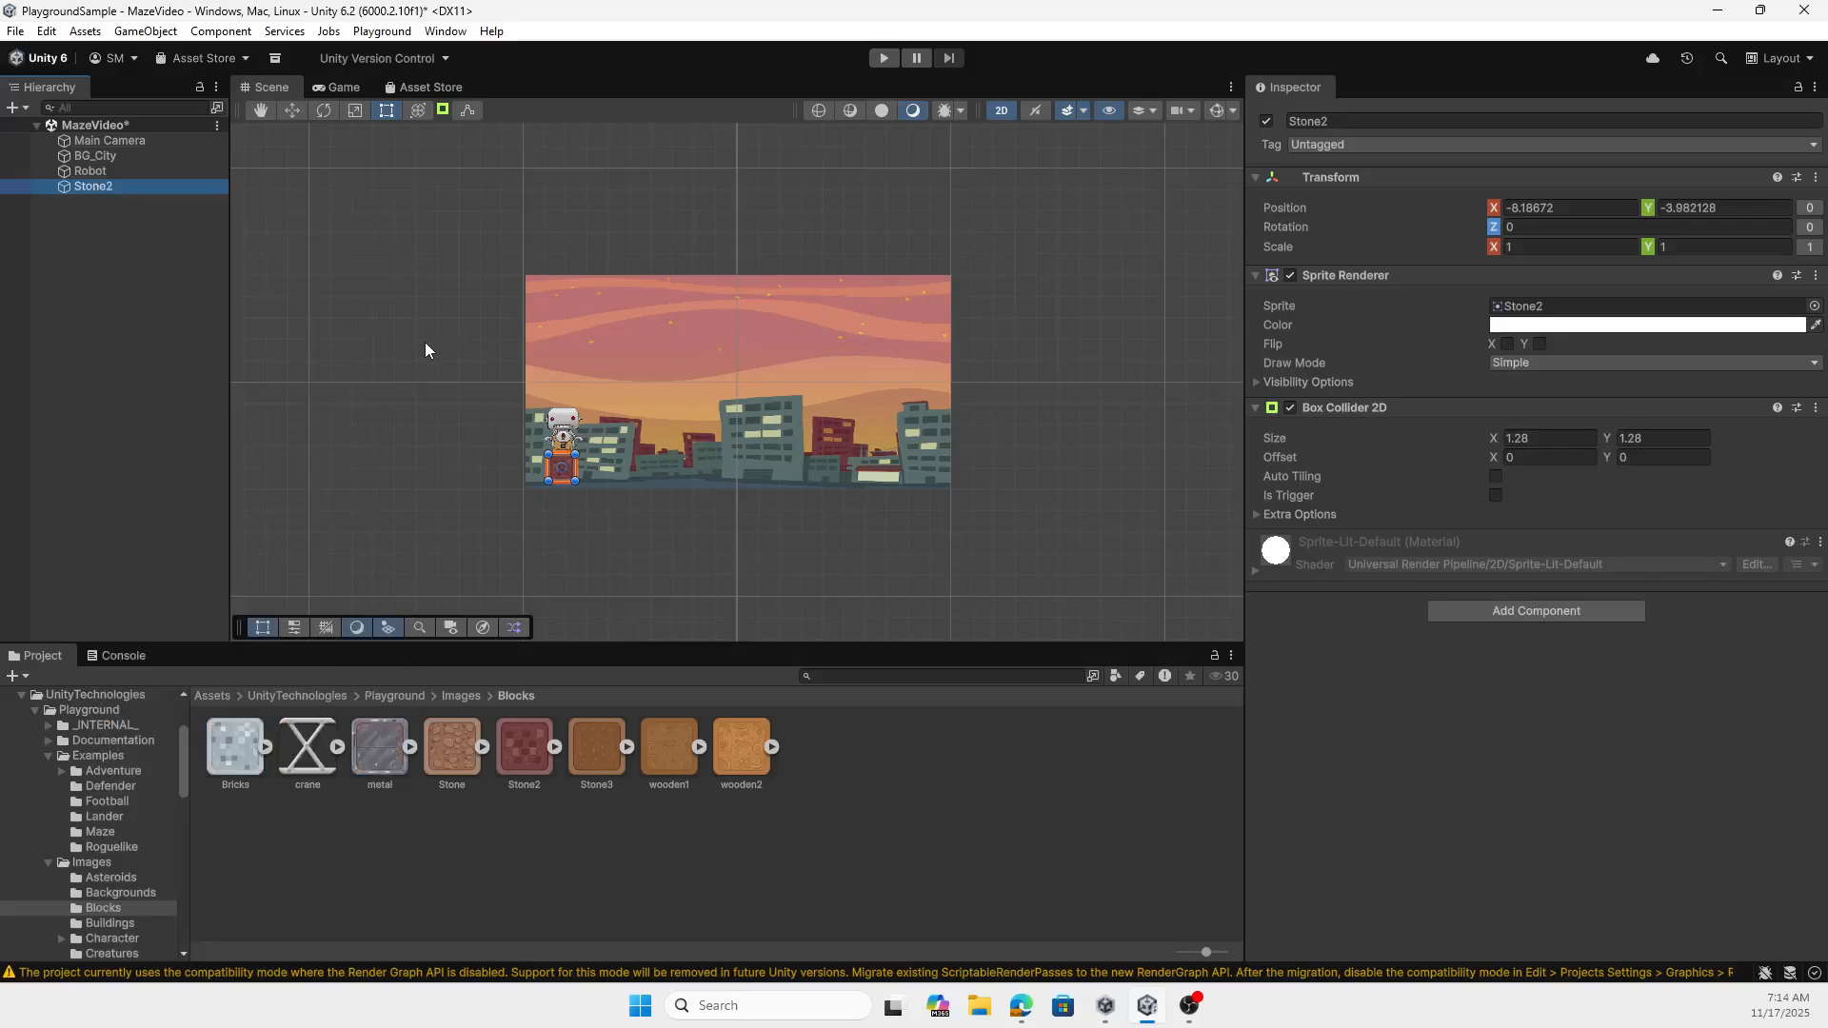
{"action": "key", "text": "ctrl+v"}
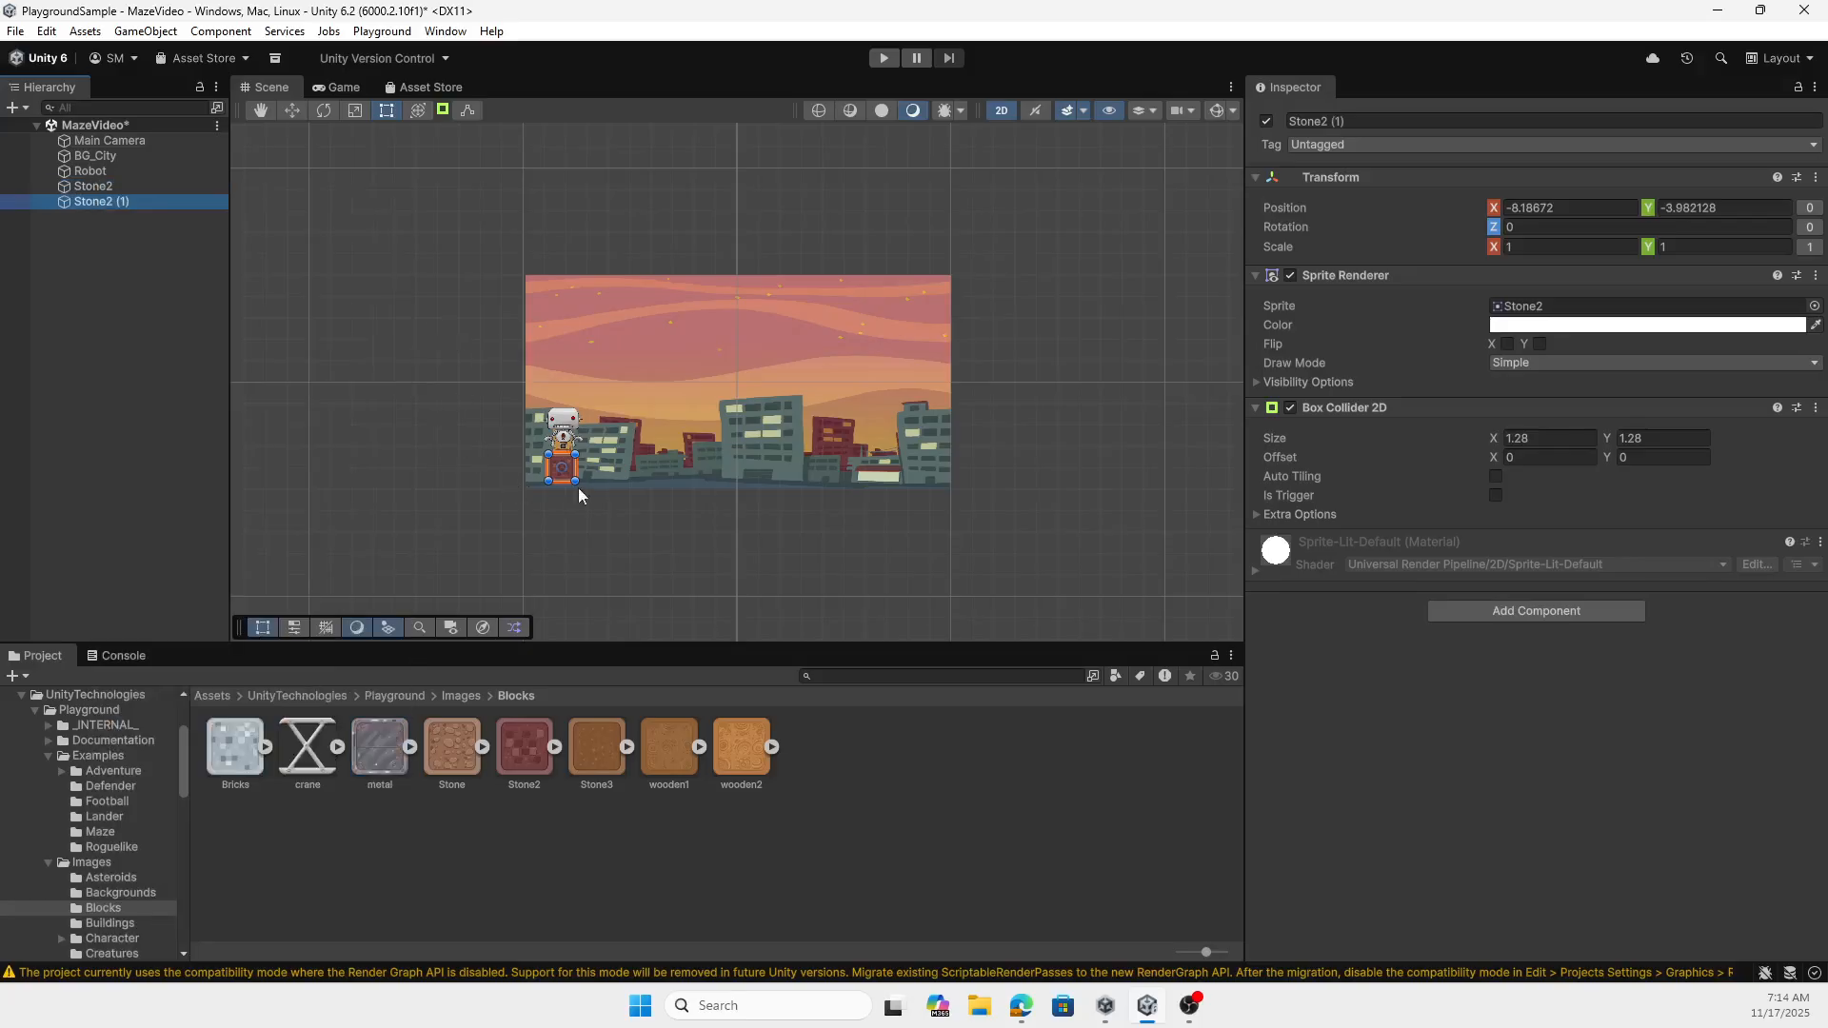
{"action": "left_click", "coordinate": [101, 186]}
{"action": "left_click", "coordinate": [105, 203]}
{"action": "left_click", "coordinate": [103, 186]}
{"action": "left_click", "coordinate": [110, 203]}
{"action": "left_click_drag", "start_coordinate": [562, 471], "coordinate": [598, 470]}
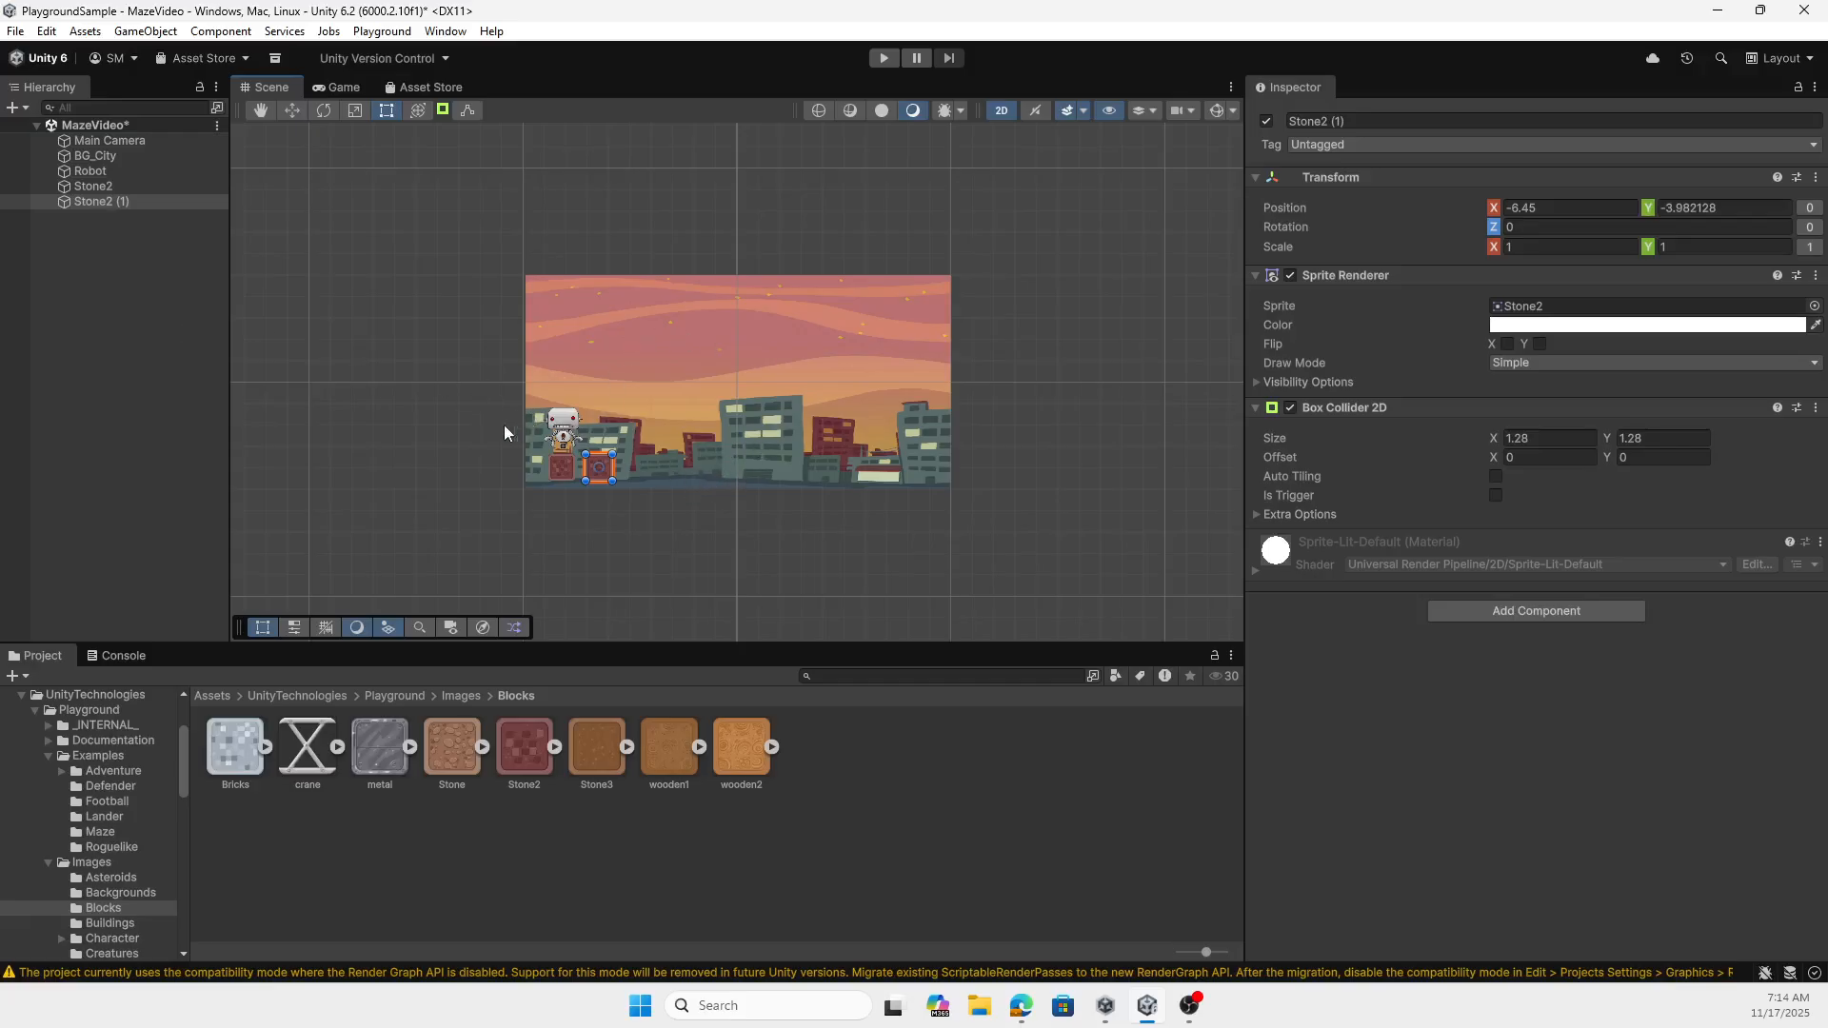
- Paste four more Stone2 blocks and line them up rightward along the ground, the last at about X 0.4, Y -4.12
{"action": "key", "text": "ctrl+d"}
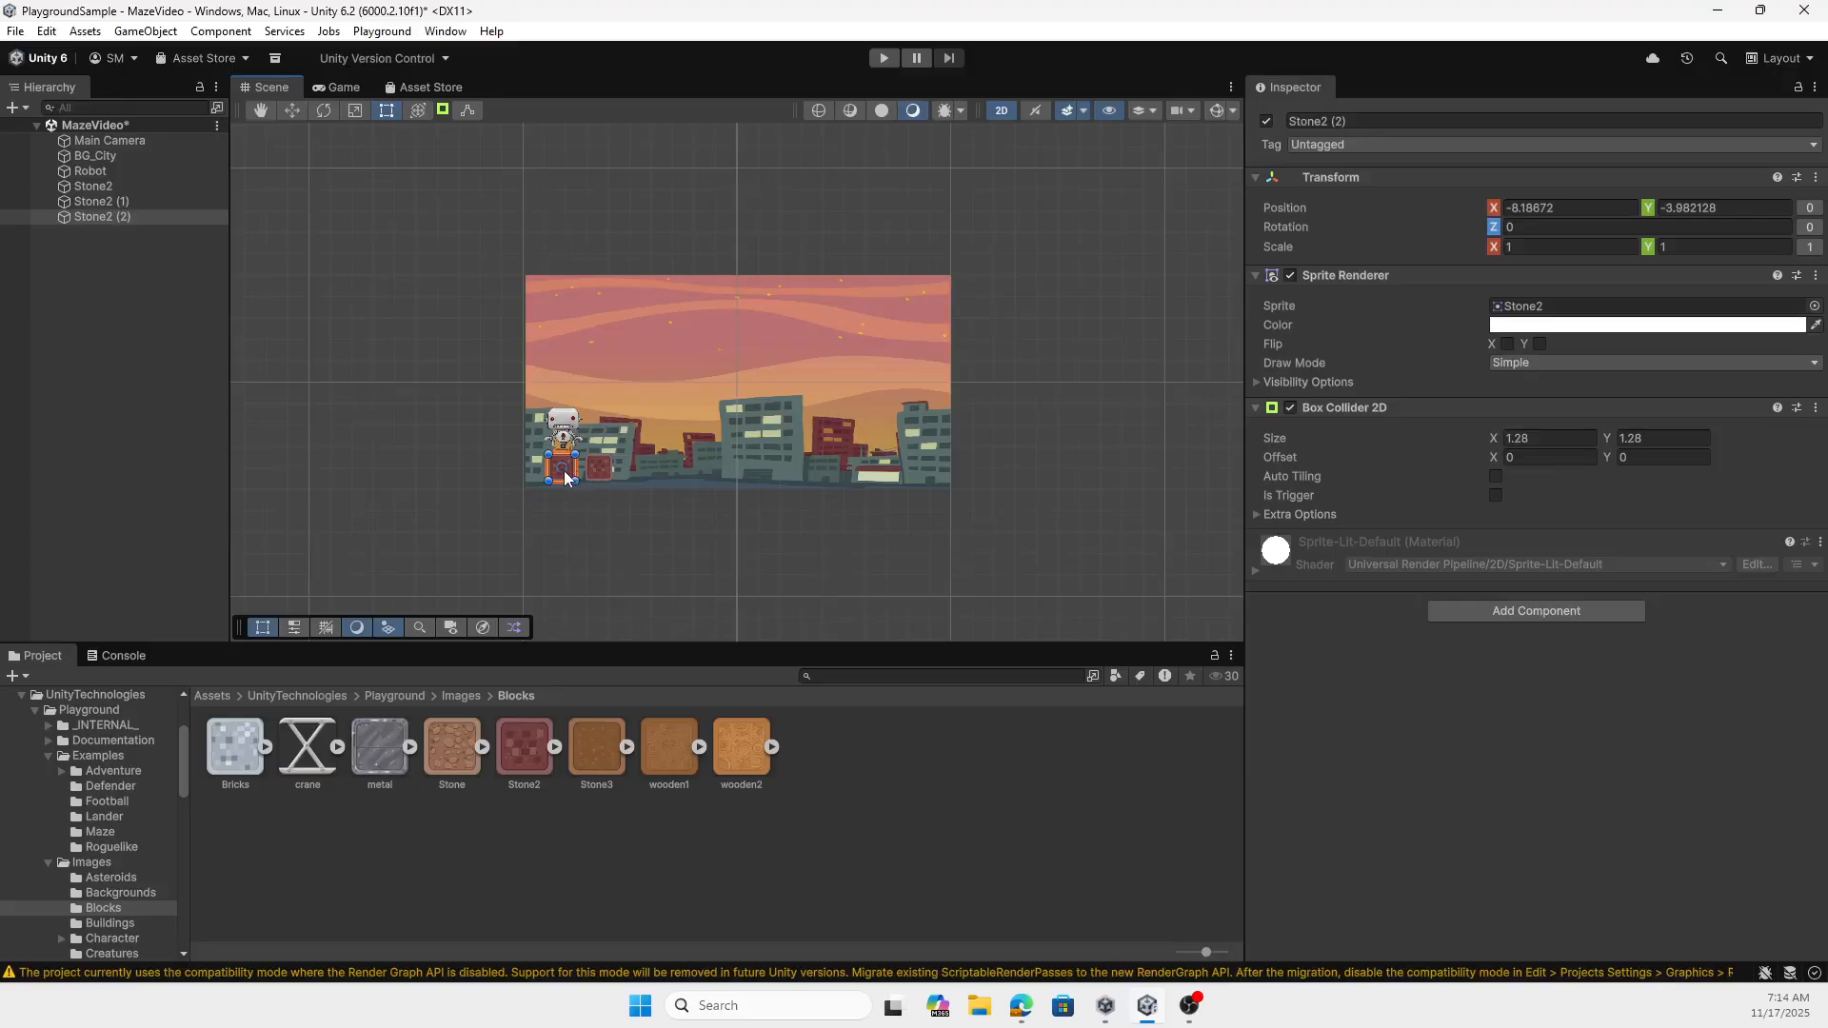
{"action": "left_click_drag", "start_coordinate": [592, 472], "coordinate": [683, 469]}
{"action": "key", "text": "ctrl+v"}
{"action": "key", "text": "ctrl+v"}
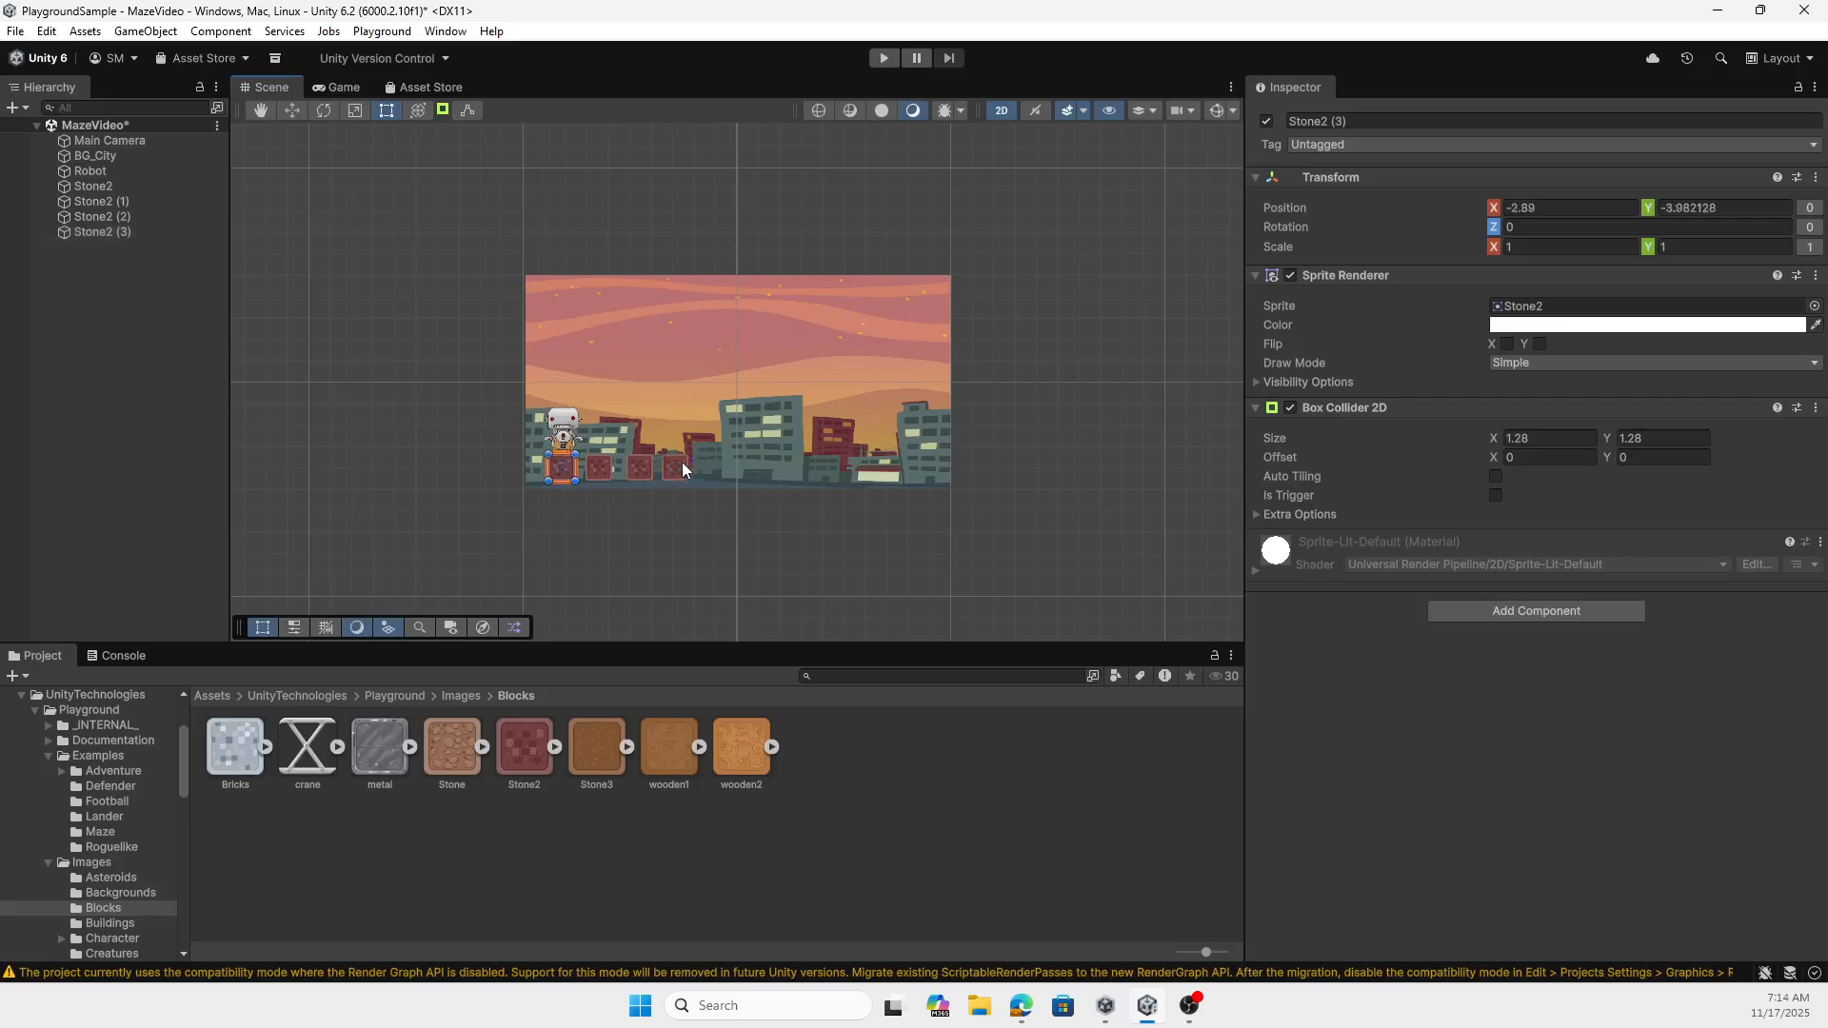
{"action": "left_click_drag", "start_coordinate": [570, 475], "coordinate": [713, 468]}
{"action": "key", "text": "ctrl+v"}
{"action": "left_click_drag", "start_coordinate": [568, 473], "coordinate": [757, 476]}
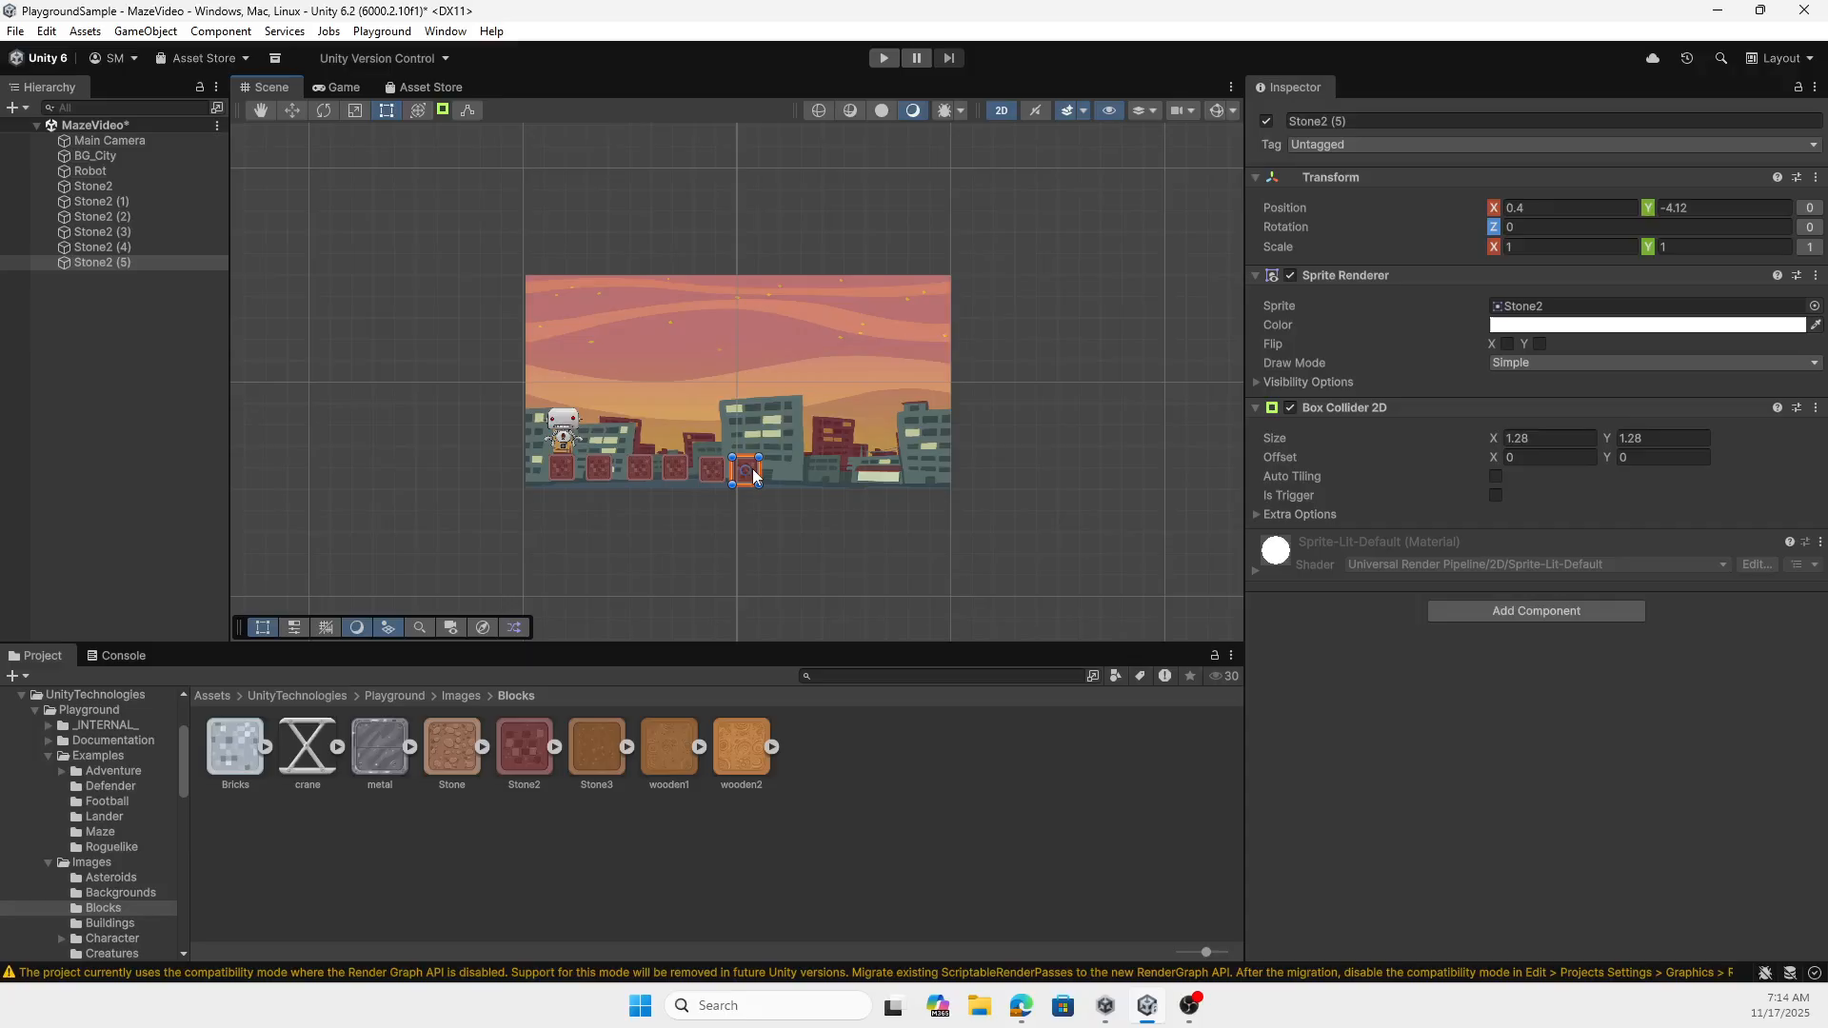
- Paste four more Stone2 blocks and continue the ground row rightward, placing the last at about X 7.74, Y -4.07
{"action": "key", "text": "ctrl+v"}
{"action": "left_click_drag", "start_coordinate": [562, 473], "coordinate": [783, 476]}
{"action": "key", "text": "ctrl+v"}
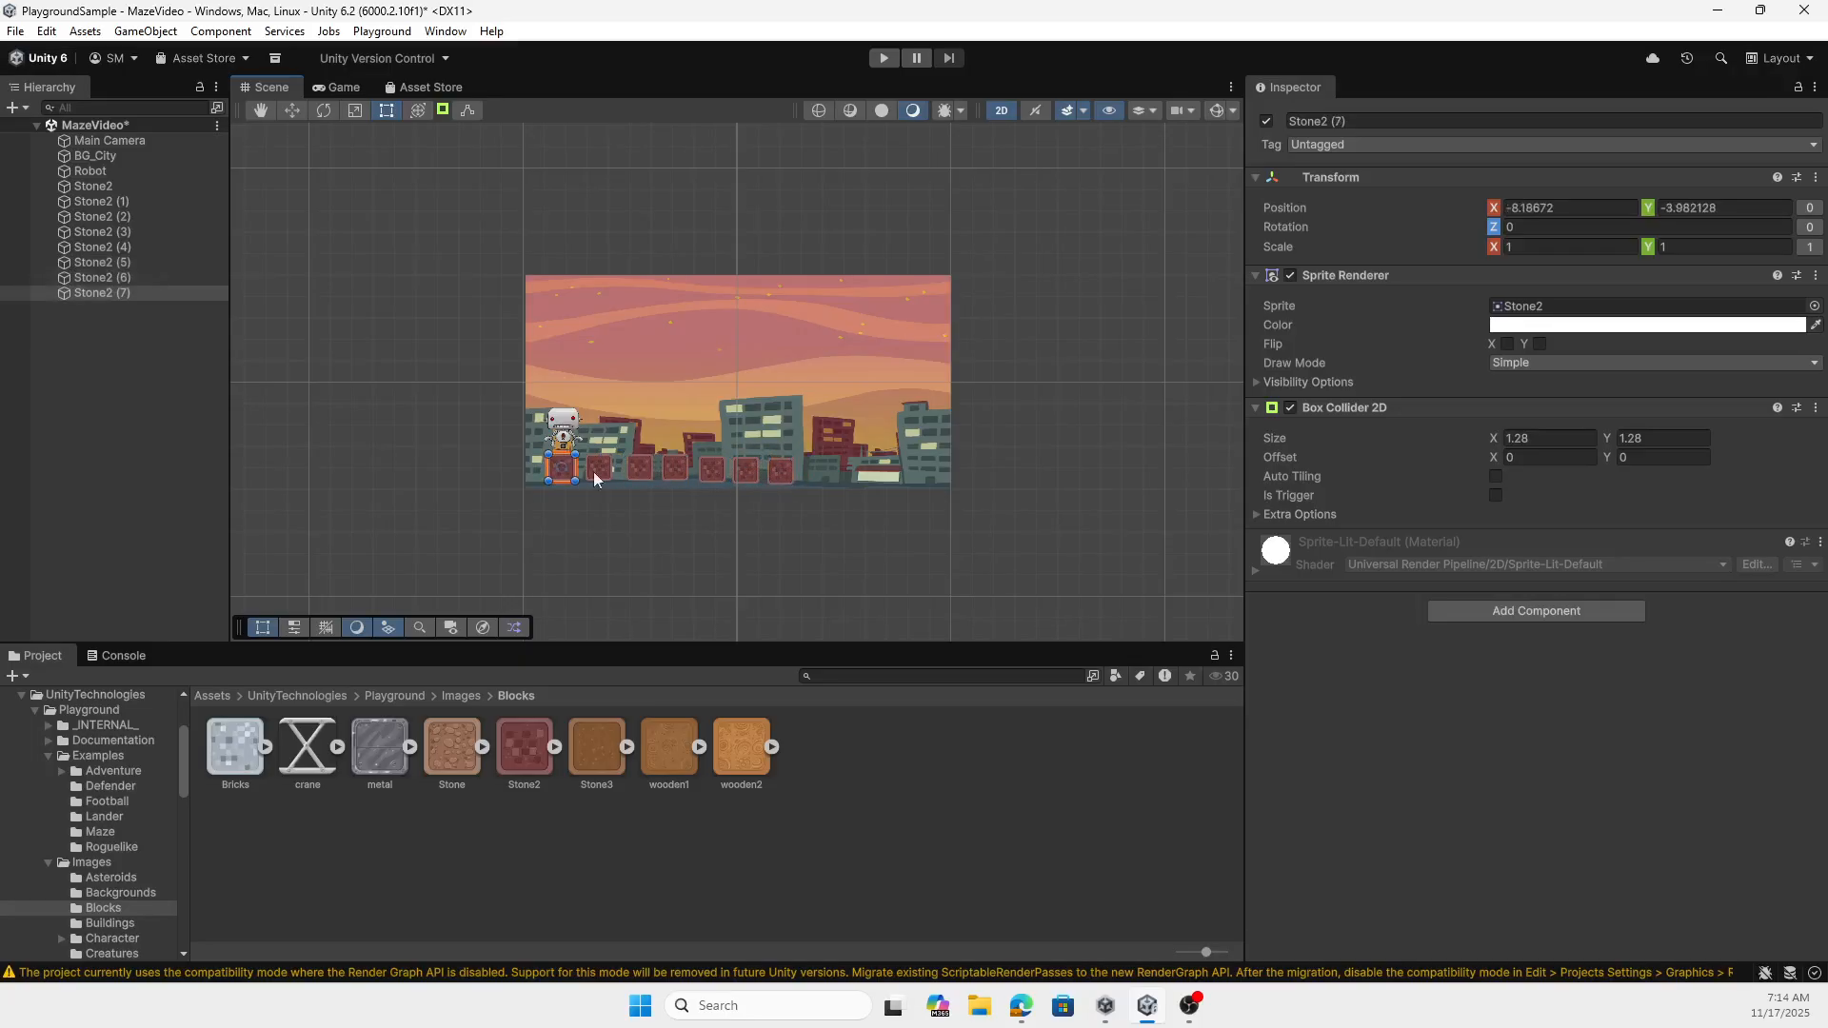
{"action": "left_click_drag", "start_coordinate": [564, 471], "coordinate": [810, 472]}
{"action": "key", "text": "ctrl+v"}
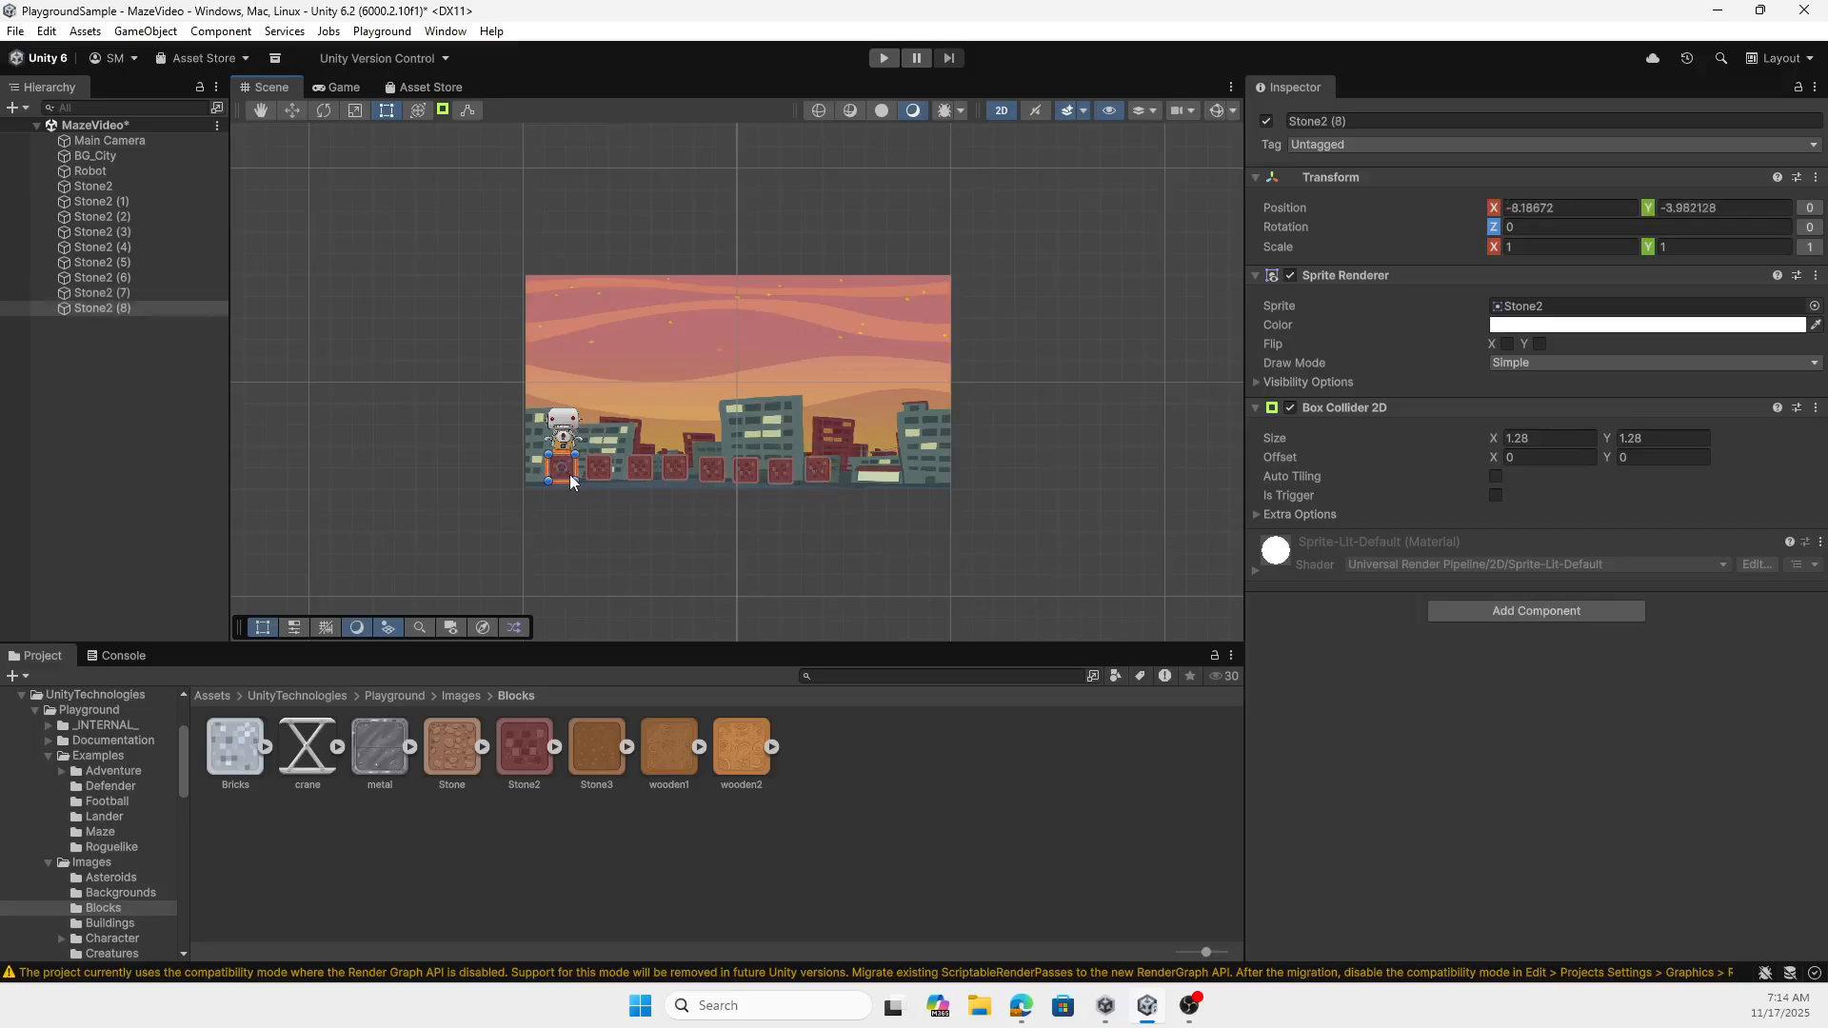
{"action": "left_click_drag", "start_coordinate": [570, 475], "coordinate": [871, 476]}
{"action": "key", "text": "ctrl+v"}
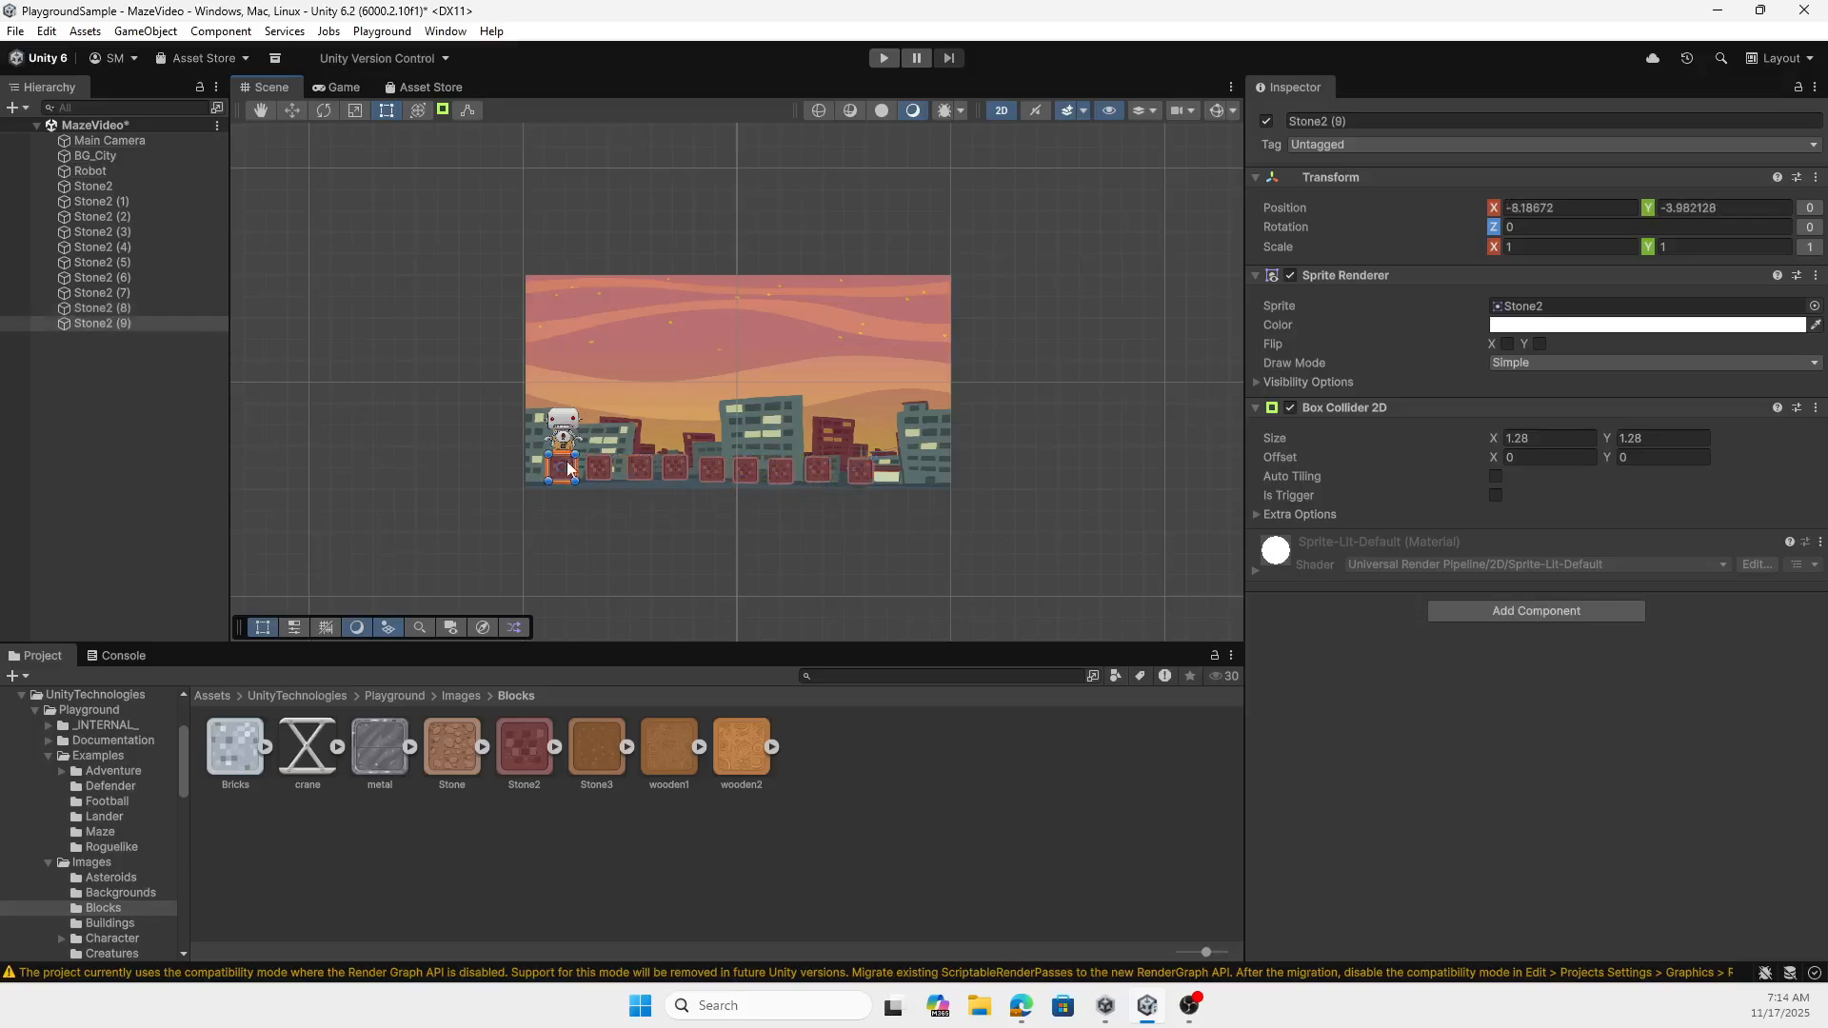
{"action": "left_click_drag", "start_coordinate": [568, 469], "coordinate": [919, 473]}
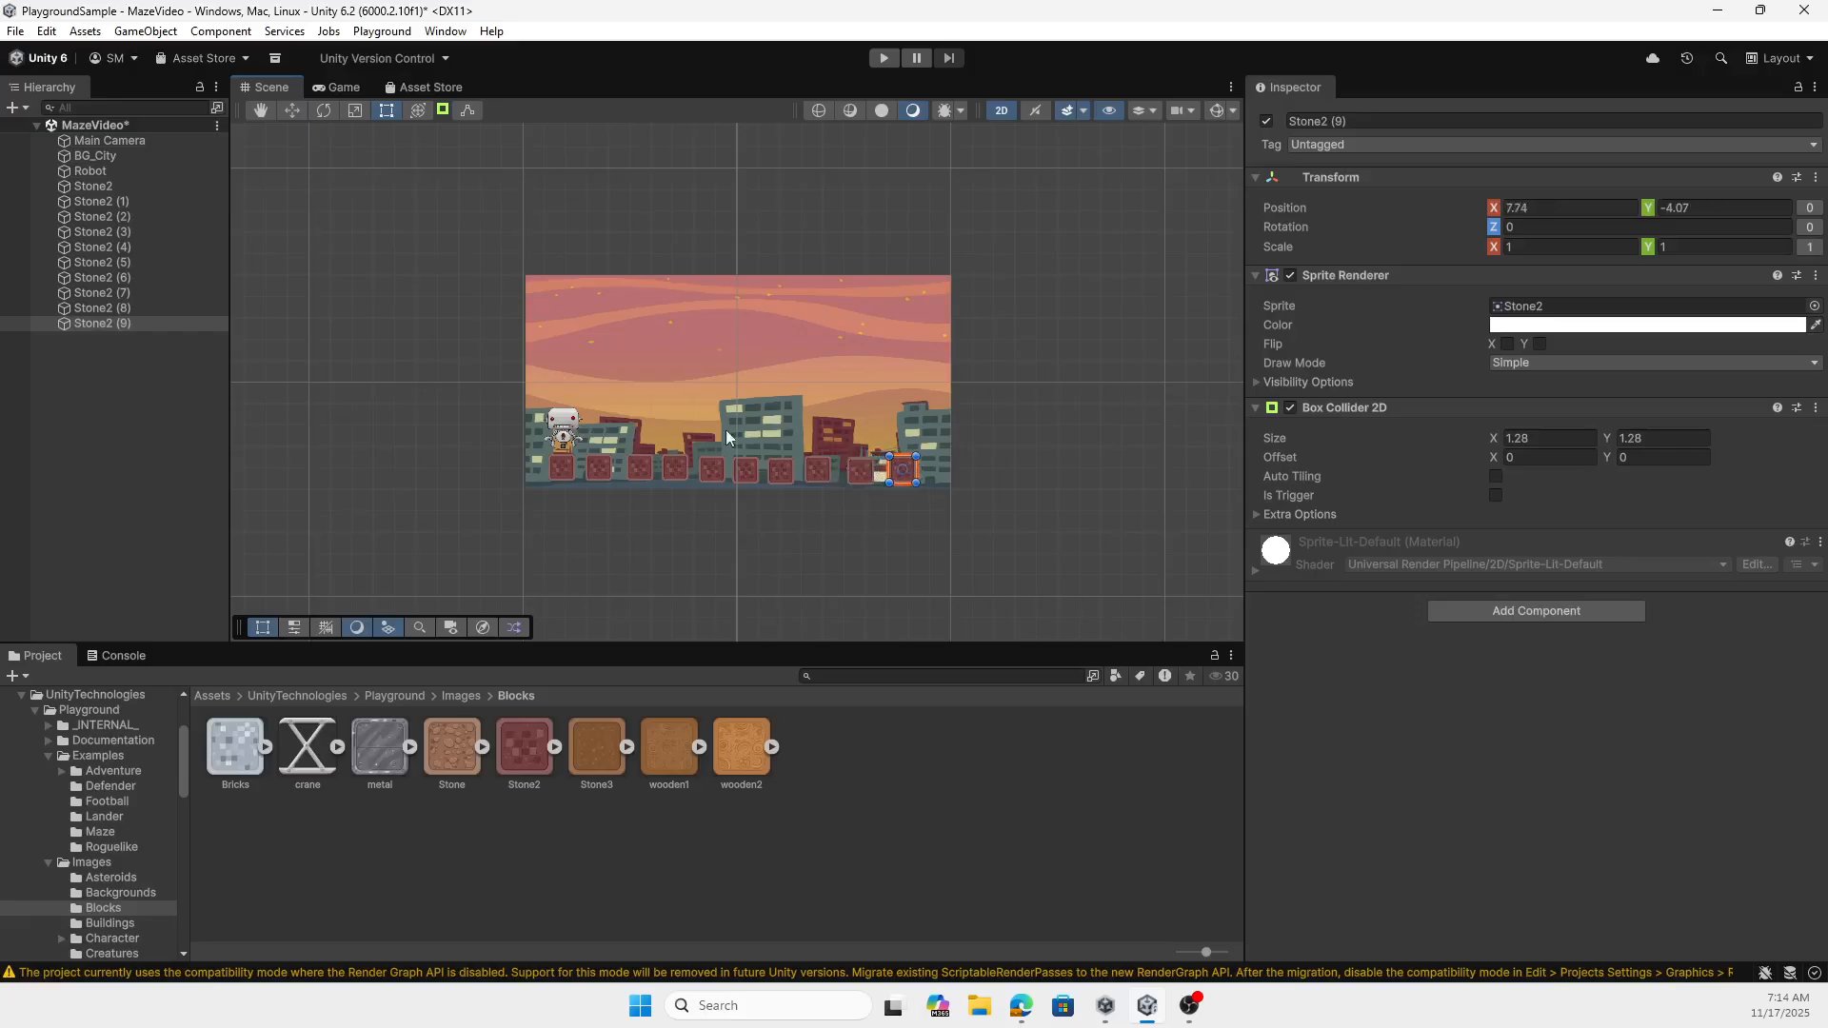
- Create an empty object in the scene and name it Blocks
{"action": "left_click", "coordinate": [72, 416]}
{"action": "left_click", "coordinate": [13, 108]}
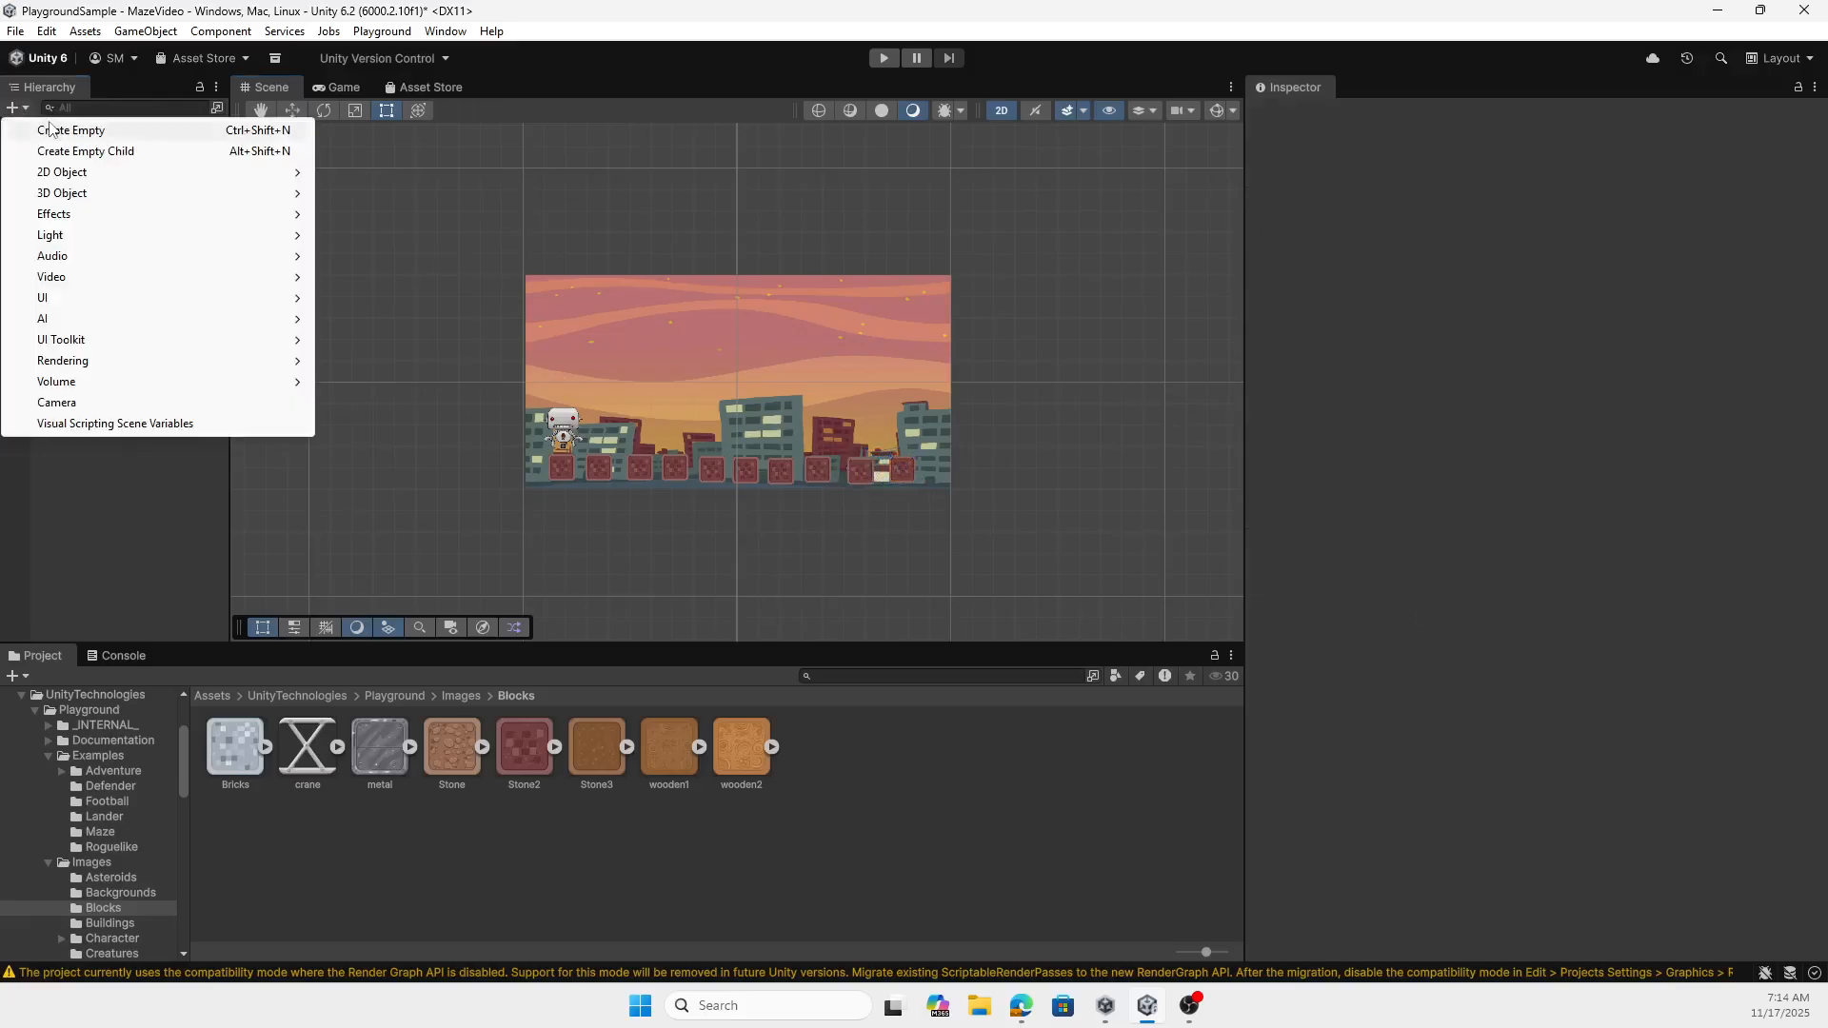
{"action": "left_click", "coordinate": [40, 130]}
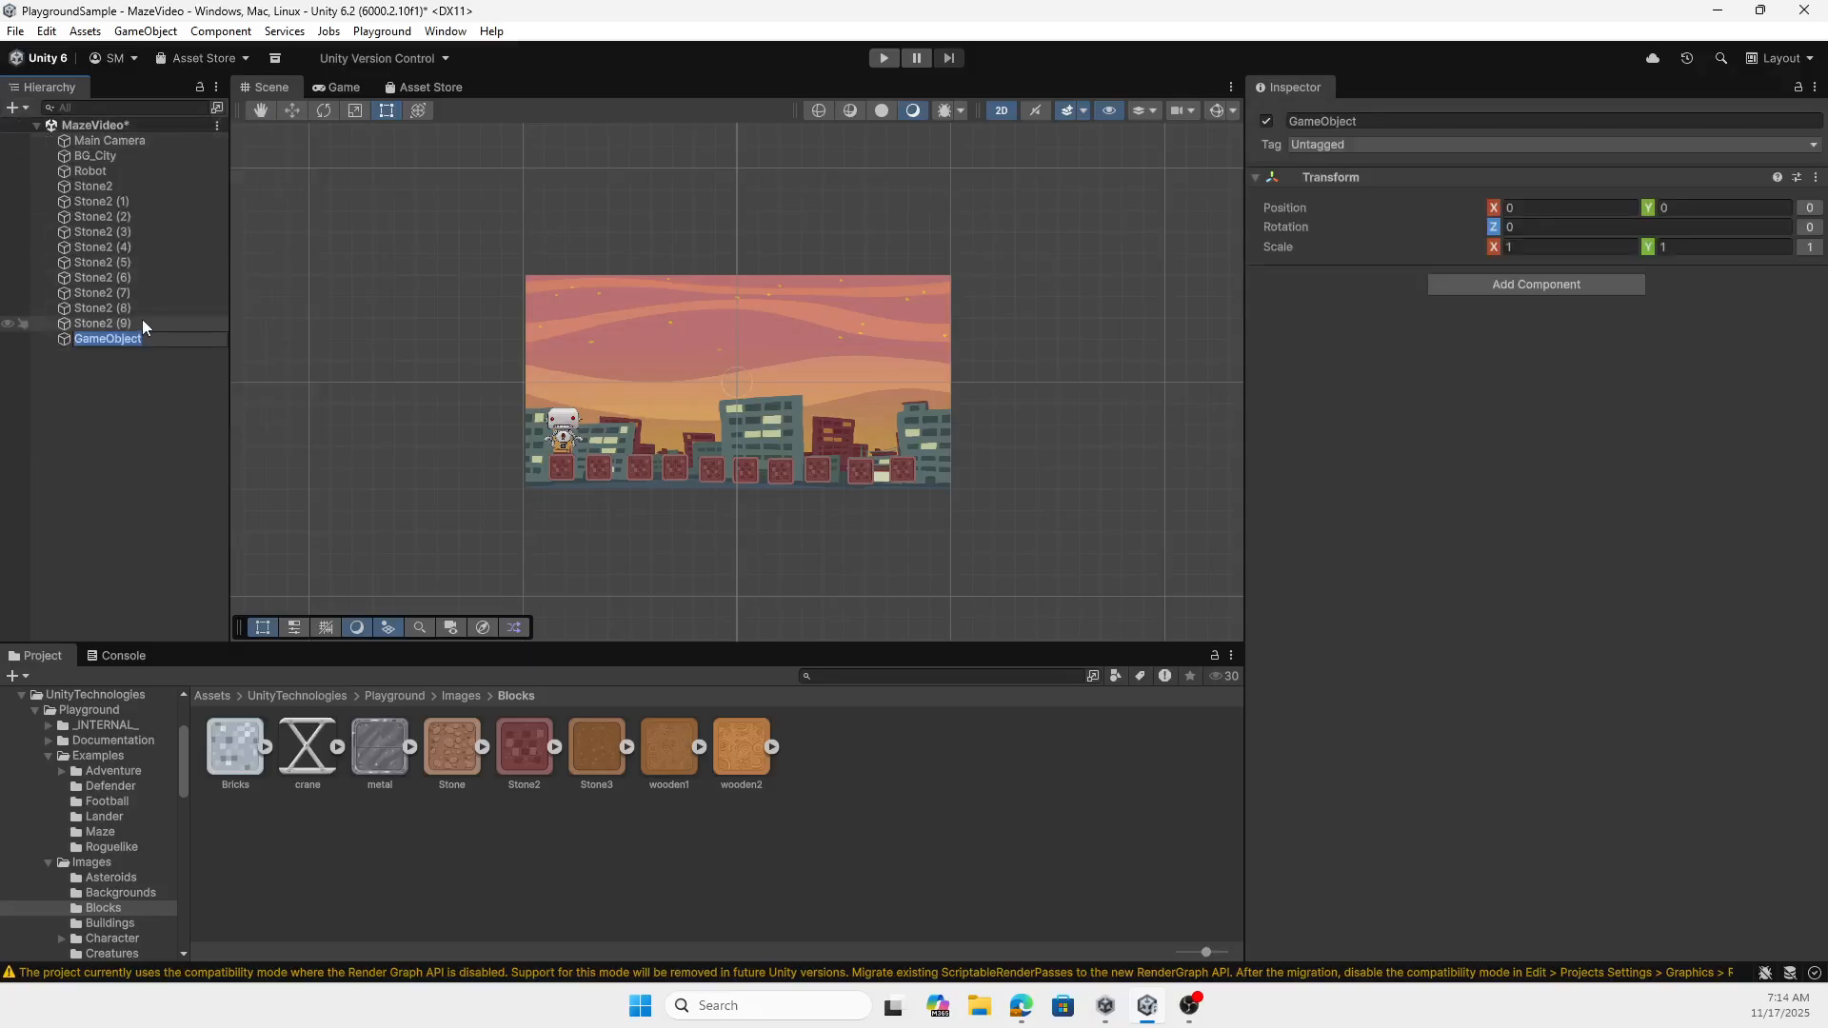
{"action": "left_click", "coordinate": [106, 363]}
- Make all Stone2 blocks, from Stone2 through Stone2 (9), children of the Blocks object and collapse the group
{"action": "left_click", "coordinate": [112, 187]}
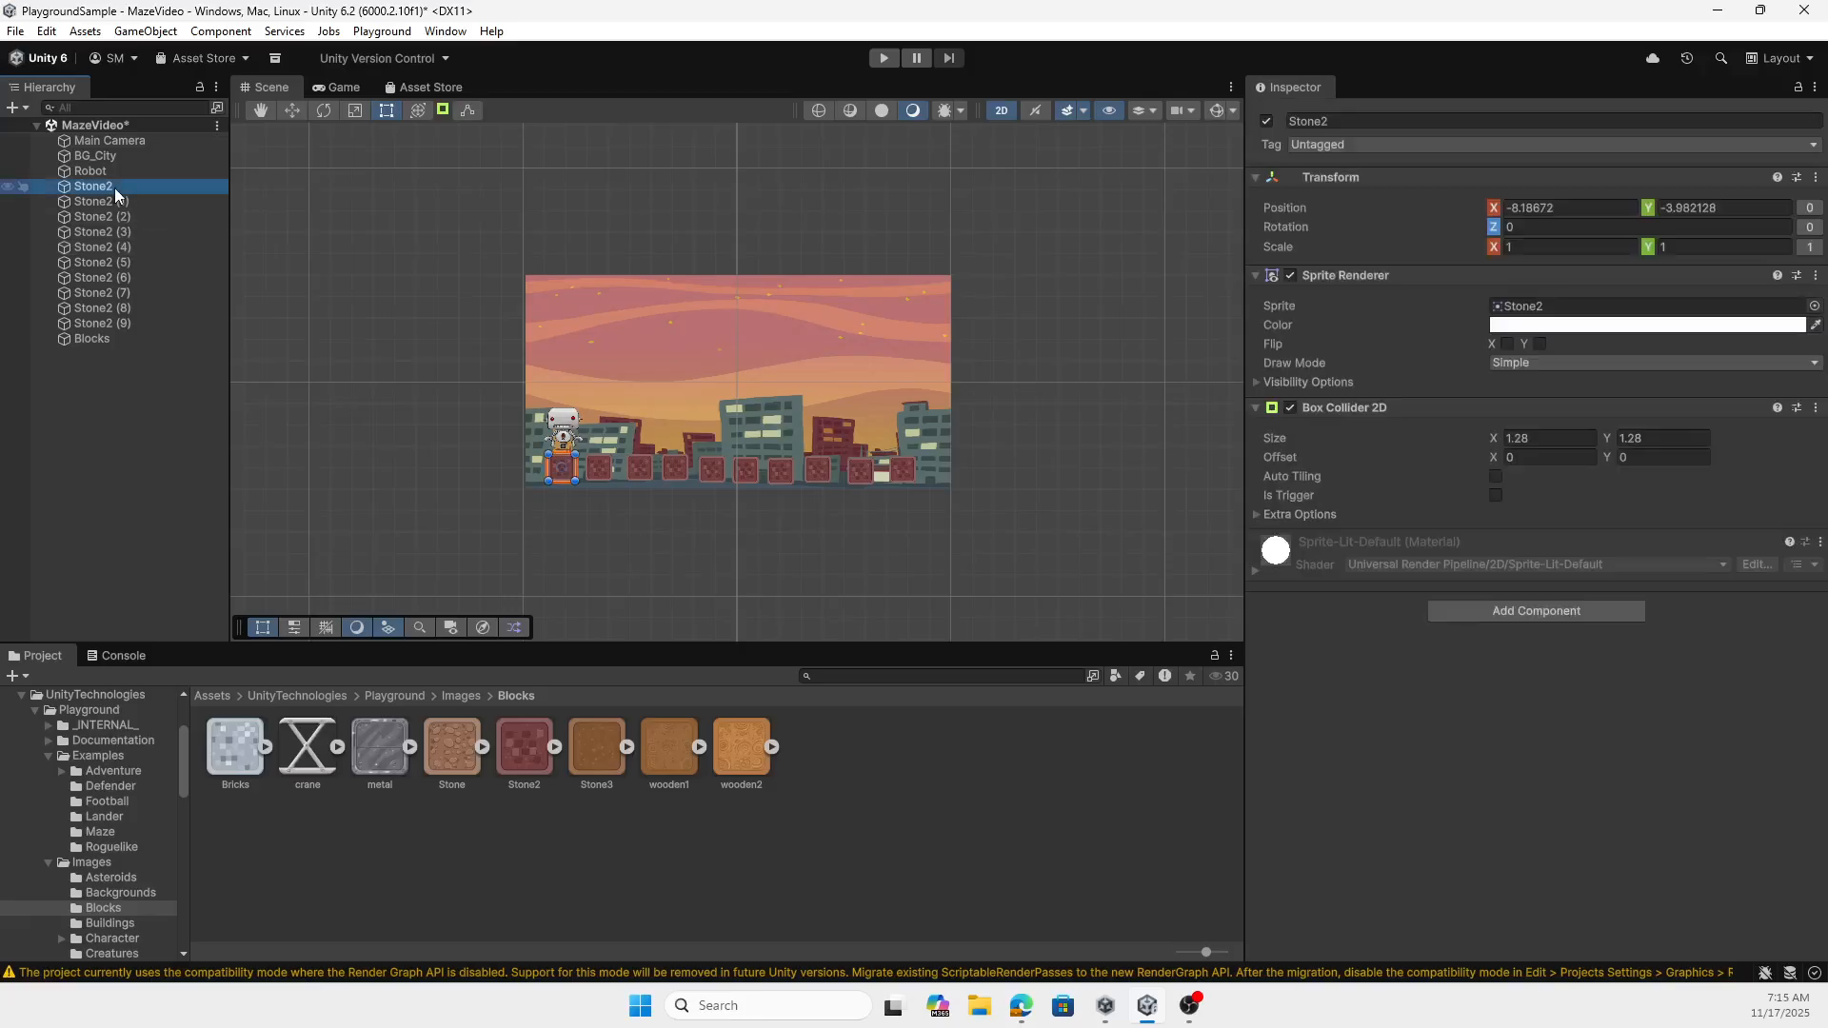
{"action": "left_click", "coordinate": [115, 324], "text": "shift"}
{"action": "mouse_move", "coordinate": [114, 324]}
{"action": "left_mouse_down"}
{"action": "mouse_move", "coordinate": [113, 274]}
{"action": "mouse_move", "coordinate": [84, 343]}
{"action": "left_mouse_up"}
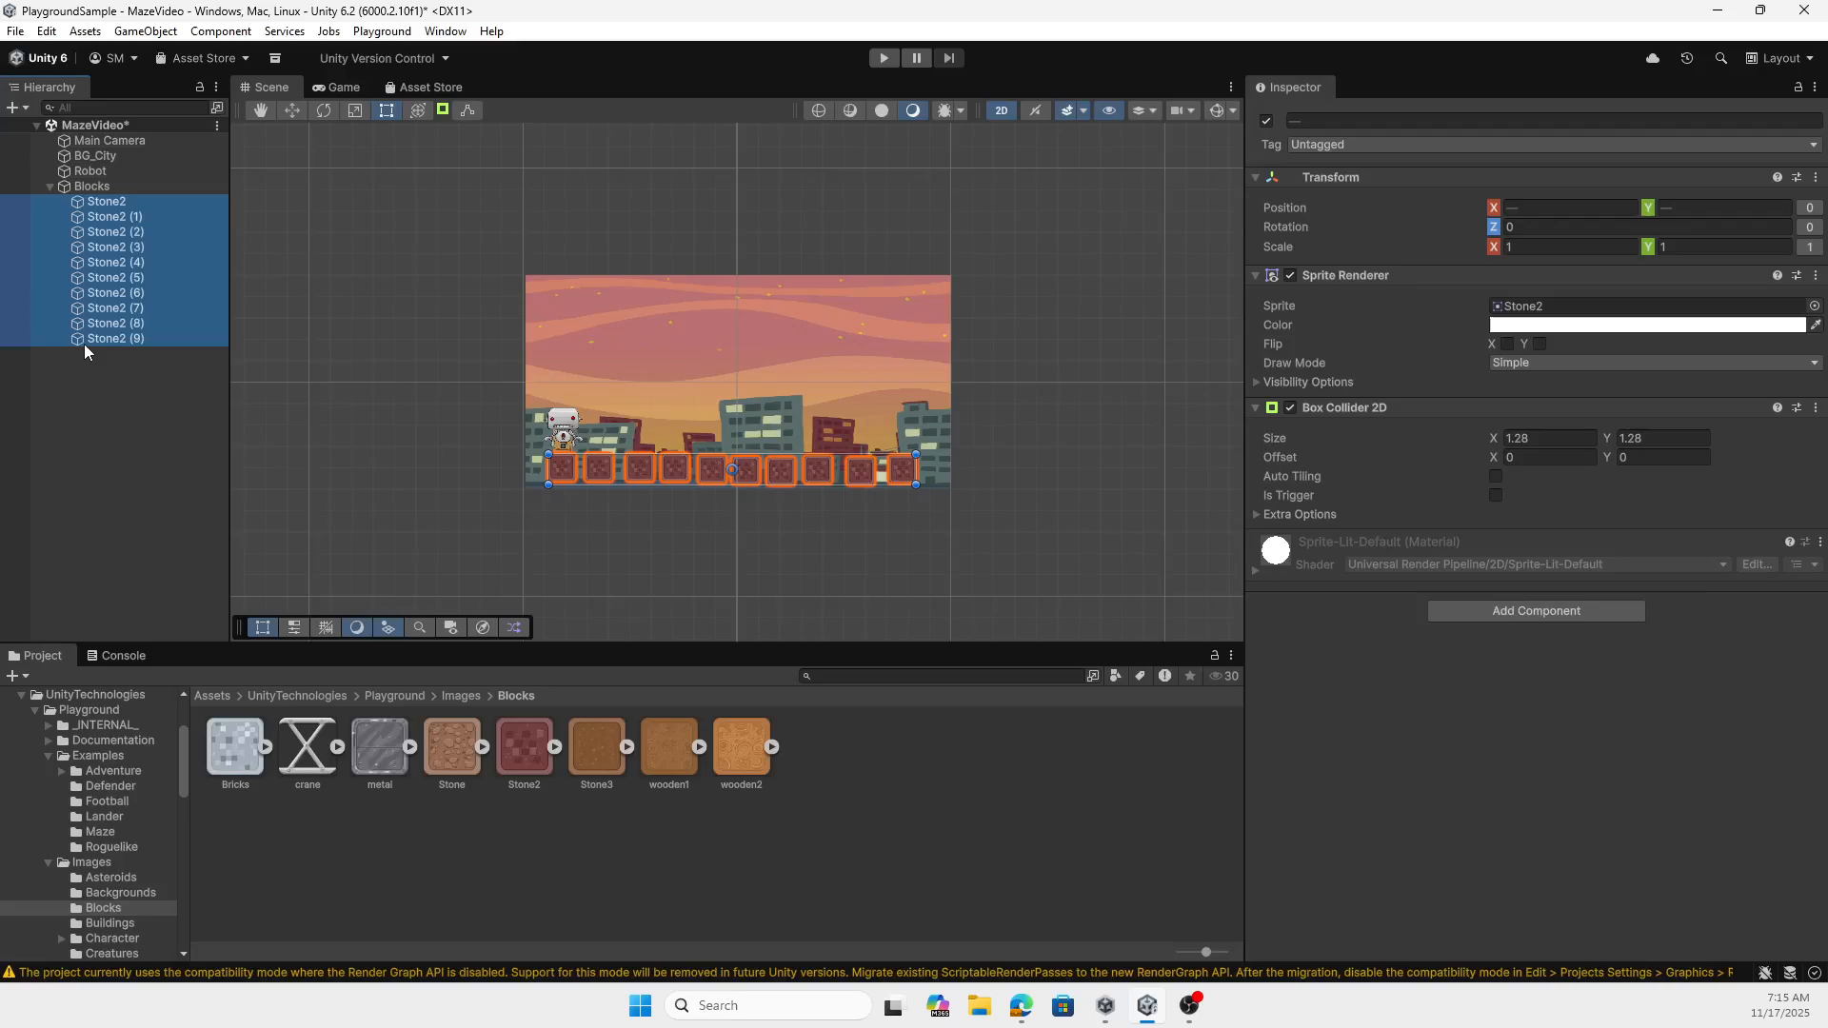
{"action": "left_click", "coordinate": [49, 187]}
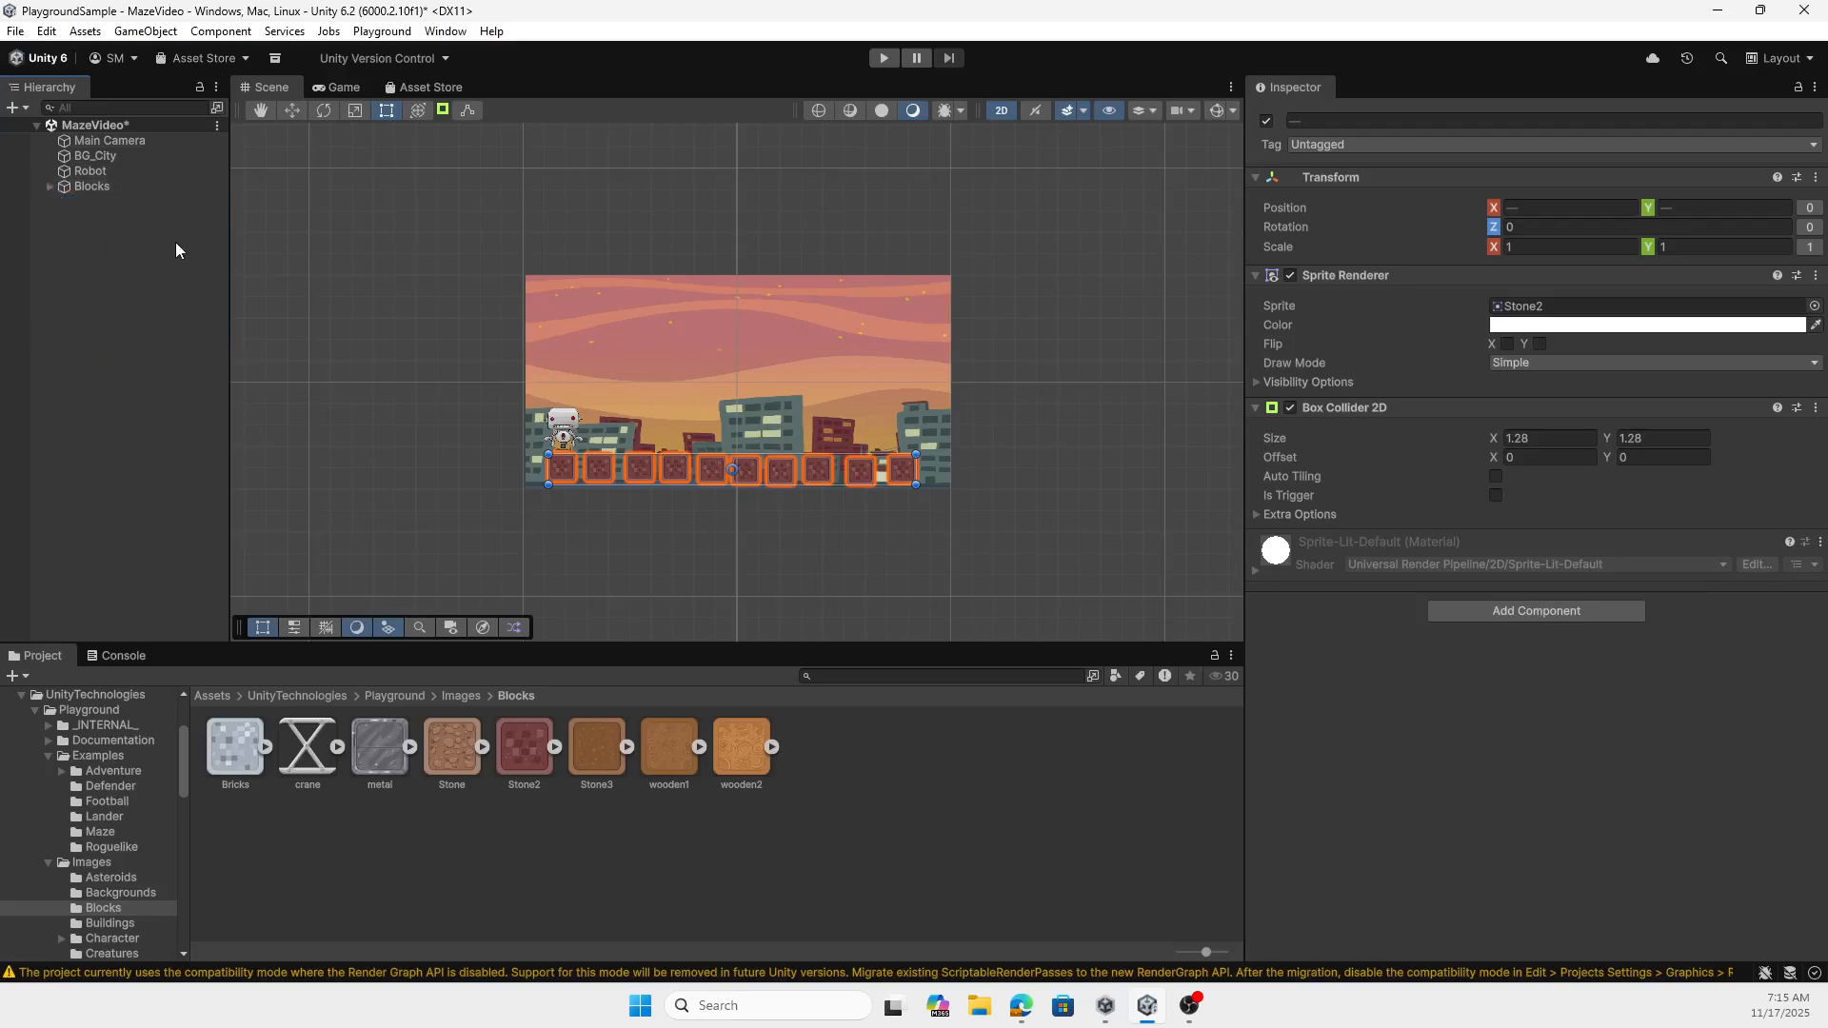
{"action": "left_click", "coordinate": [50, 187]}
{"action": "left_click", "coordinate": [84, 444]}
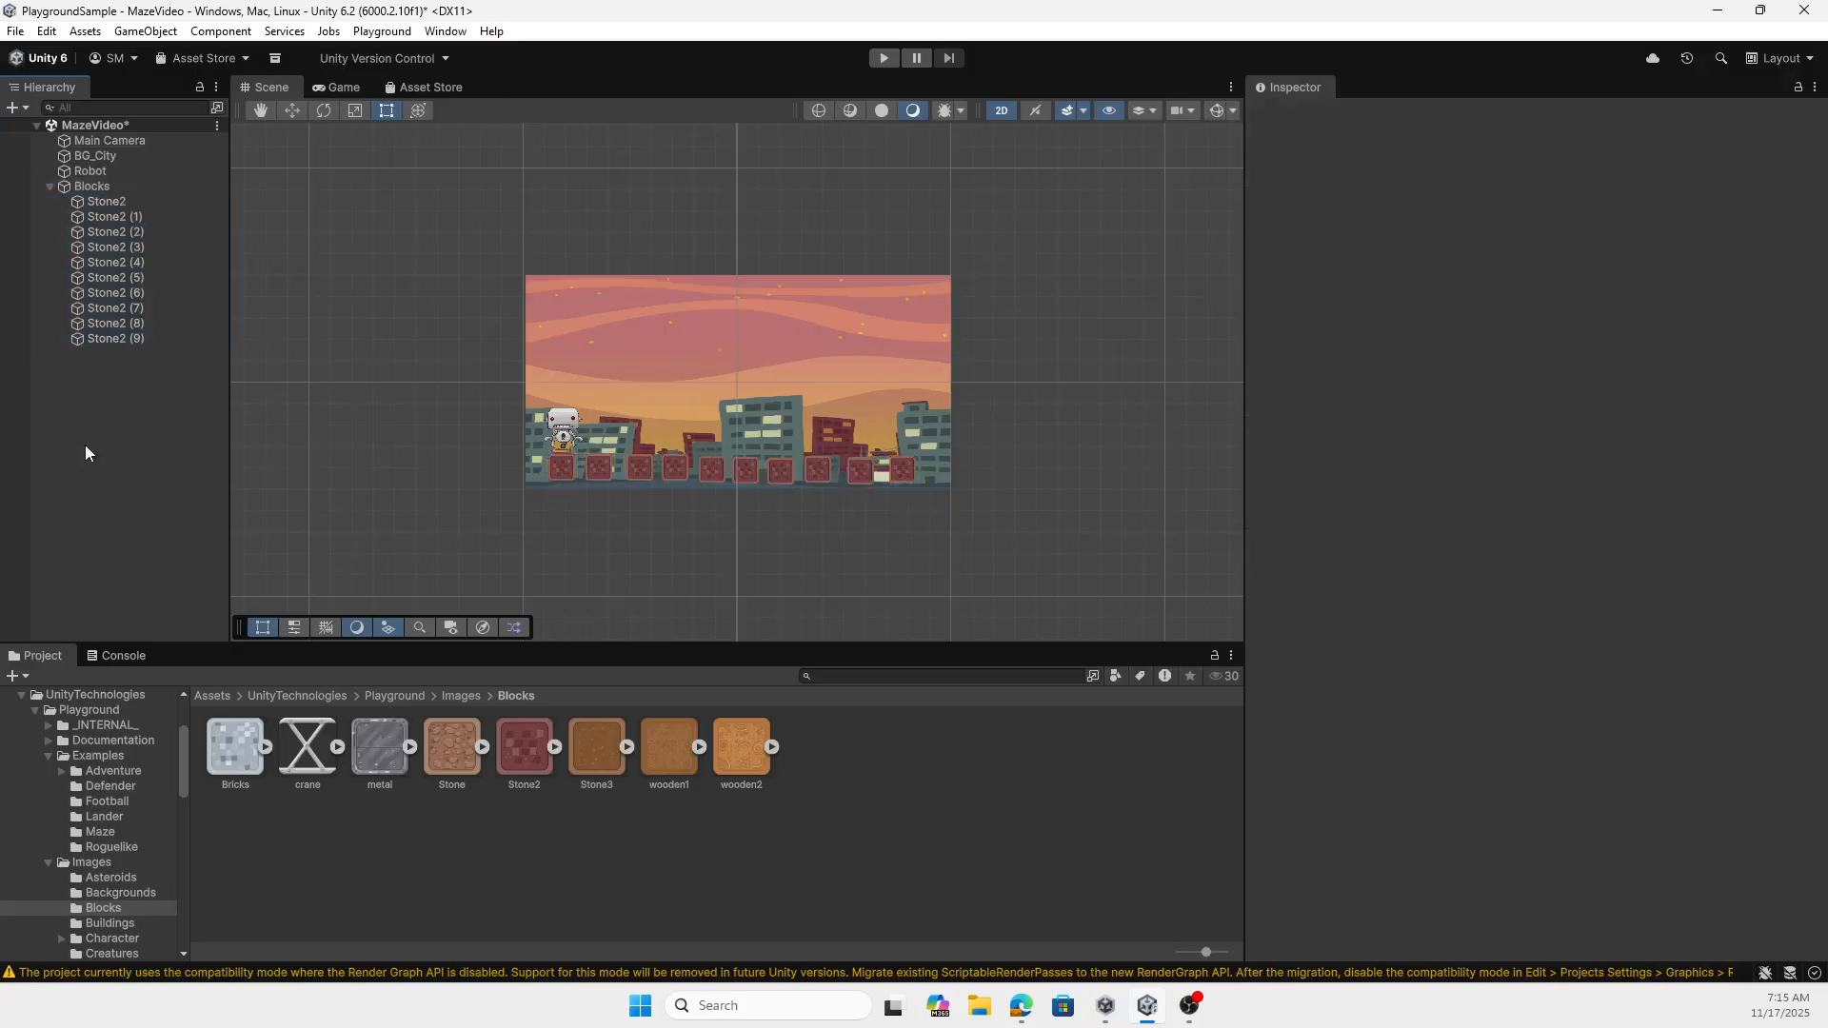
{"action": "left_click", "coordinate": [95, 201]}
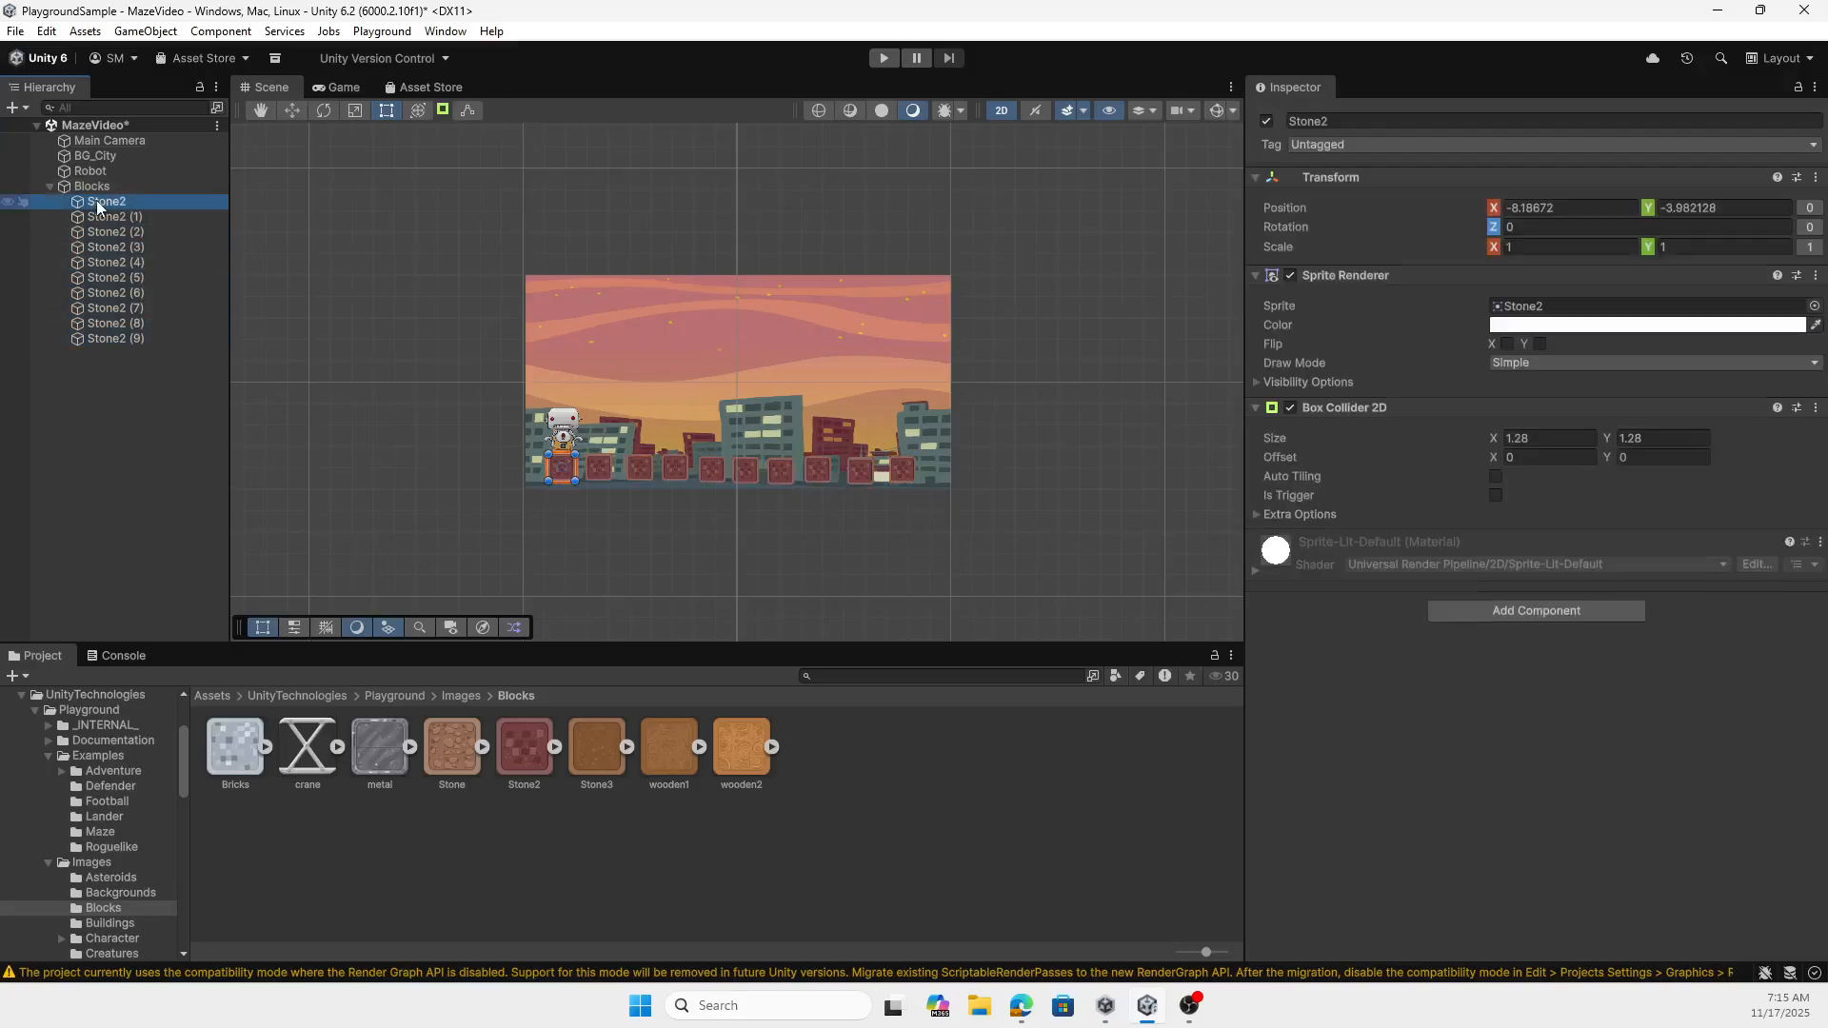
{"action": "left_click", "coordinate": [49, 186]}
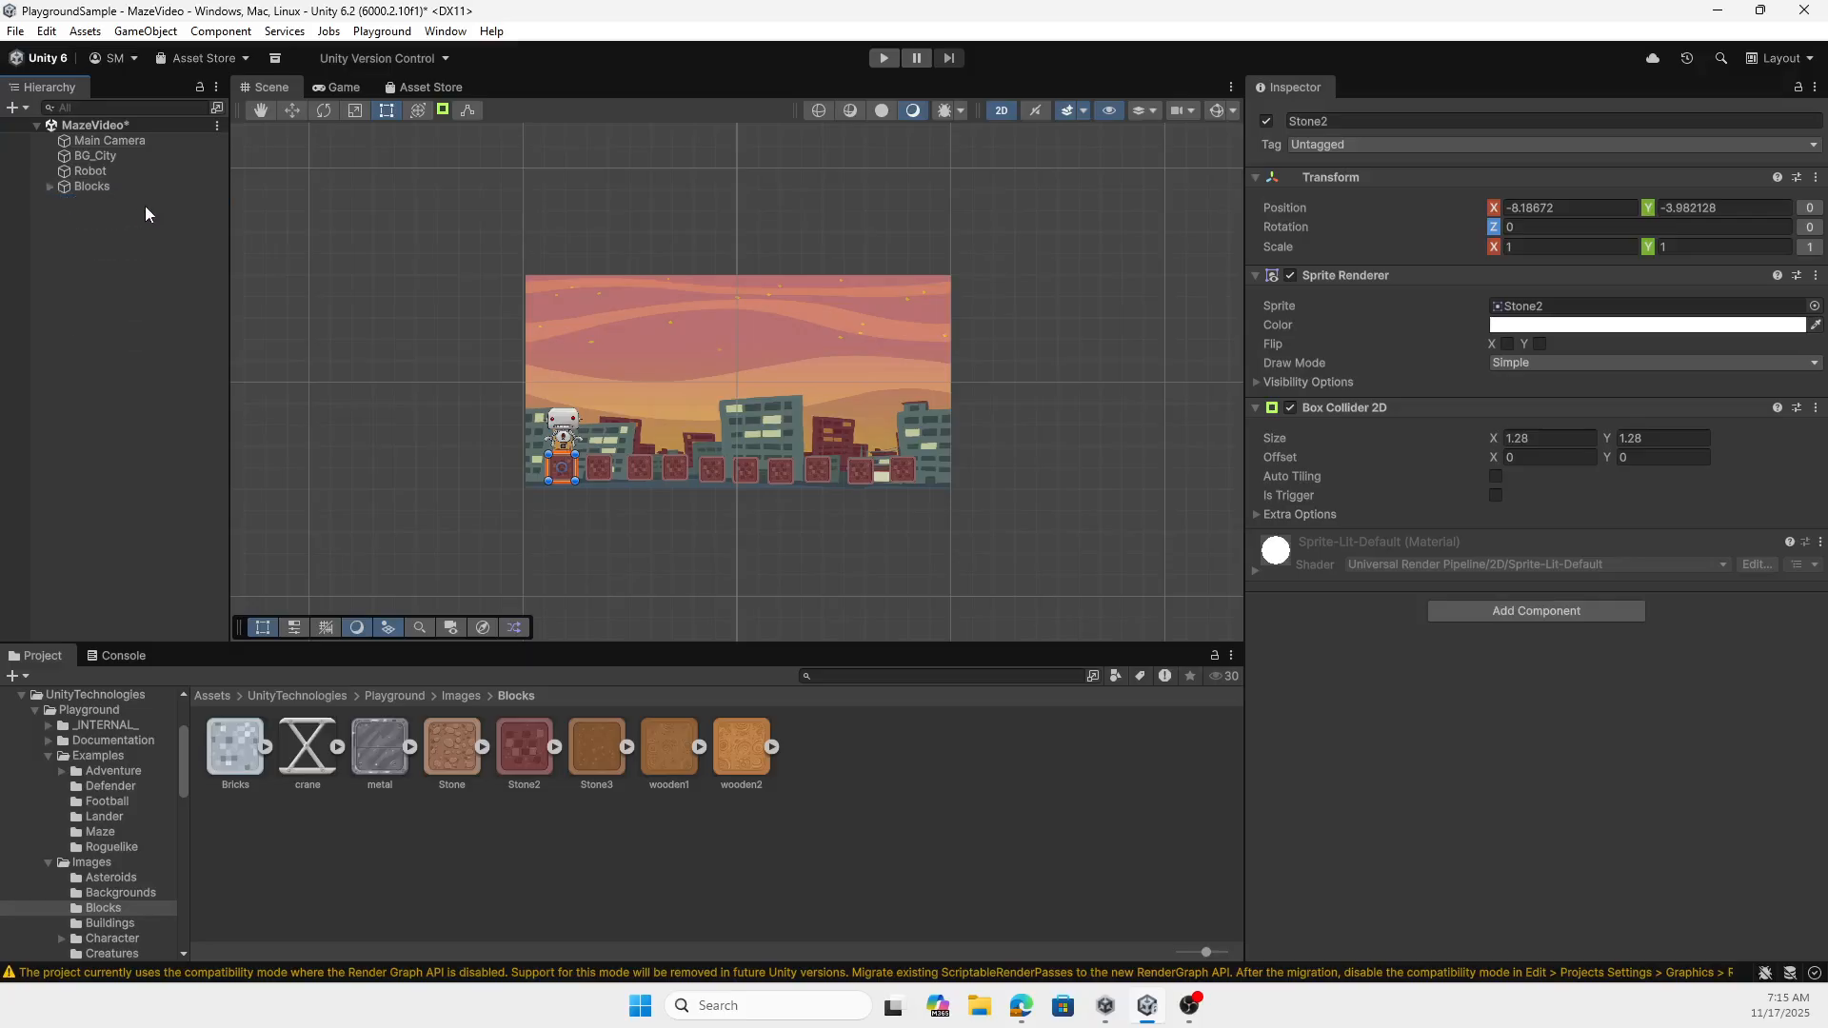
- Nudge the robot to about X -8.3 and place the FlagRed sprite from GameElements above the last block, about X 7.56, Y -2.56
{"action": "mouse_move", "coordinate": [562, 428]}
{"action": "left_mouse_down"}
{"action": "mouse_move", "coordinate": [563, 411]}
{"action": "mouse_move", "coordinate": [560, 430]}
{"action": "left_mouse_up"}
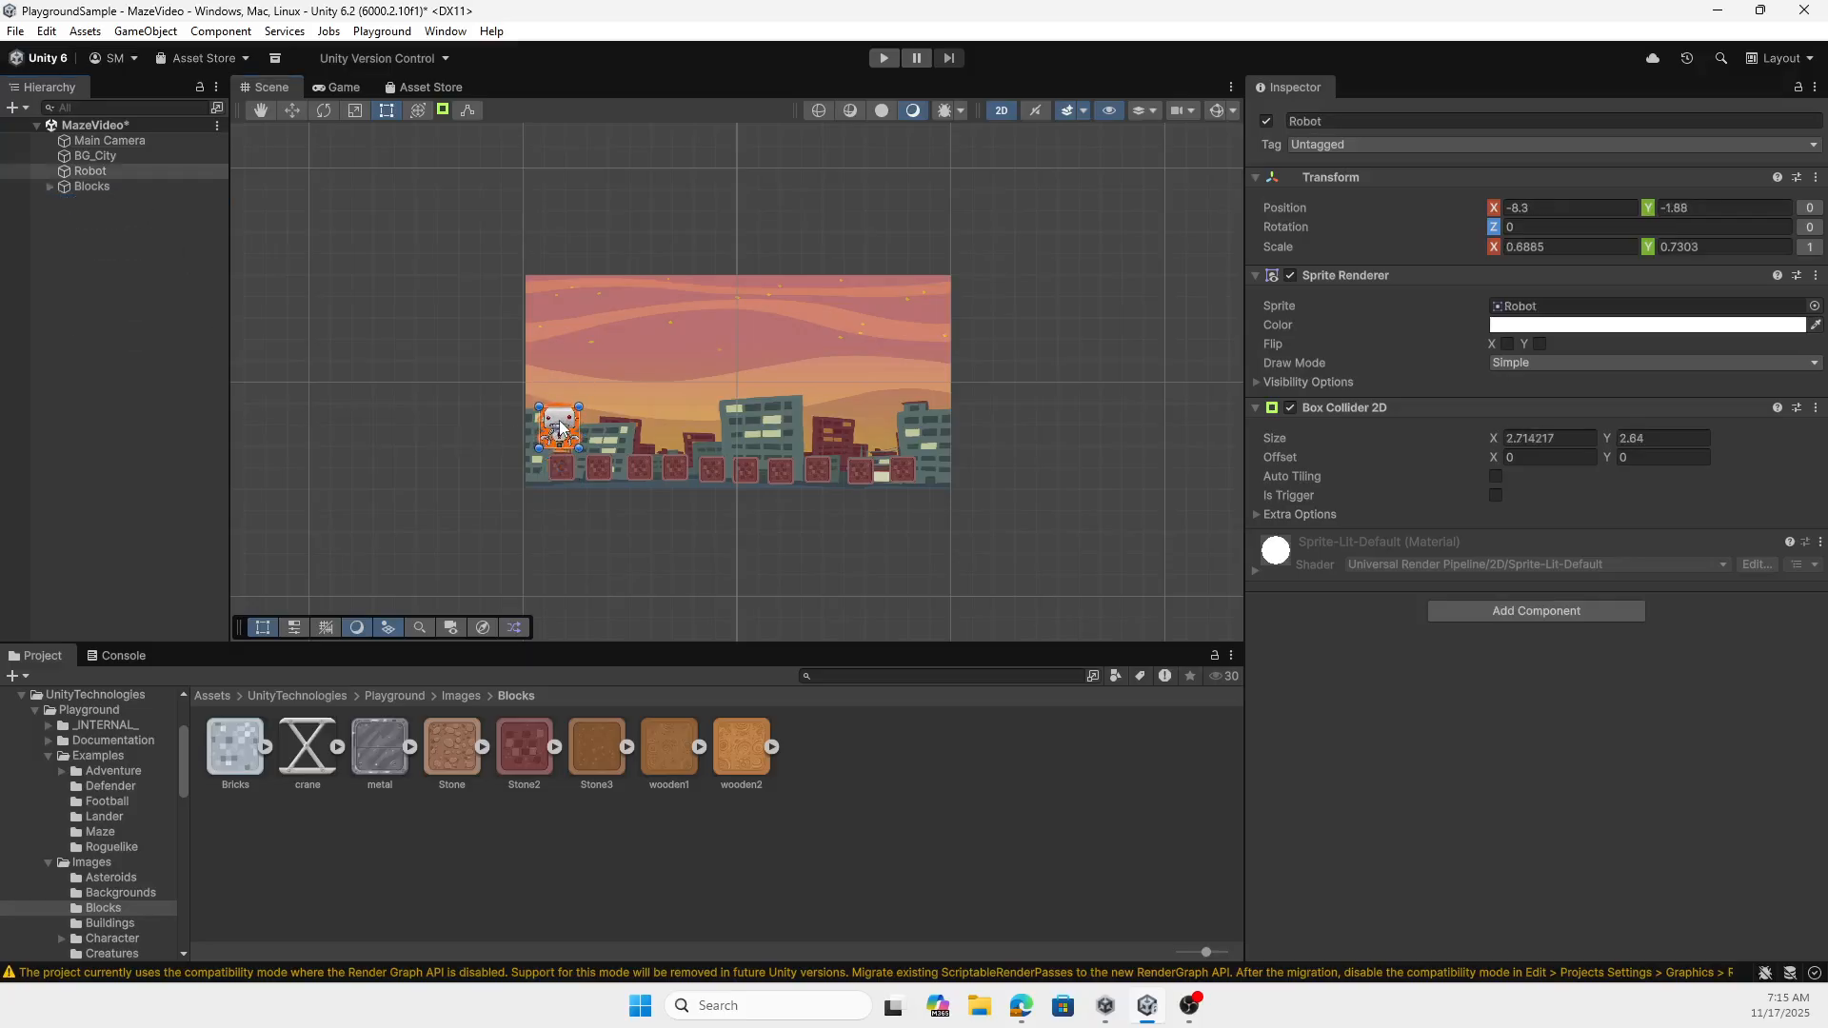
{"action": "left_click", "coordinate": [461, 695]}
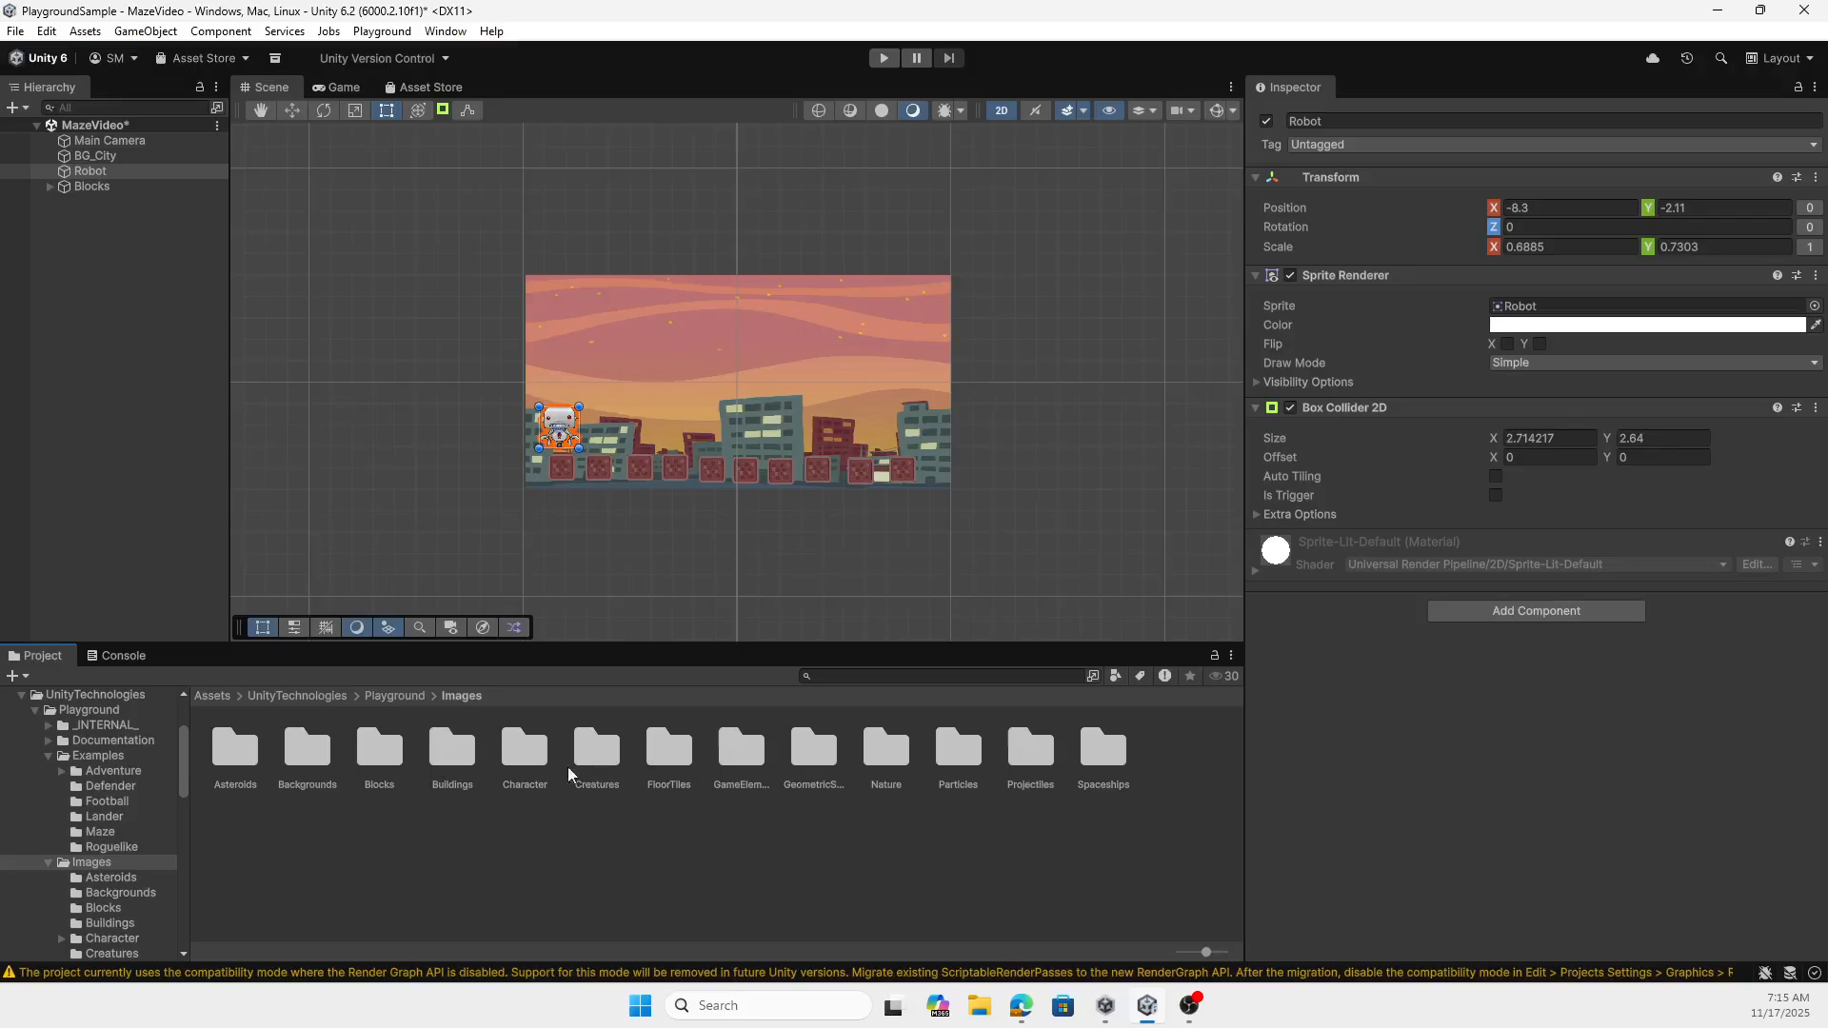
{"action": "double_click", "coordinate": [741, 753]}
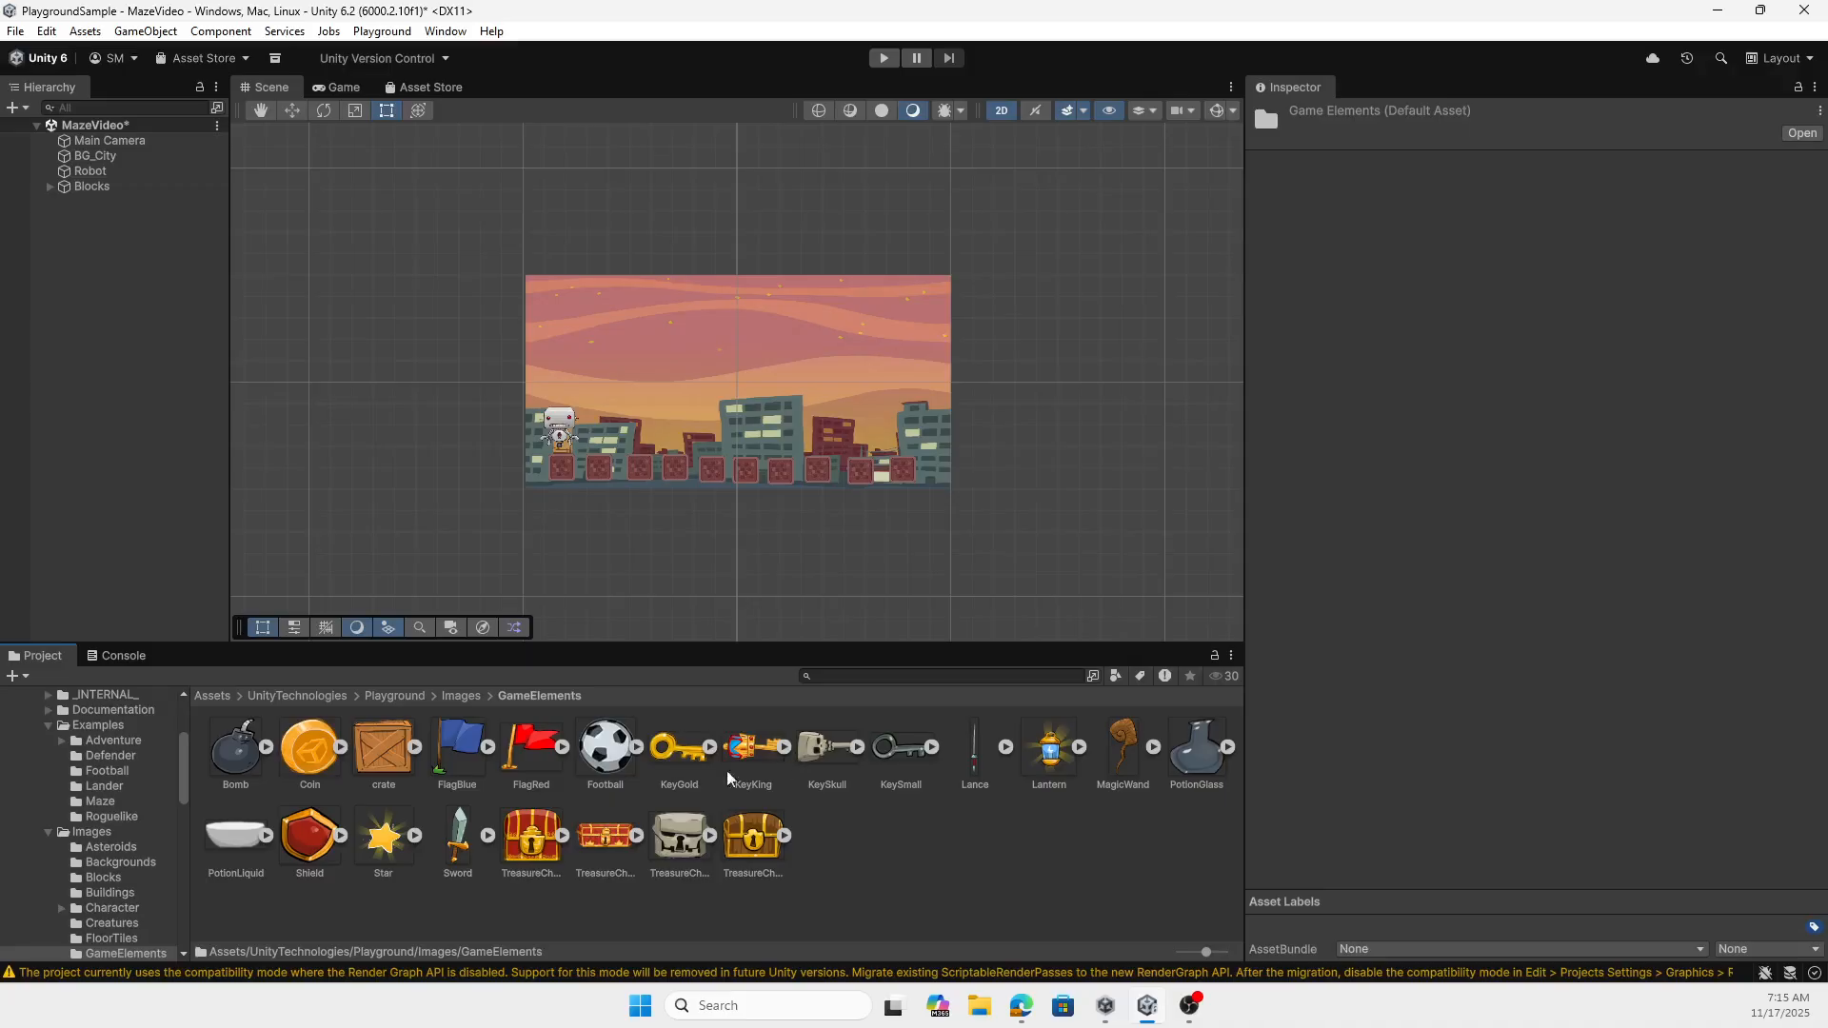
{"action": "left_click_drag", "start_coordinate": [533, 754], "coordinate": [899, 444]}
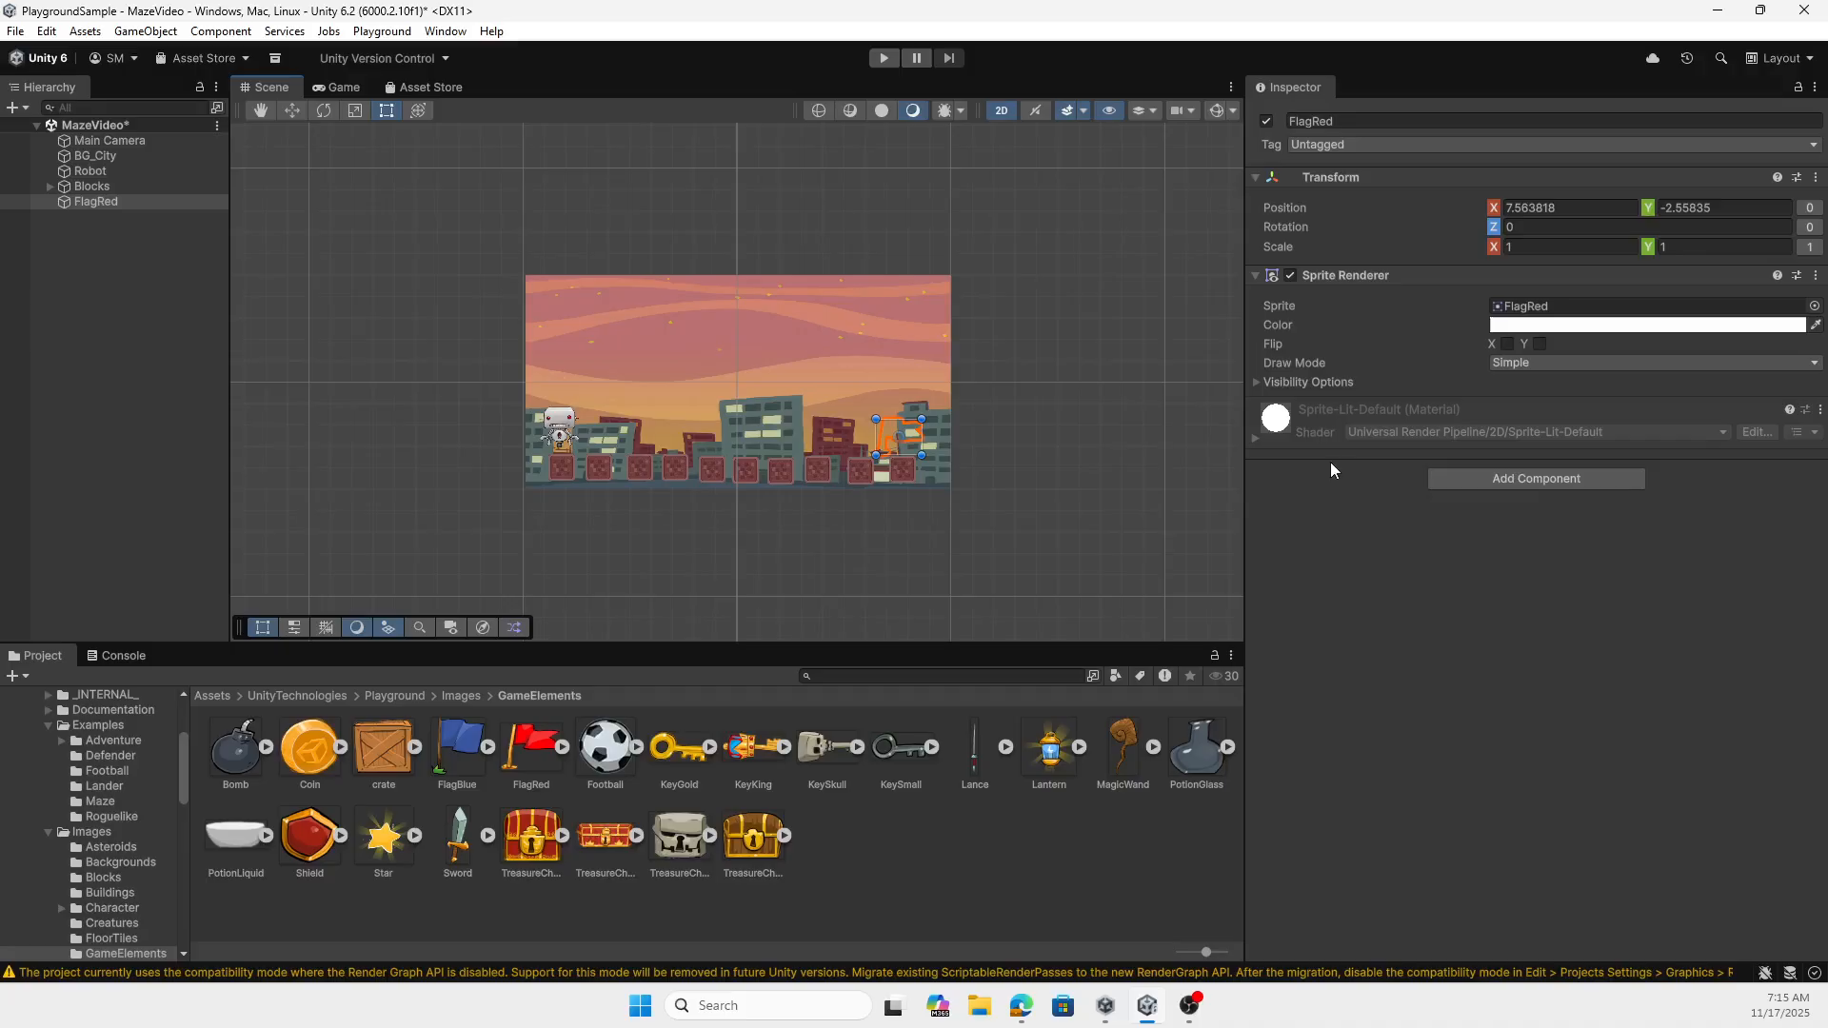
- Set the red flag's Order in Layer to 1 and add a Box Collider 2D to it
{"action": "left_click", "coordinate": [1259, 381]}
{"action": "left_click", "coordinate": [1491, 420]}
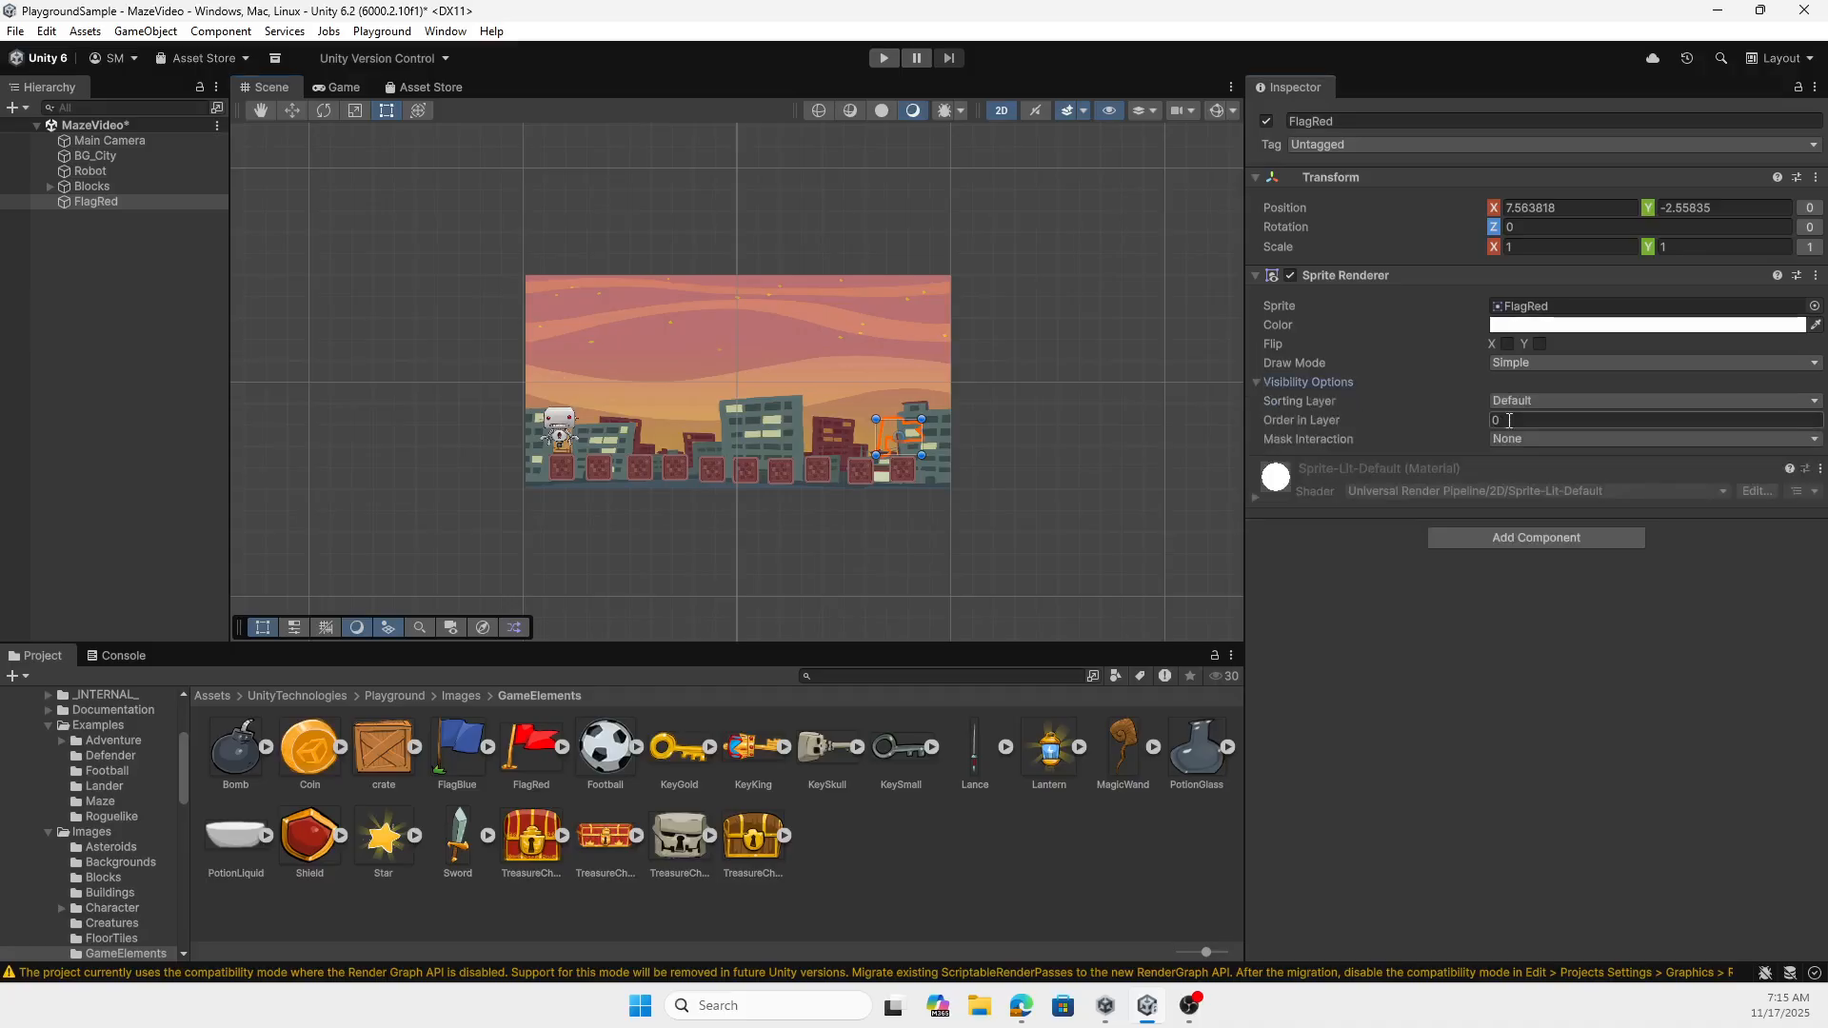
{"action": "type", "text": "1"}
{"action": "left_click", "coordinate": [1497, 533]}
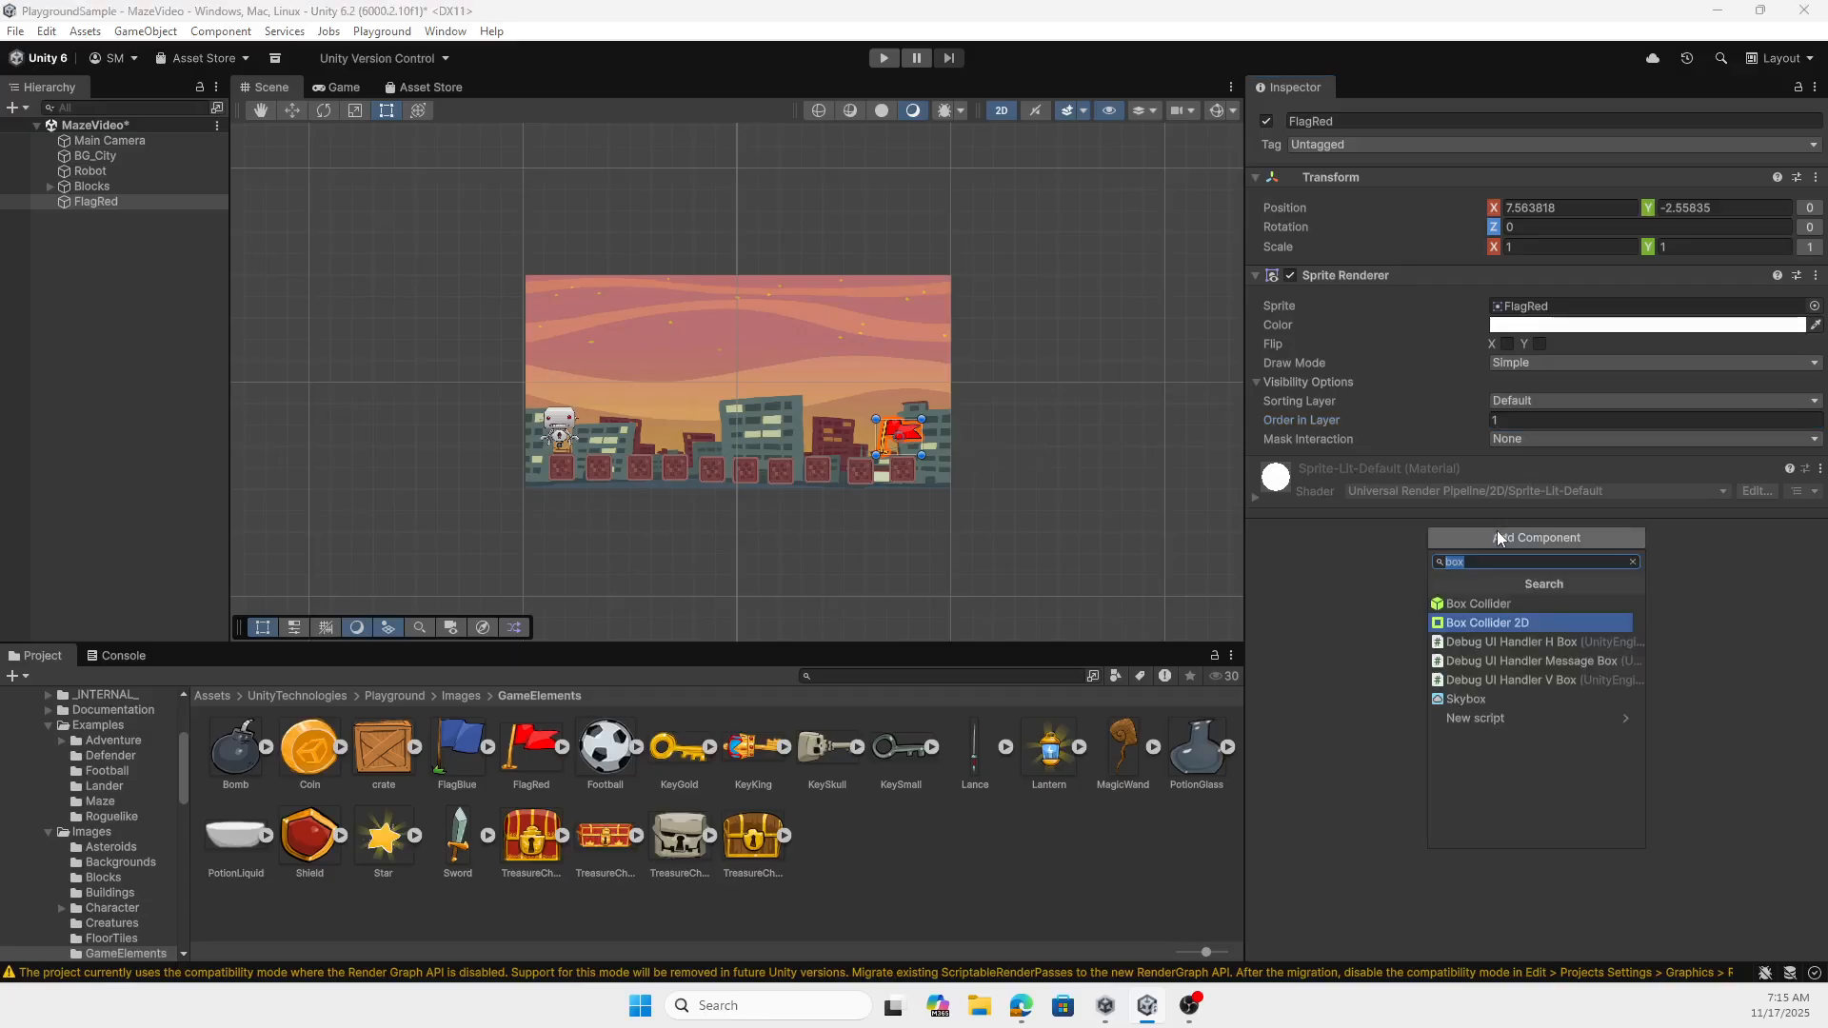
{"action": "left_click", "coordinate": [1494, 623]}
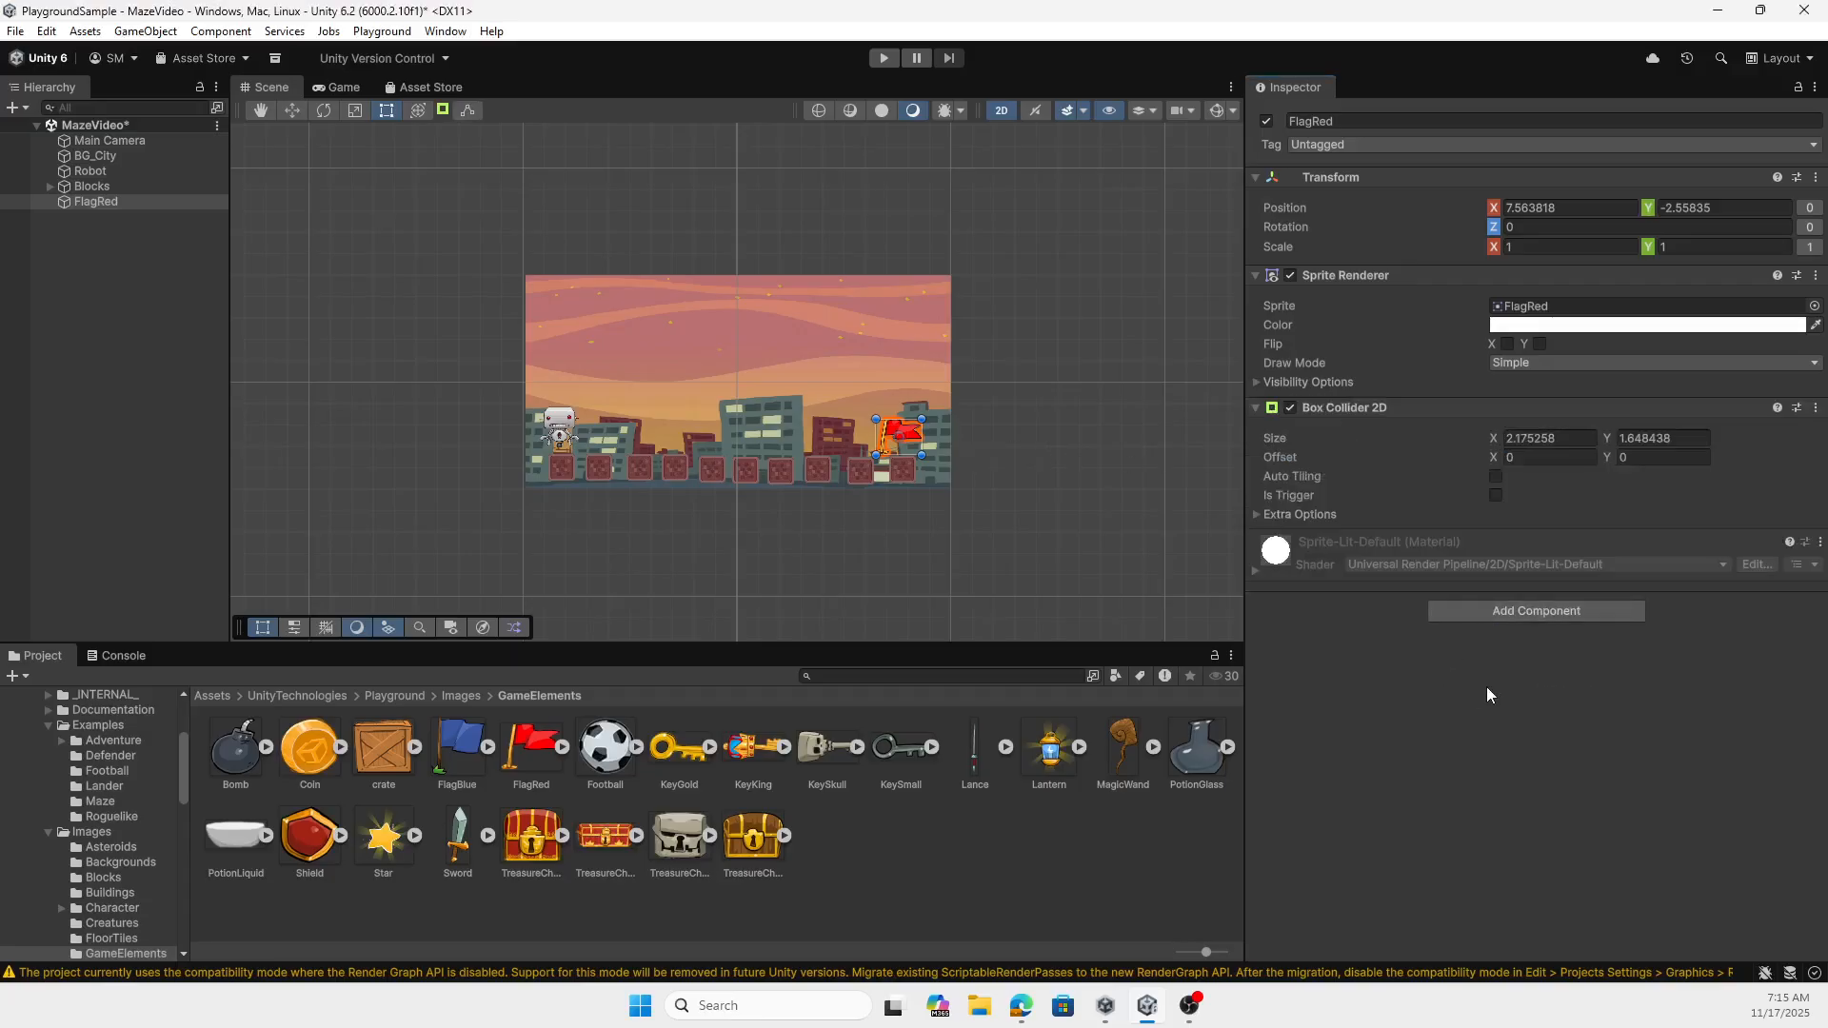
- Reposition the robot above the first block at about X -8.12, Y -2.07
{"action": "left_click", "coordinate": [568, 425]}
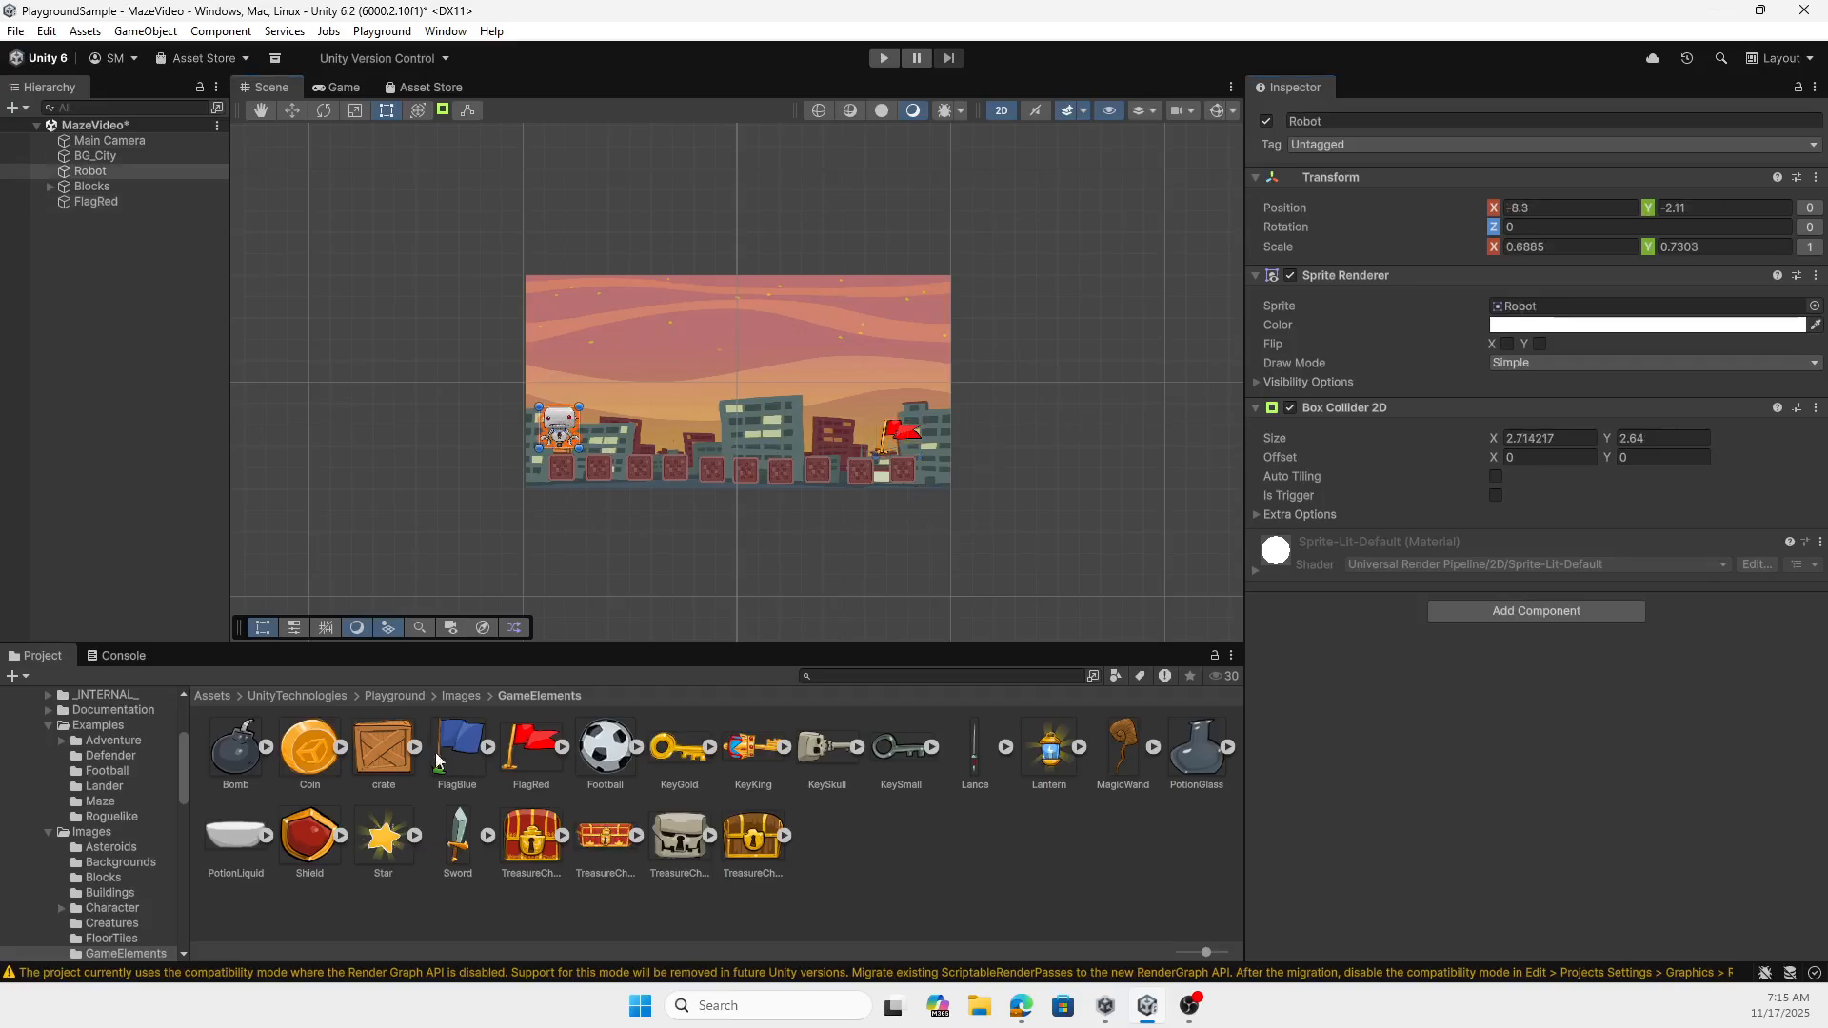
{"action": "left_click", "coordinate": [463, 696]}
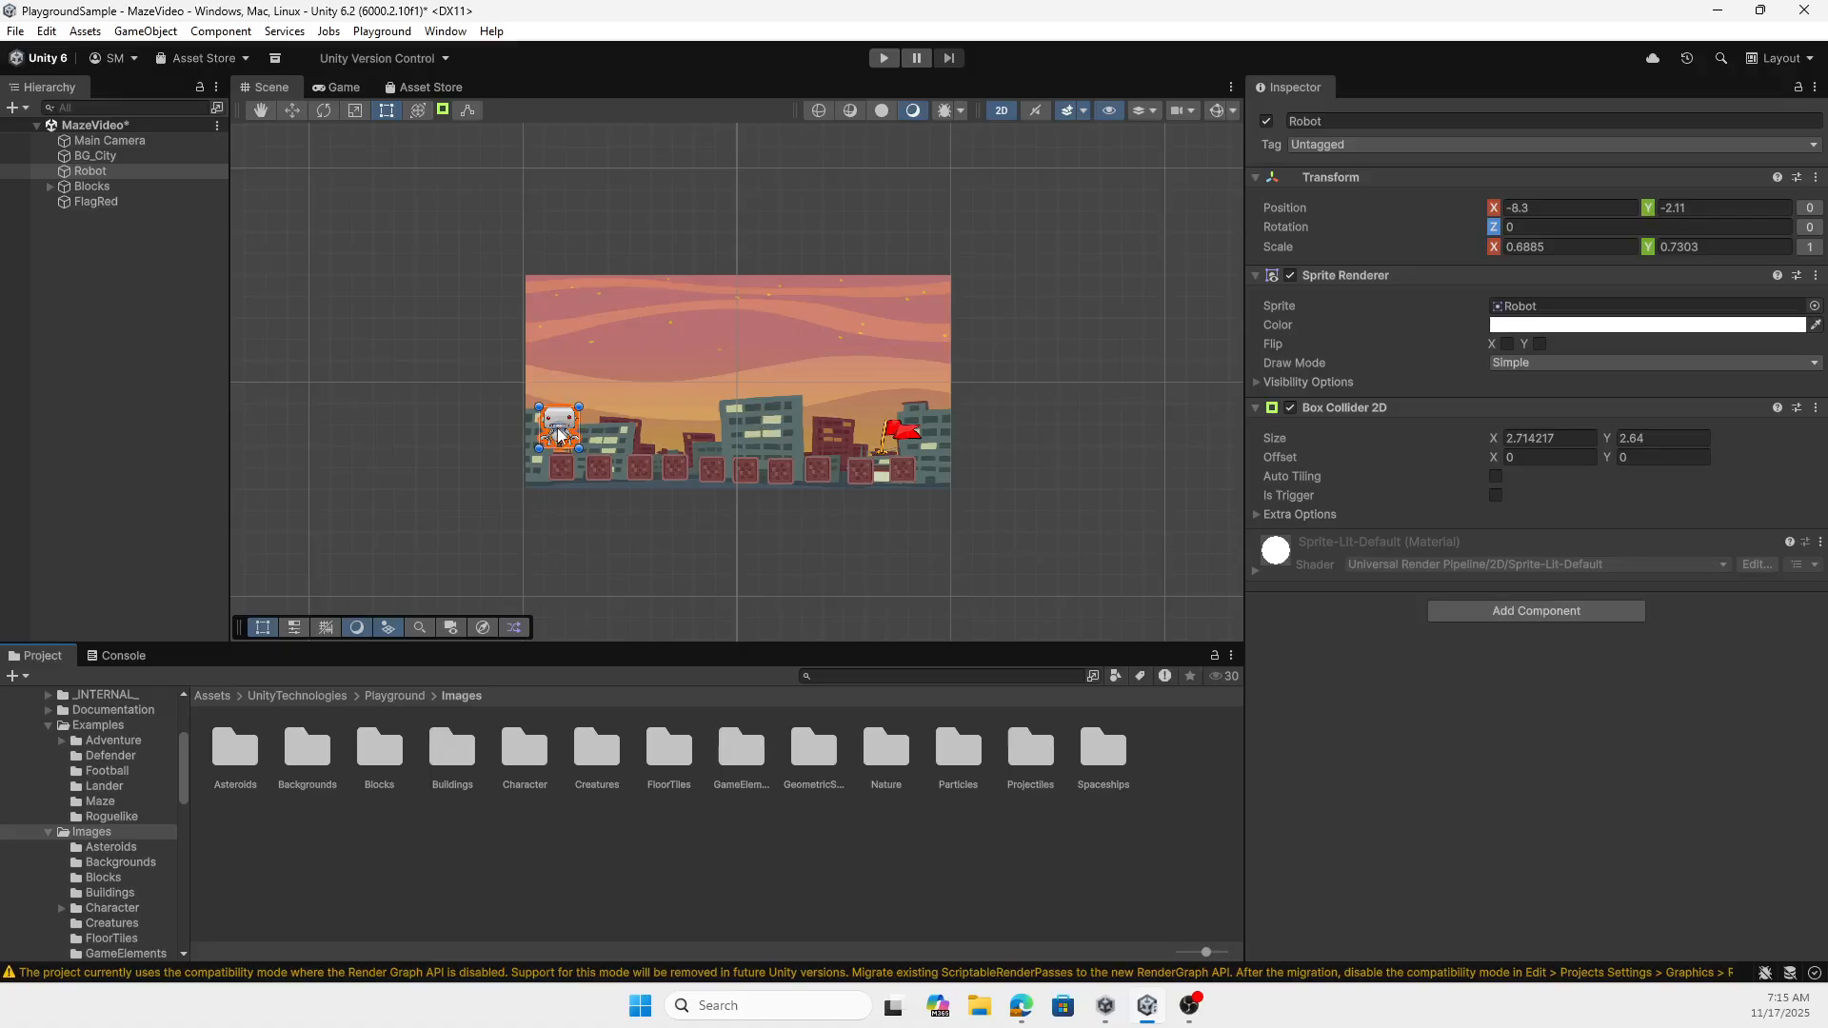
{"action": "left_click_drag", "start_coordinate": [560, 436], "coordinate": [581, 440]}
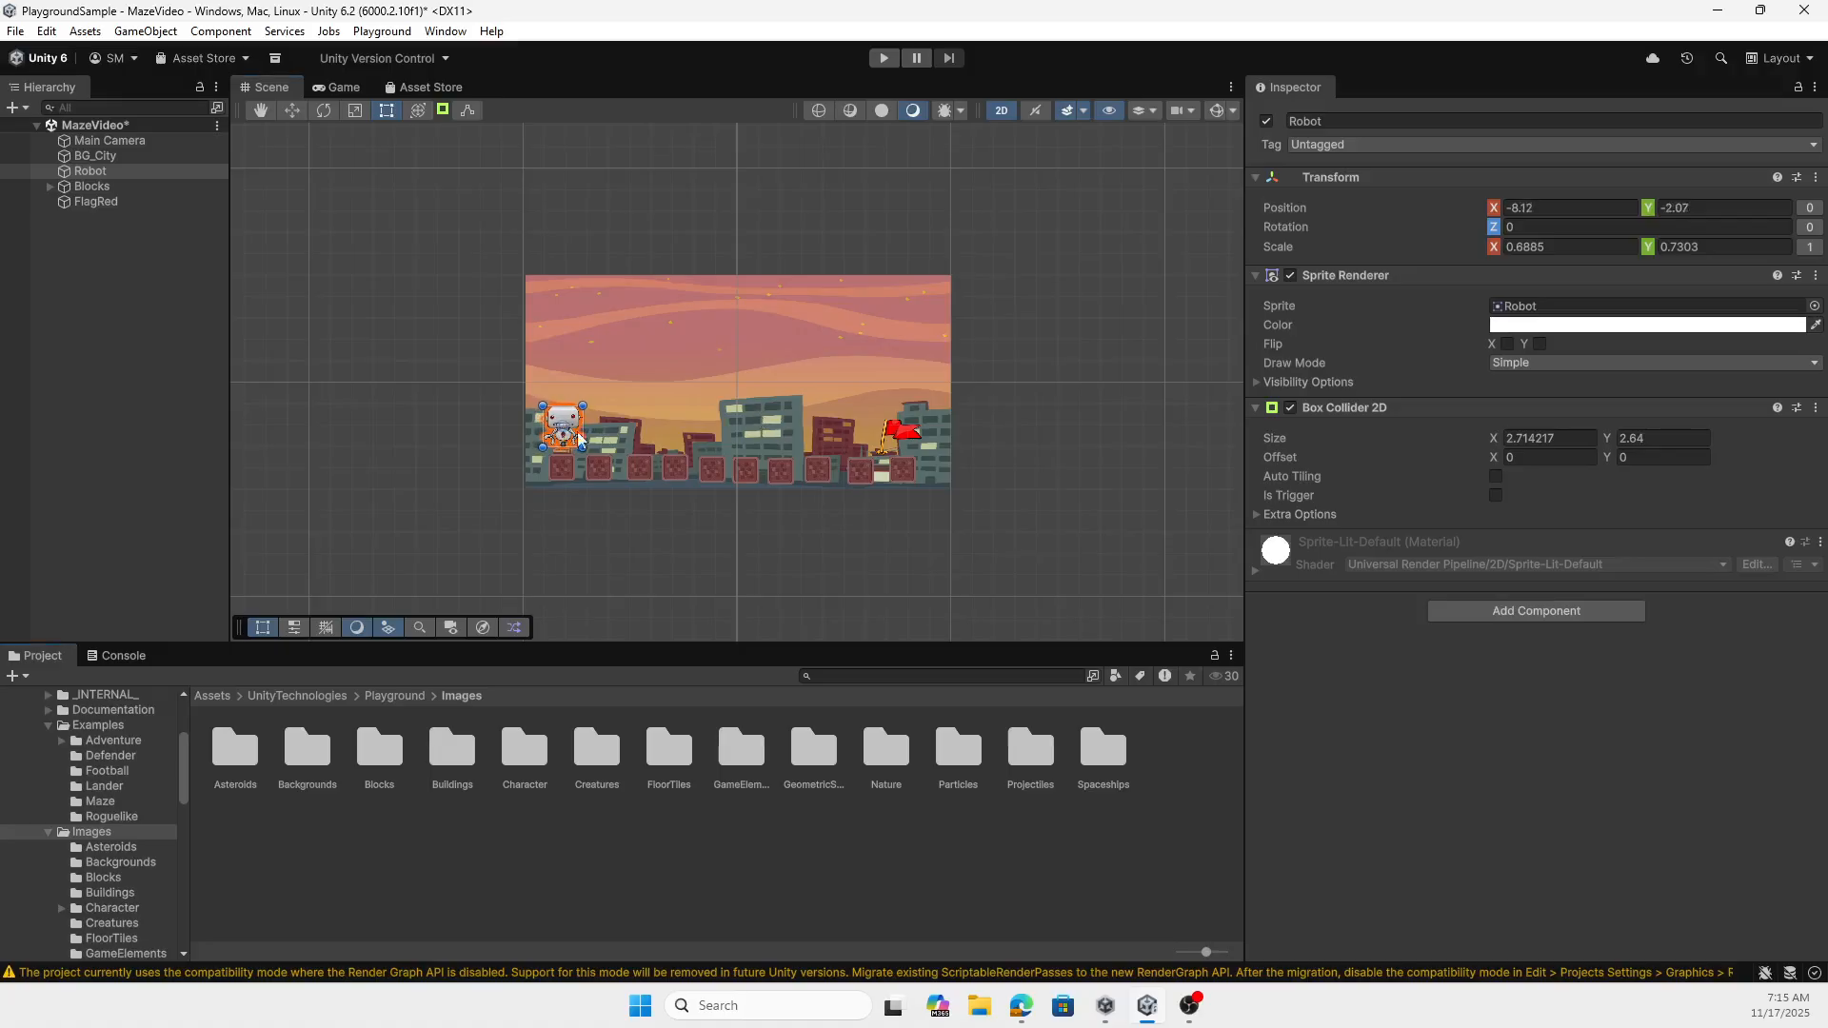
- Attach the Move script from the Playground Scripts Movement folder to the Robot object
{"action": "left_click", "coordinate": [409, 696]}
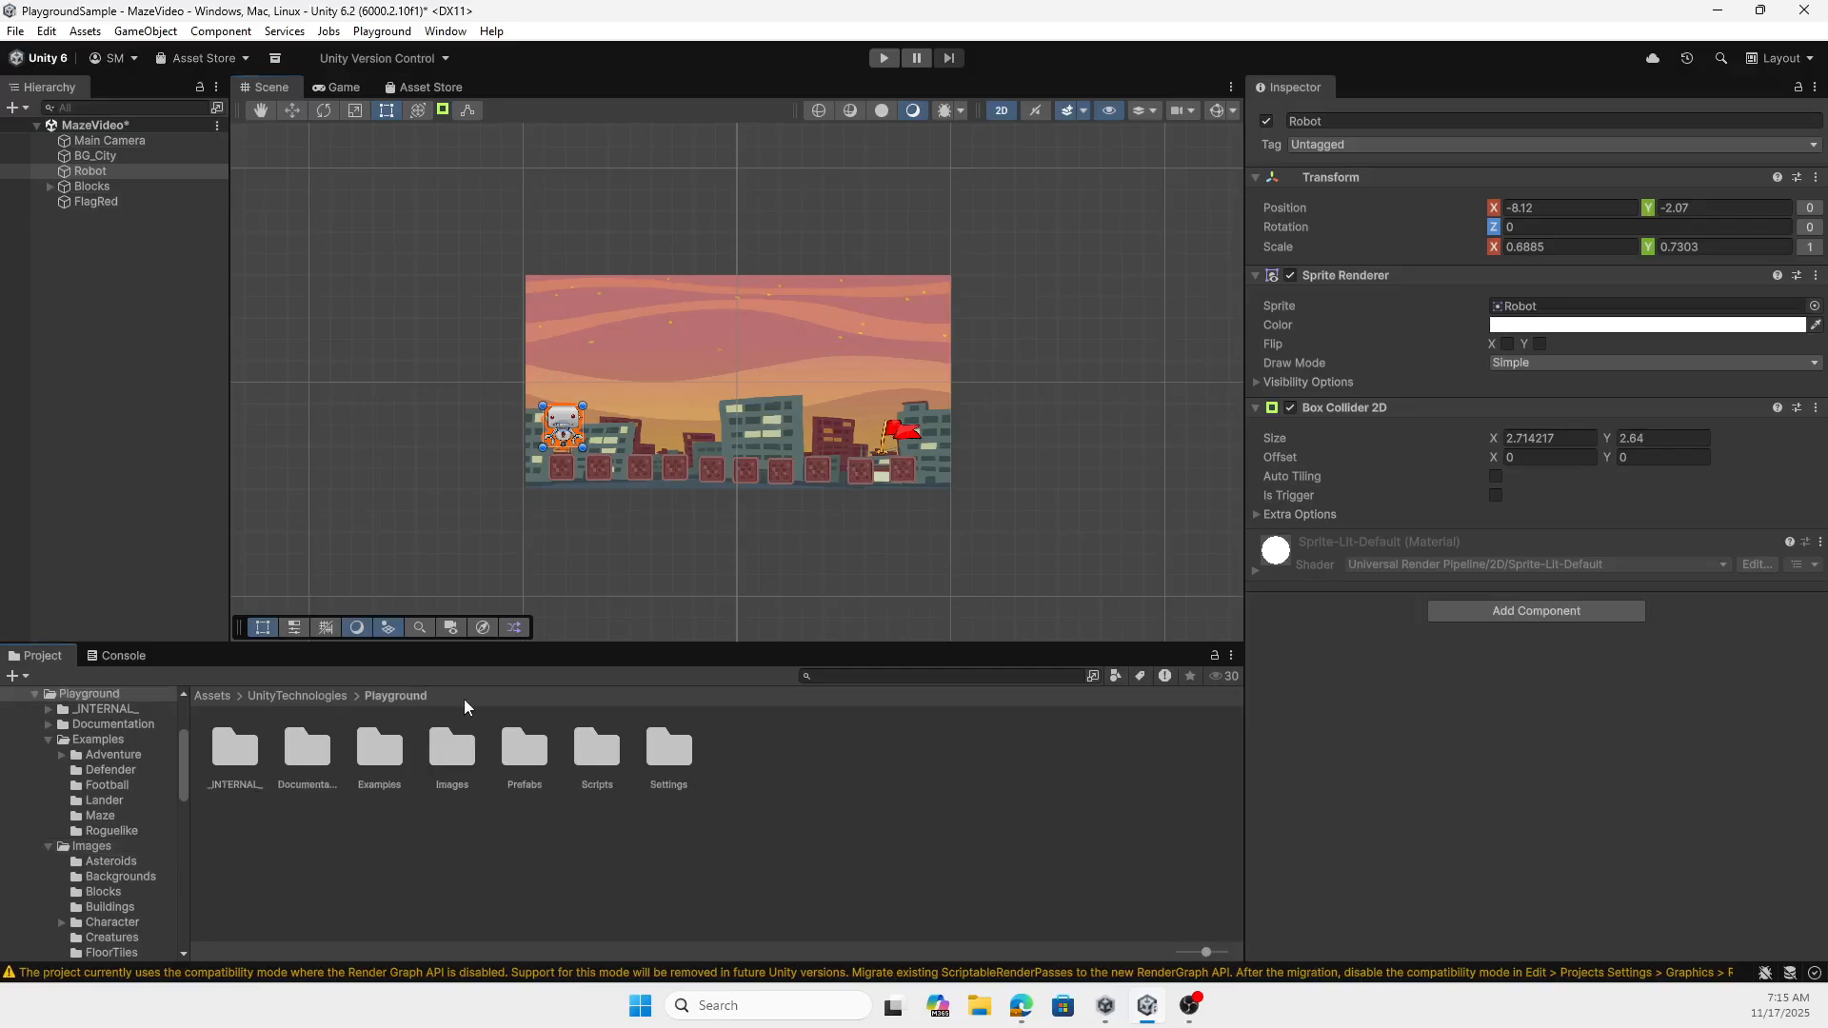
{"action": "double_click", "coordinate": [584, 762]}
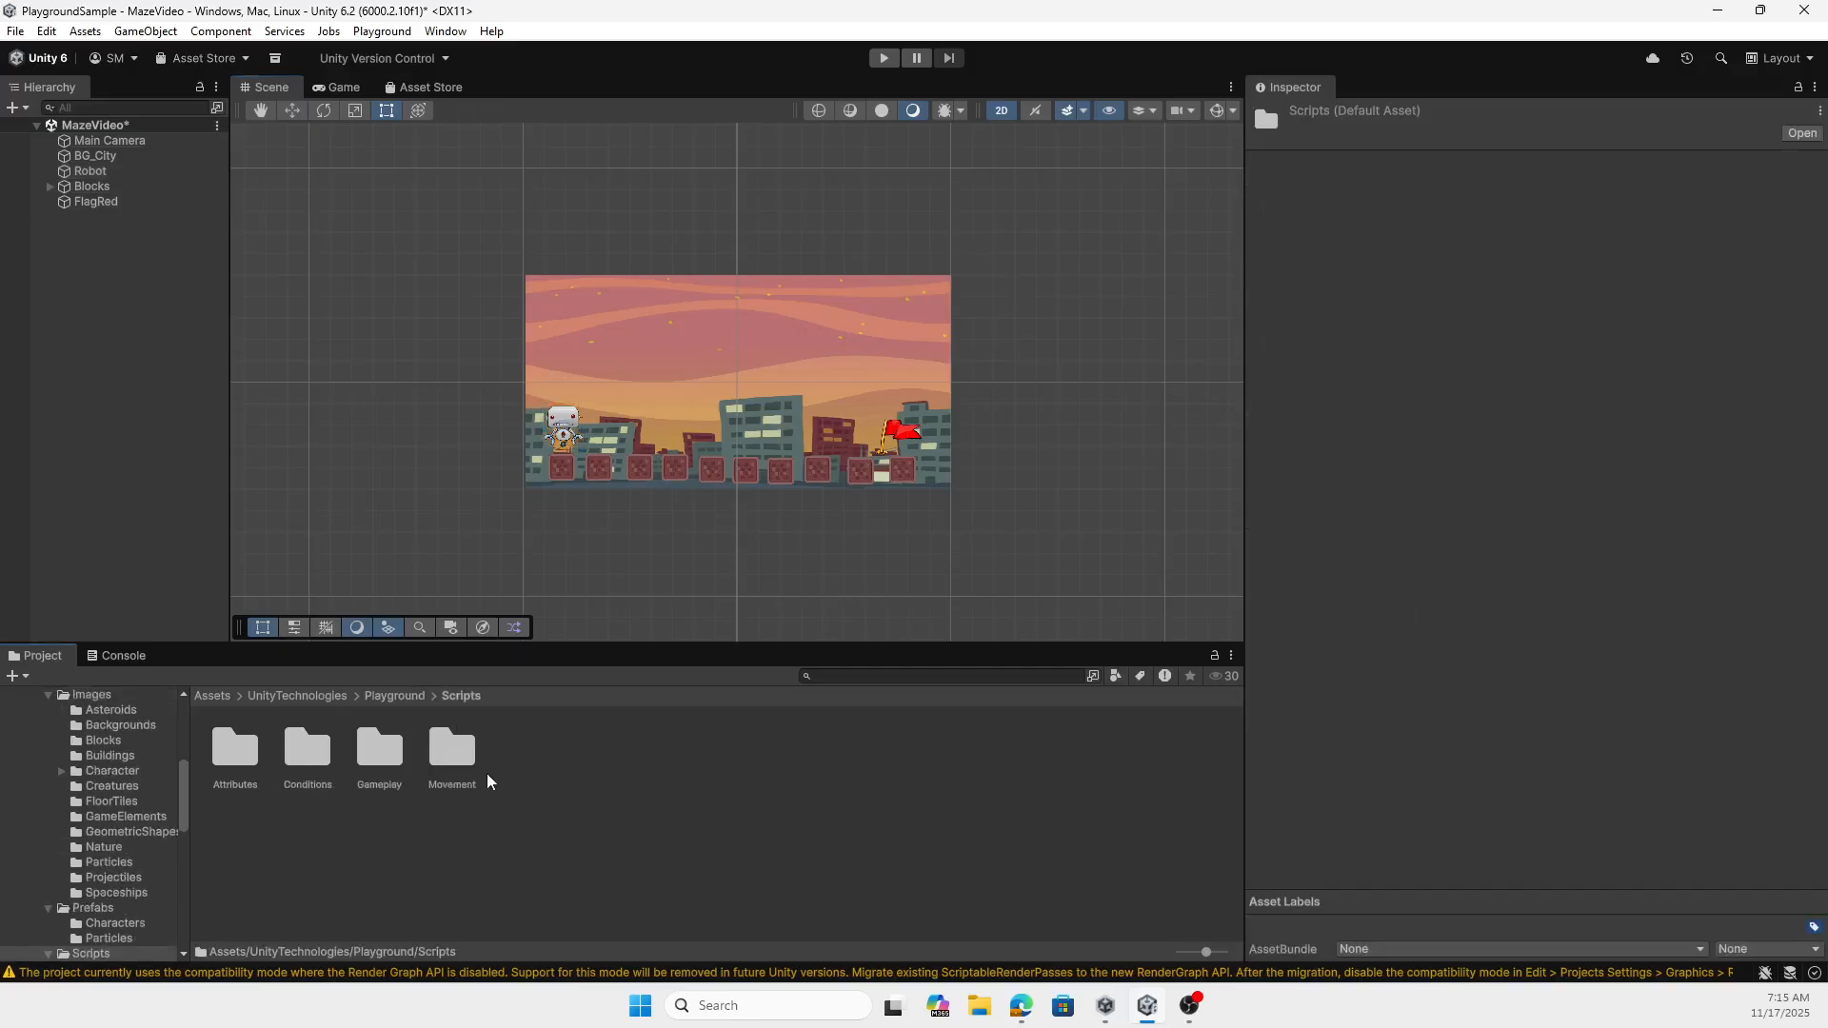
{"action": "double_click", "coordinate": [451, 748]}
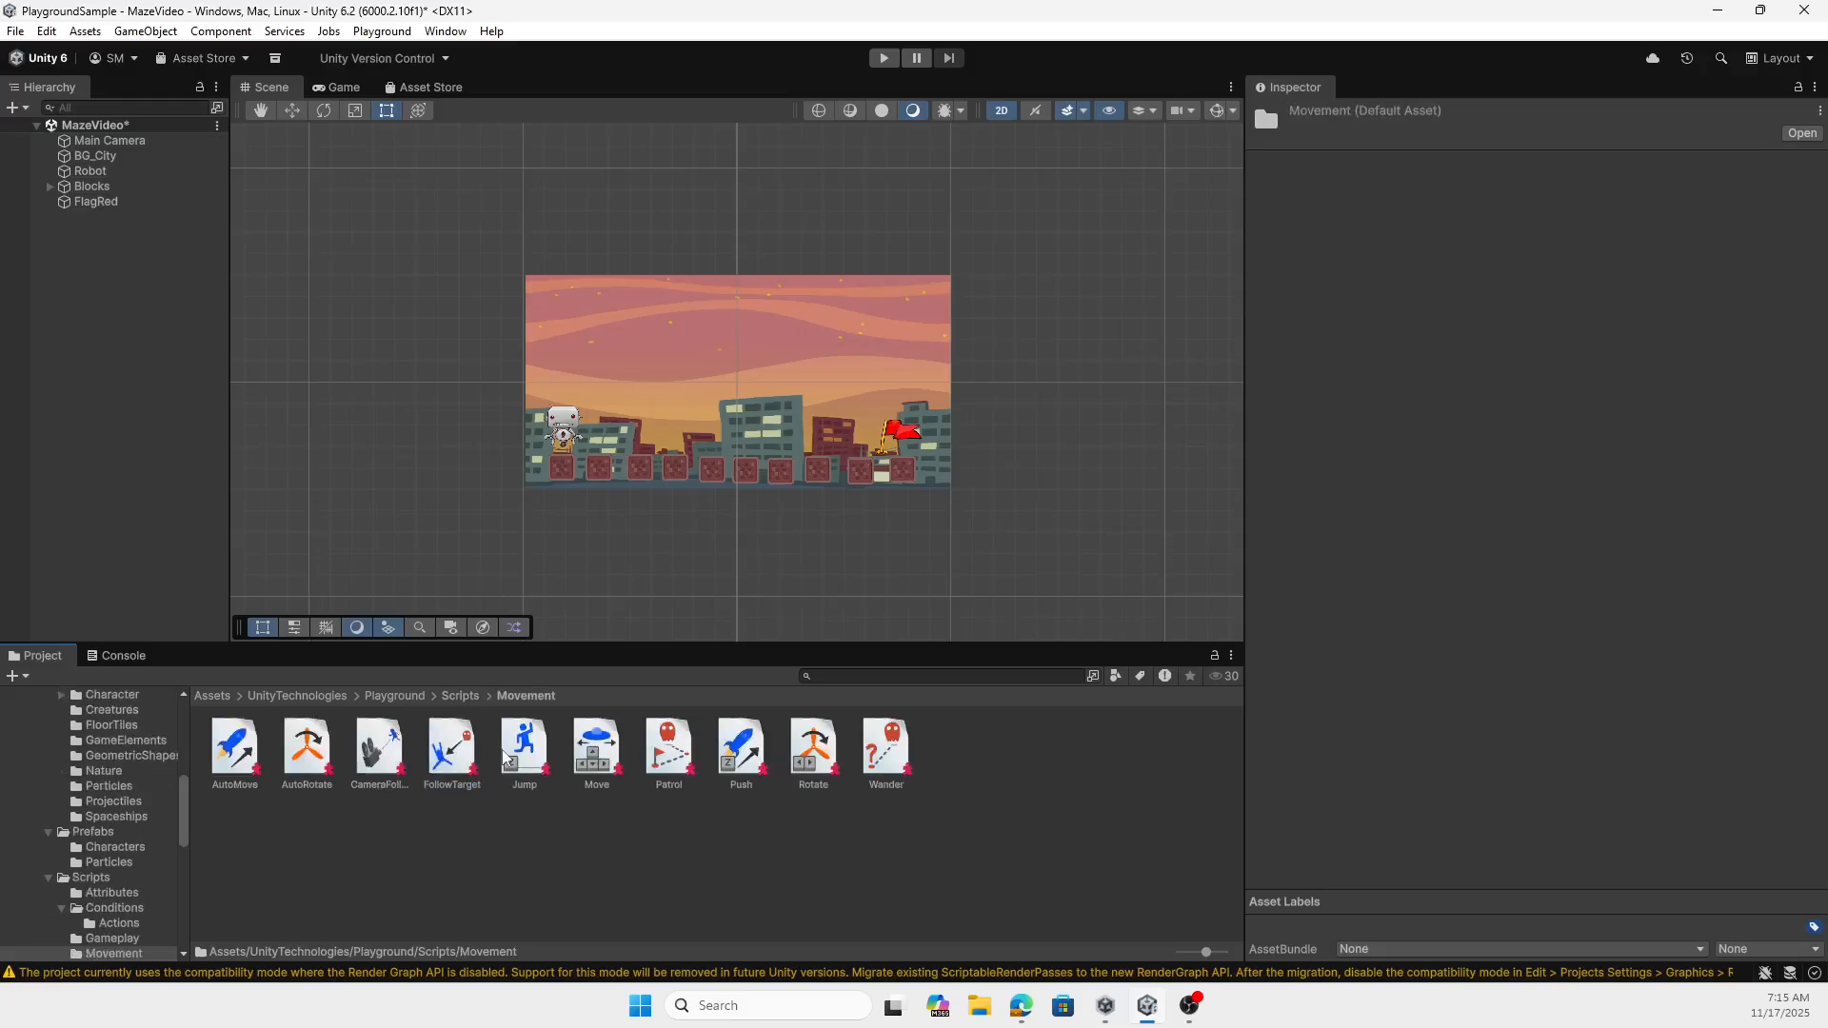
{"action": "left_click", "coordinate": [600, 757]}
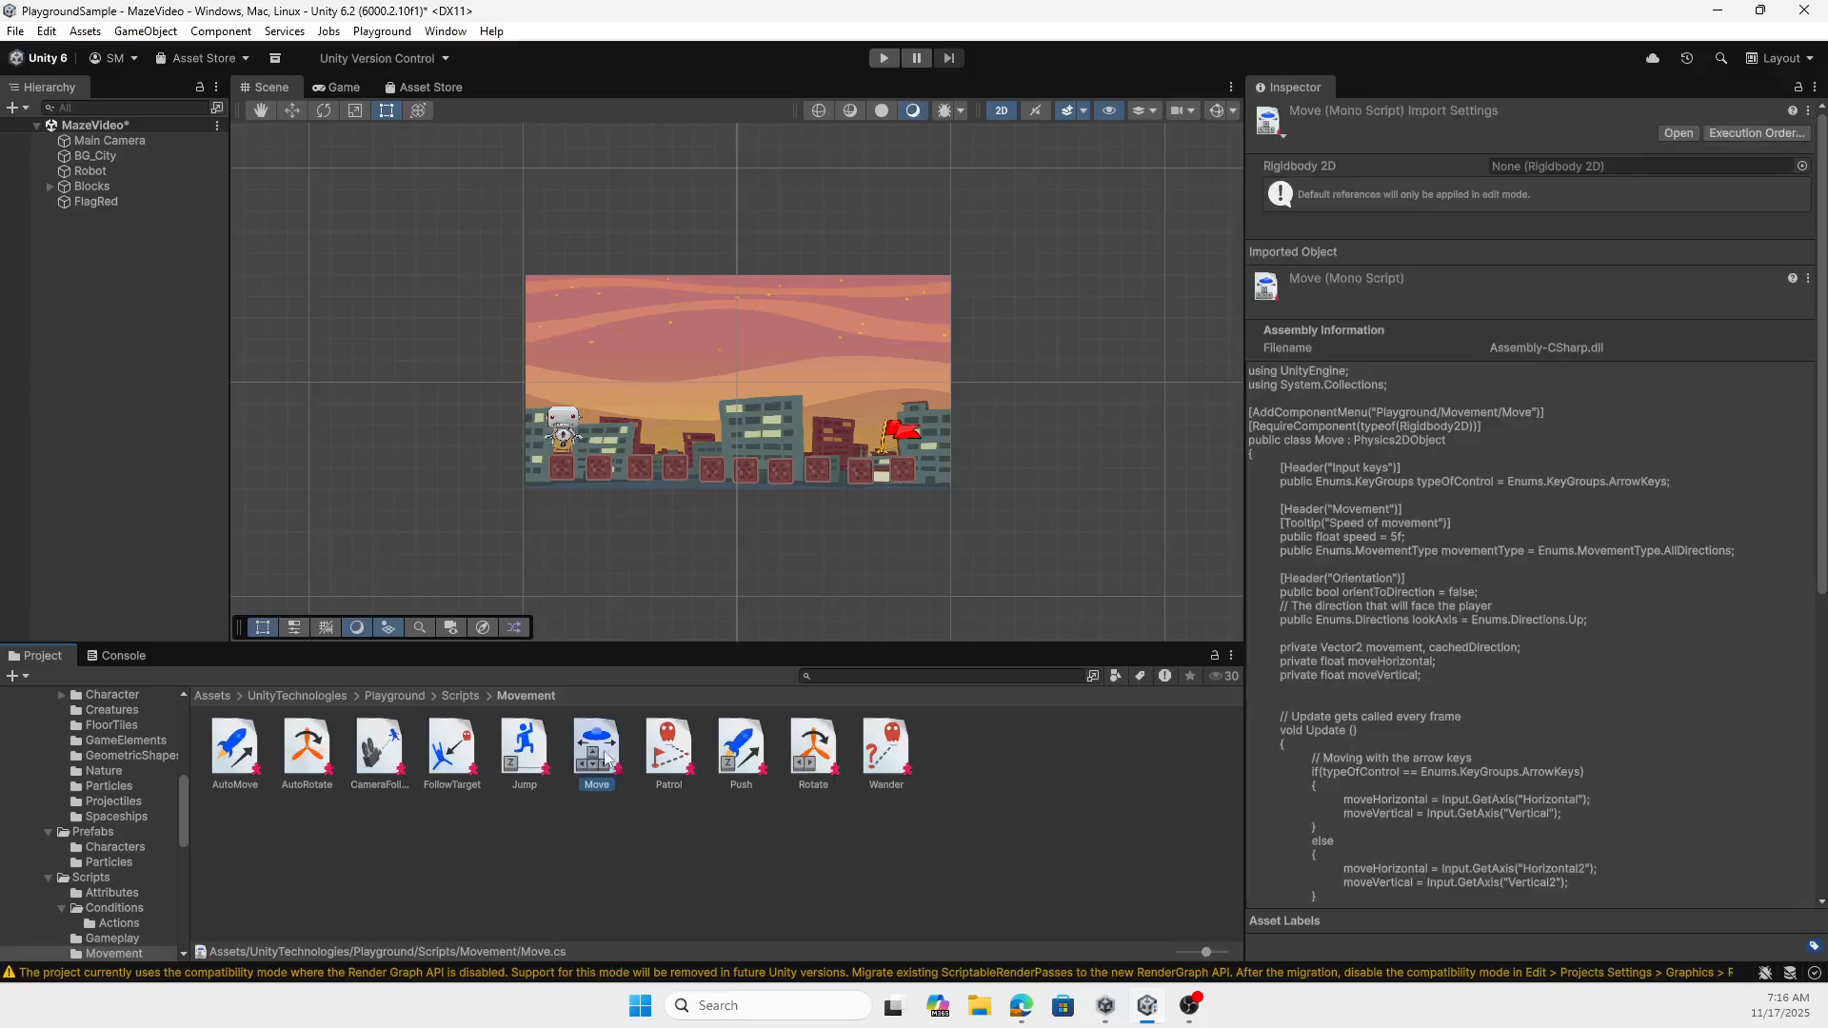
{"action": "left_click_drag", "start_coordinate": [603, 757], "coordinate": [97, 173]}
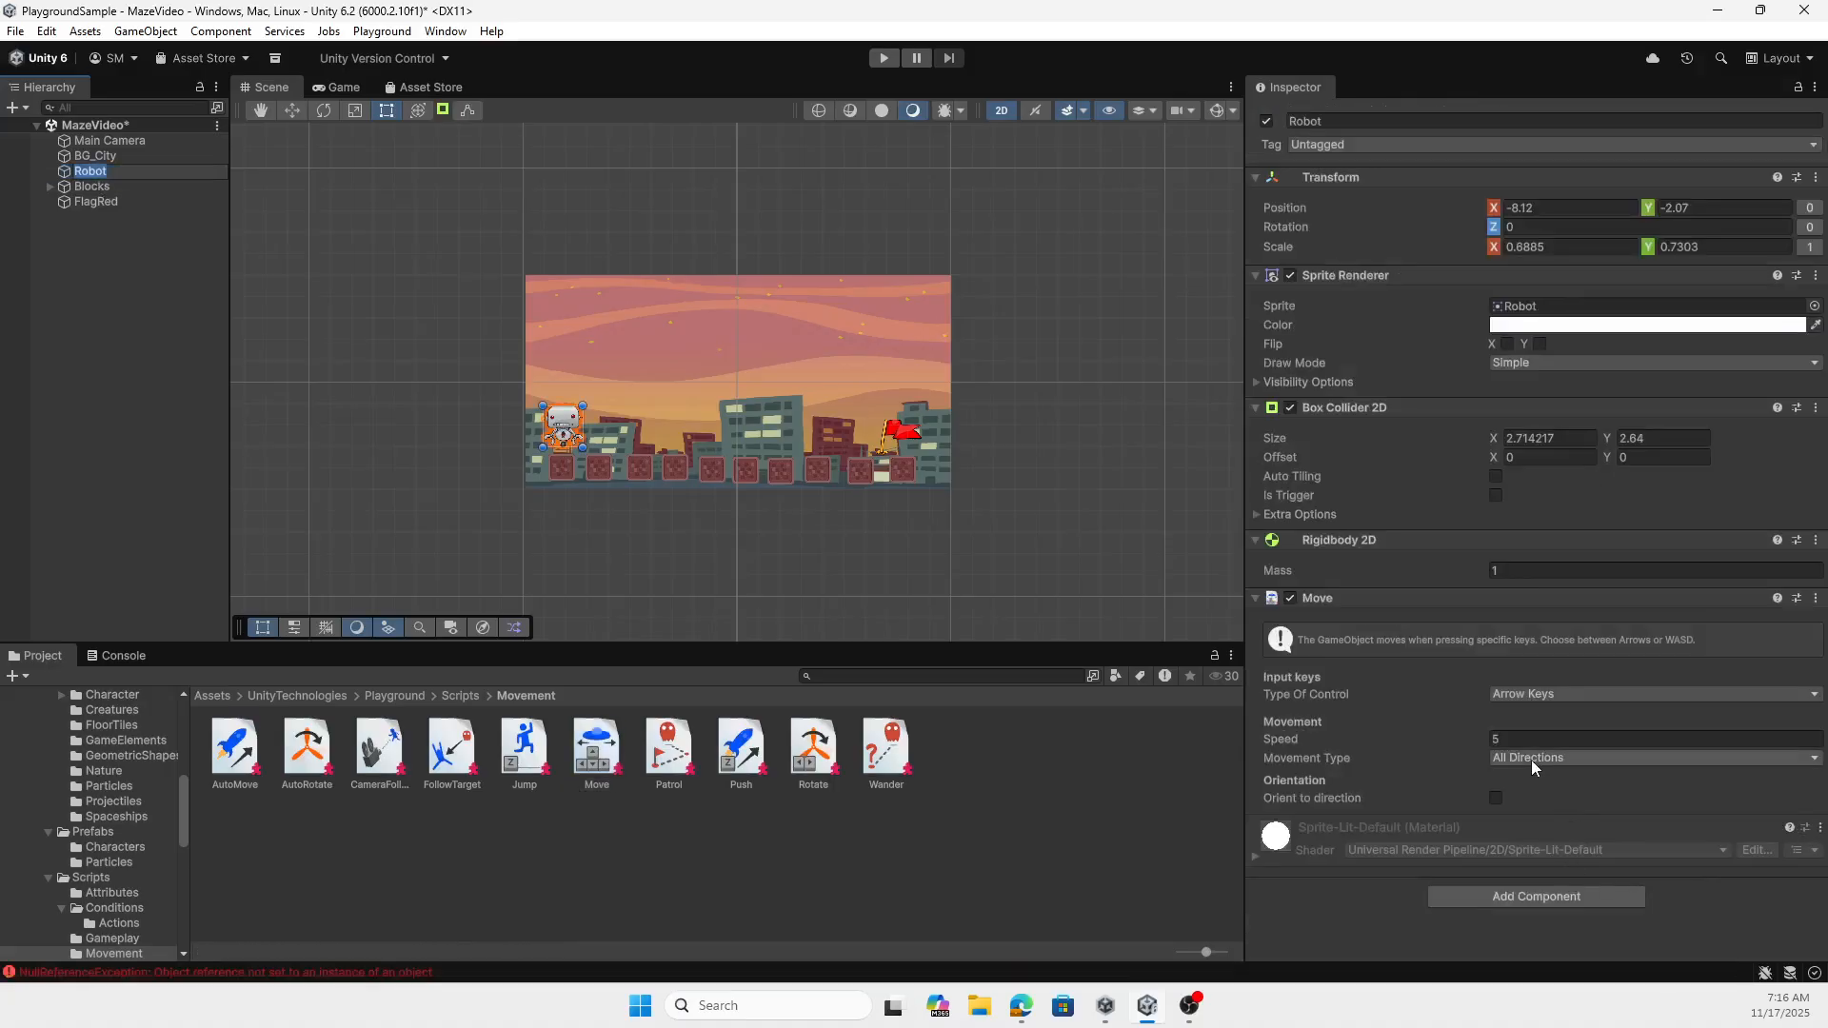
- Set the robot's Move speed to 3 and save the scene
{"action": "left_click", "coordinate": [1562, 738]}
{"action": "type", "text": "3"}
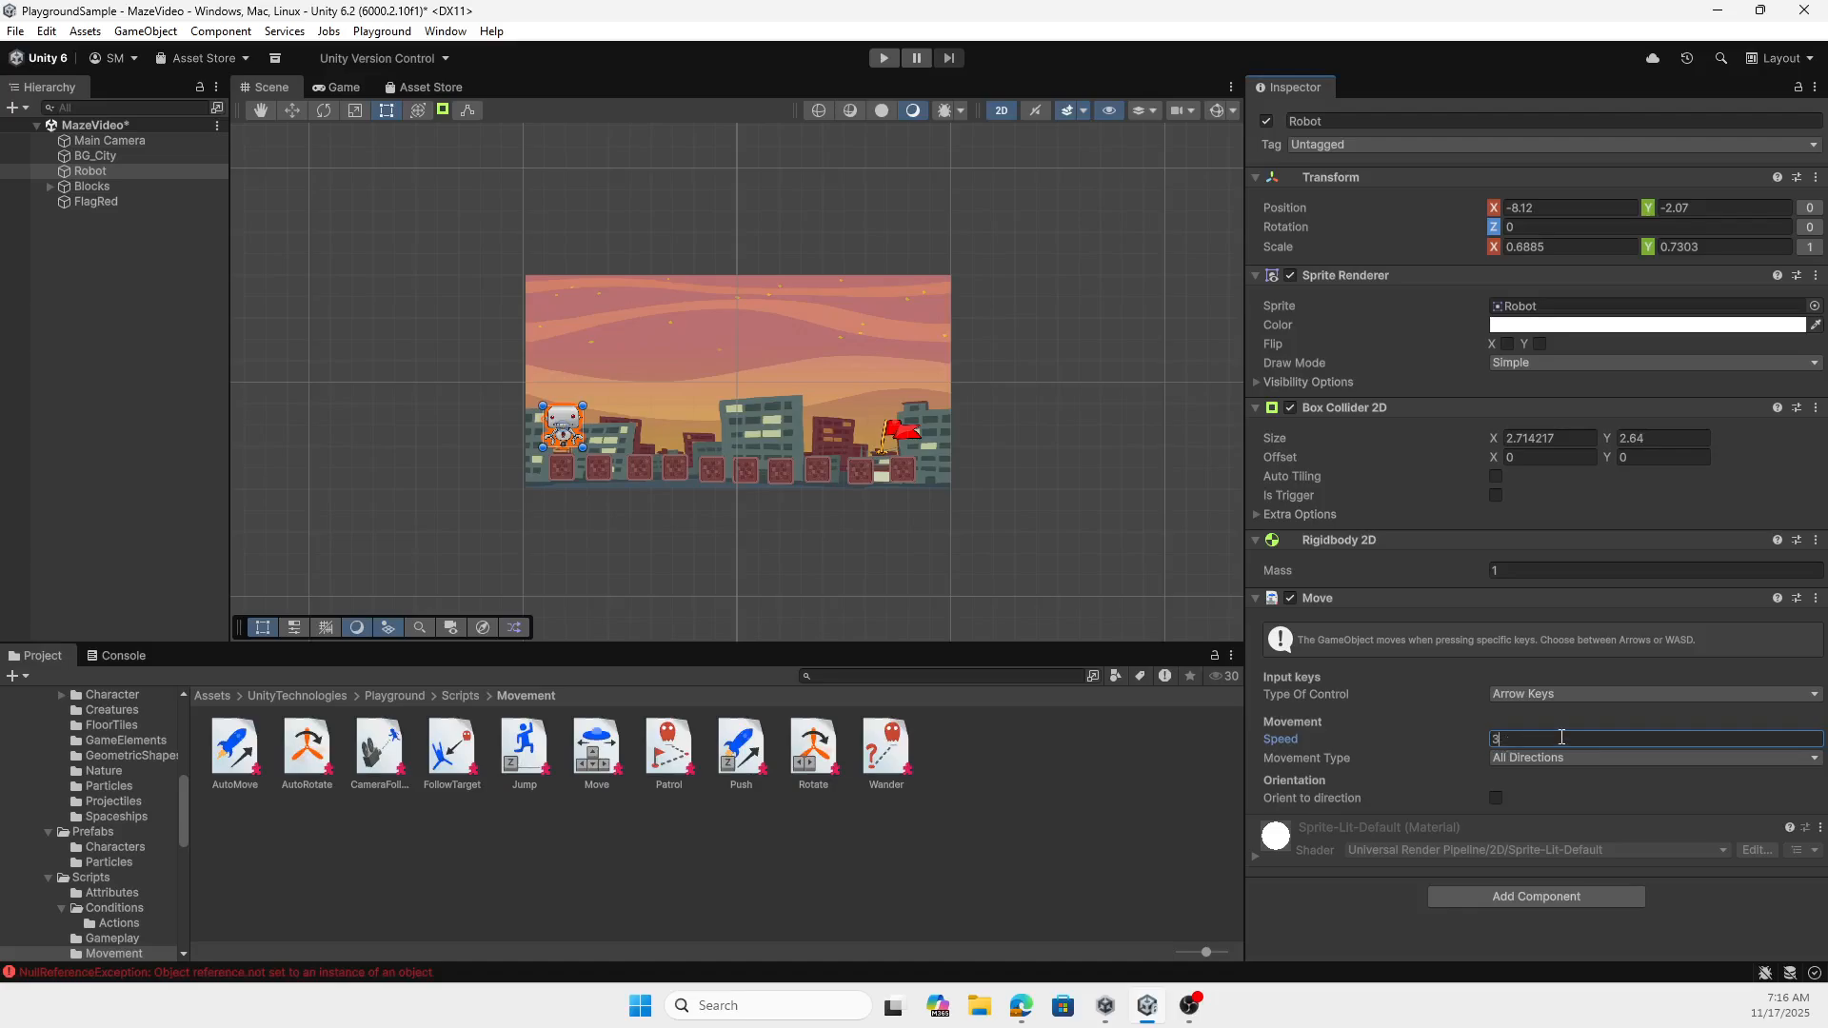
{"action": "key", "text": "ctrl+s"}
- Play-test the scene by moving the robot back and forth across the blocks, and stop the game
{"action": "left_click", "coordinate": [880, 59]}
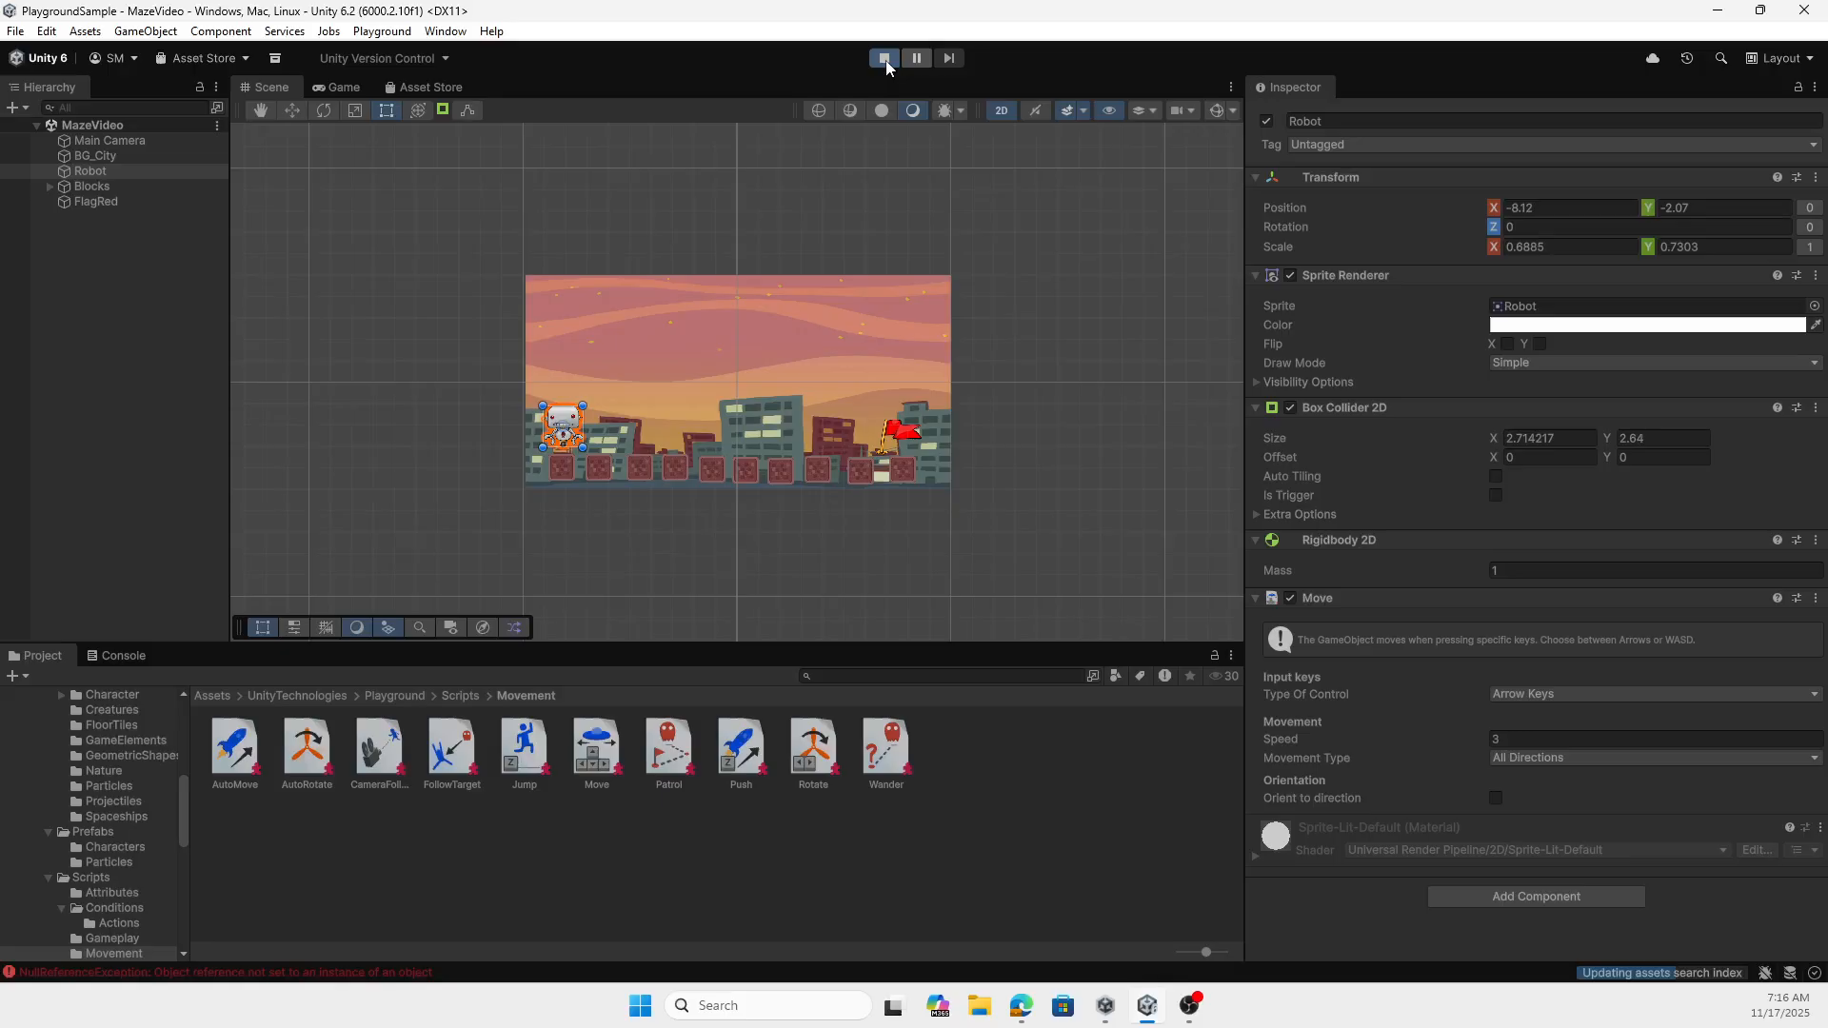
{"action": "key", "text": "Right"}
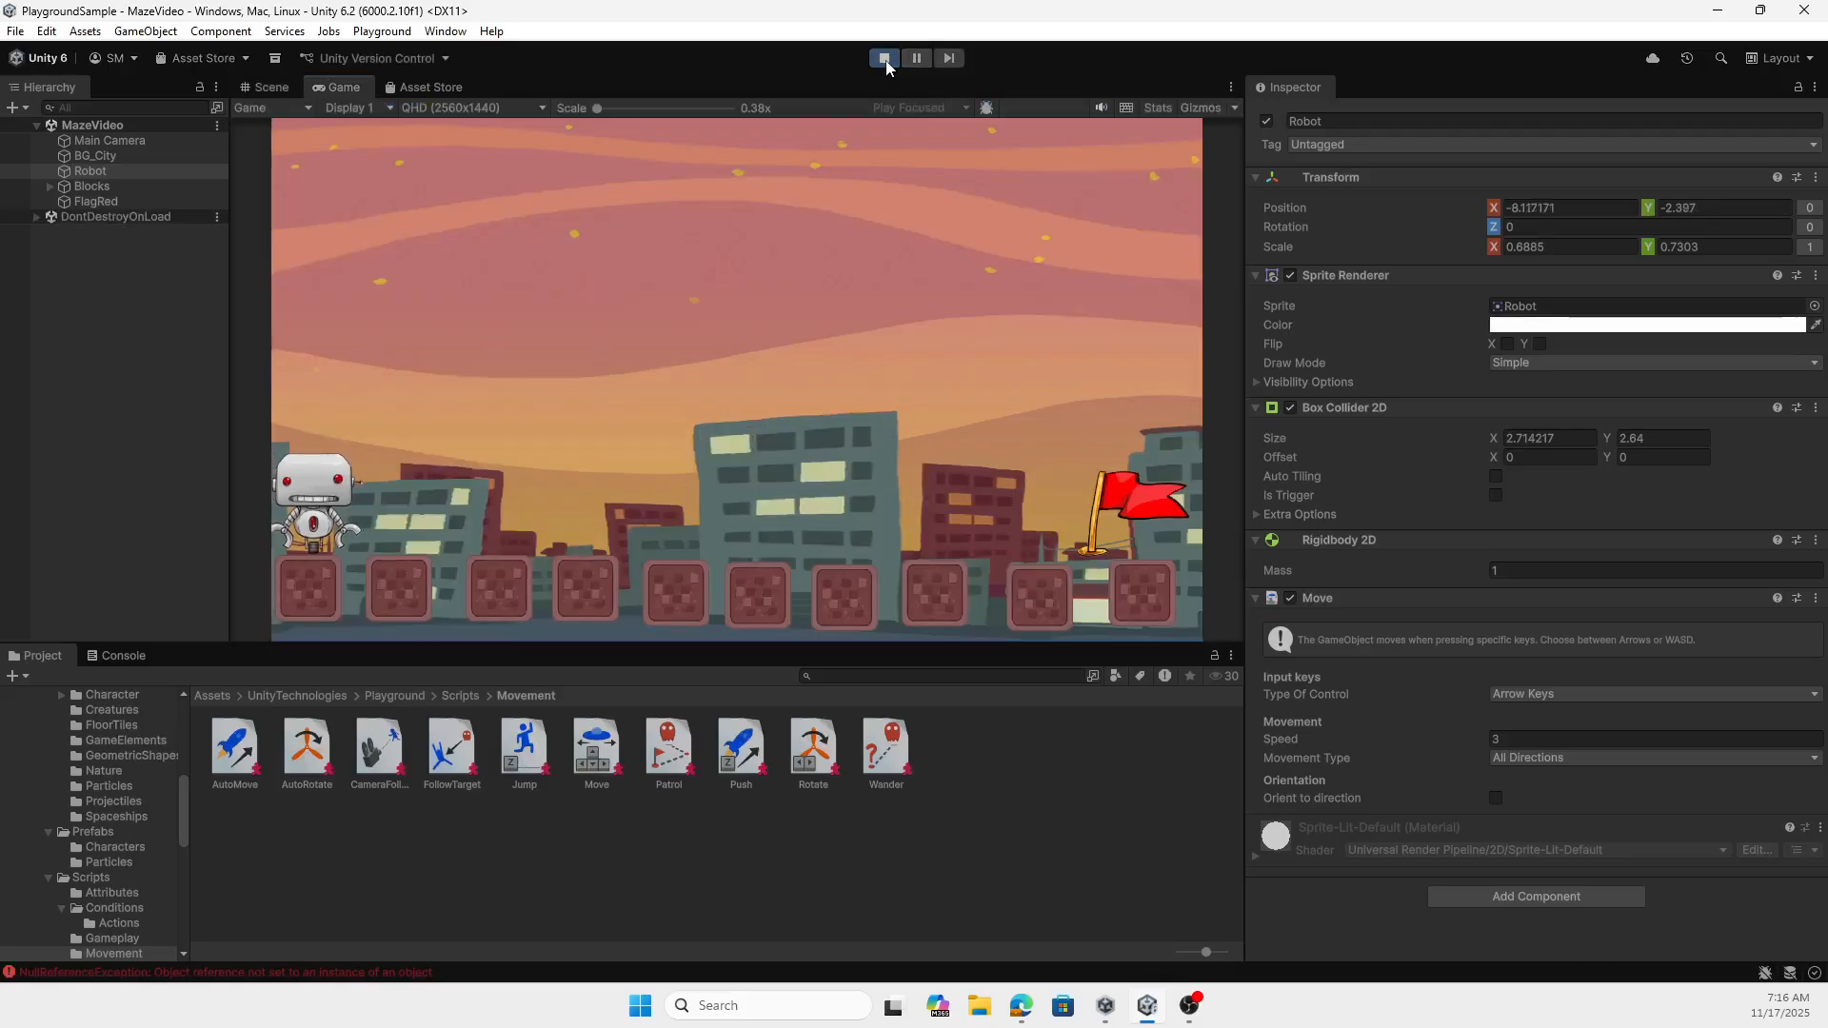
{"action": "key", "text": "Left"}
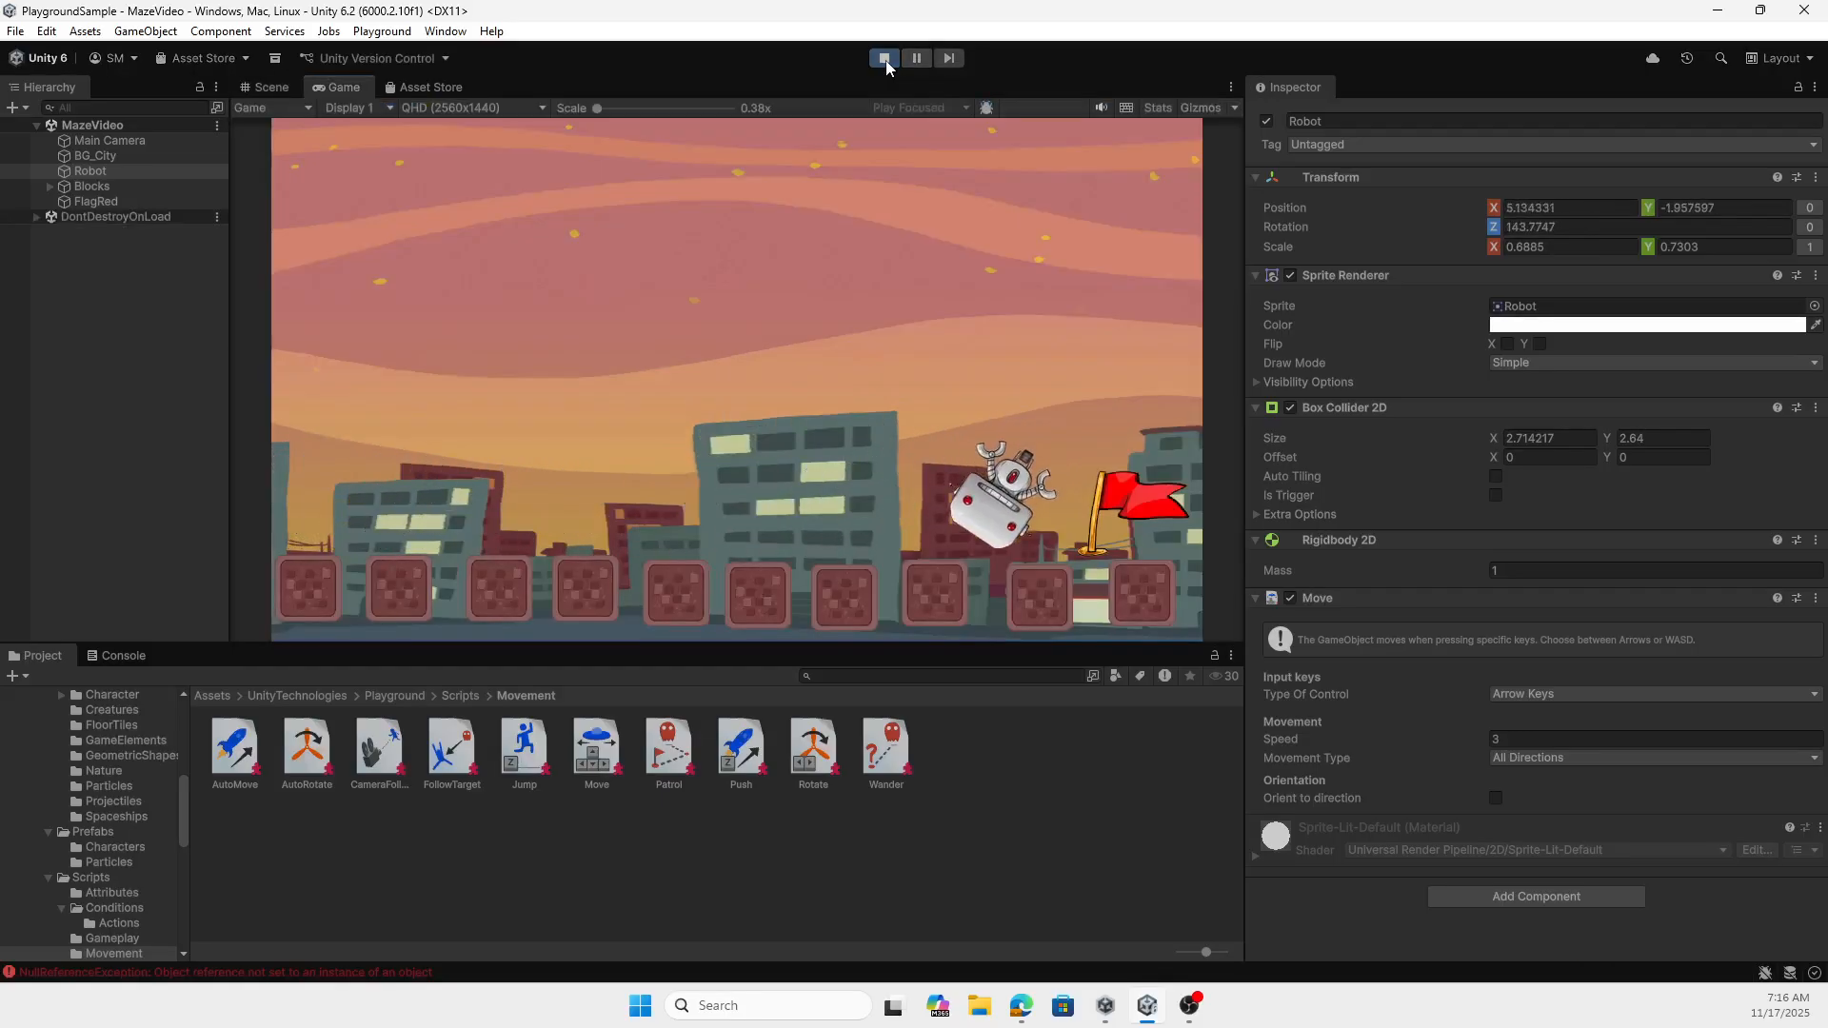
{"action": "key", "text": "Right"}
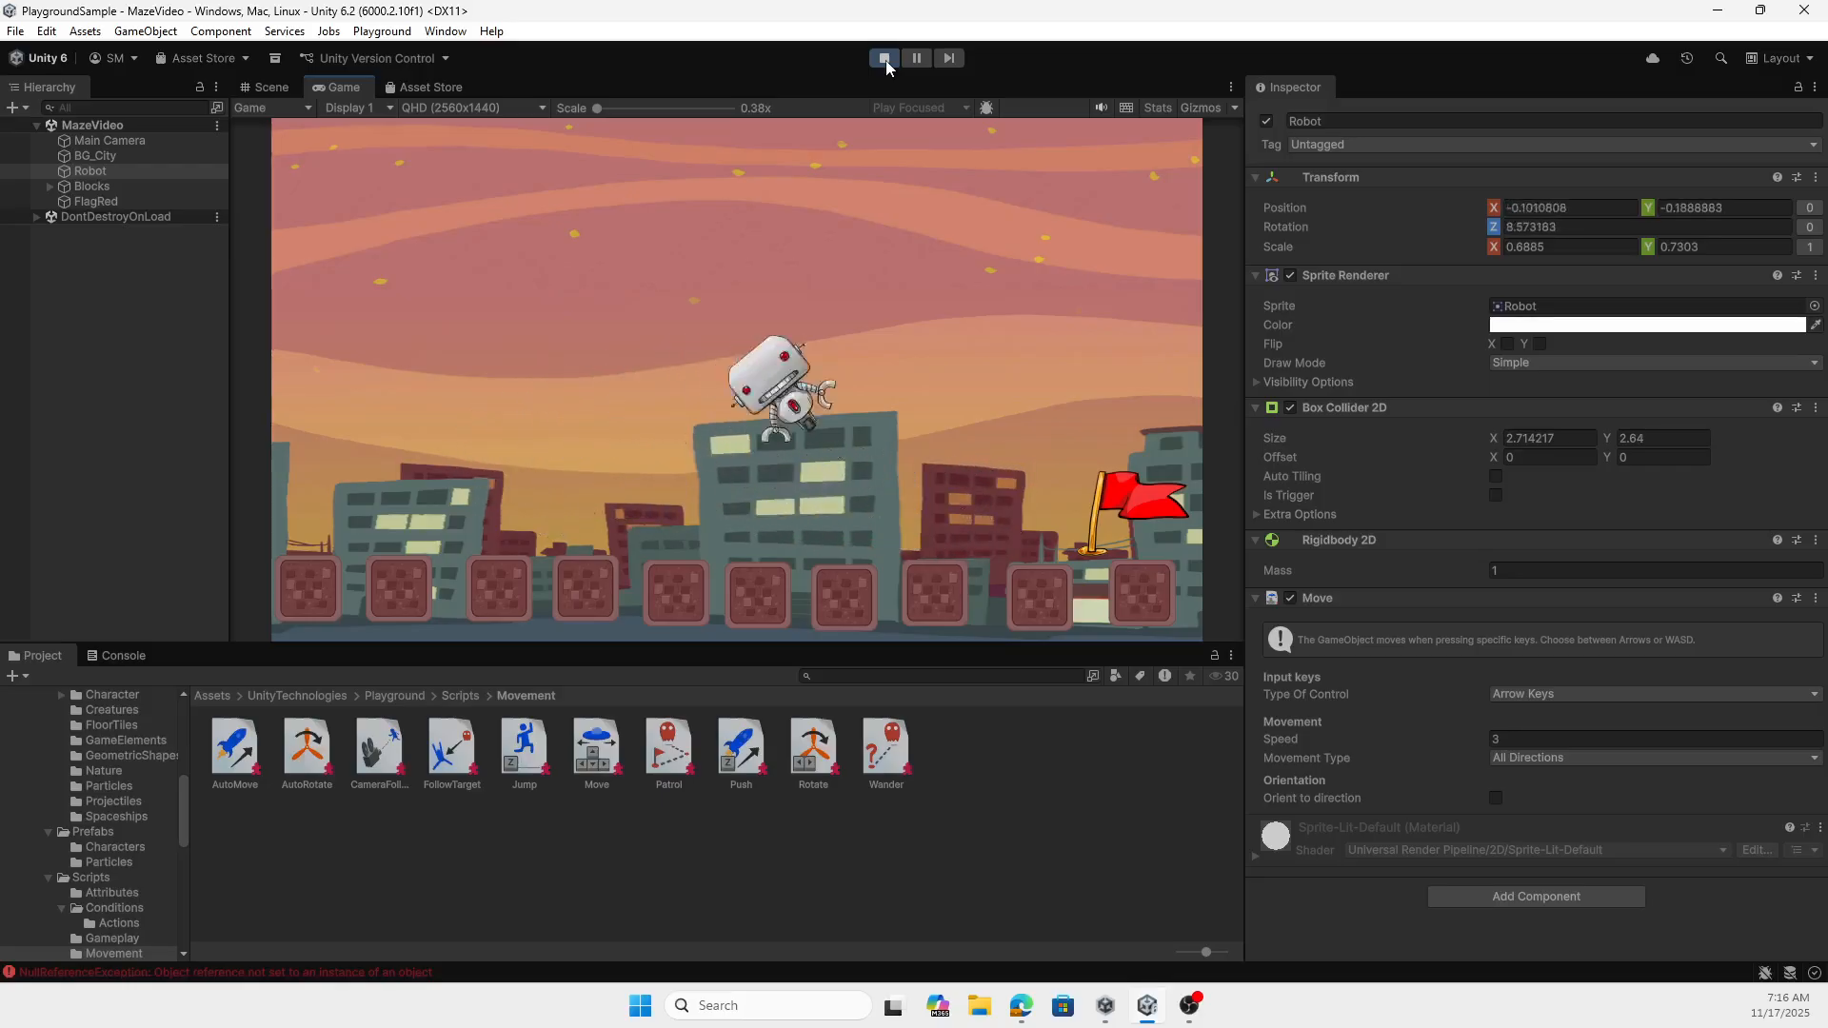
{"action": "key", "text": "Left"}
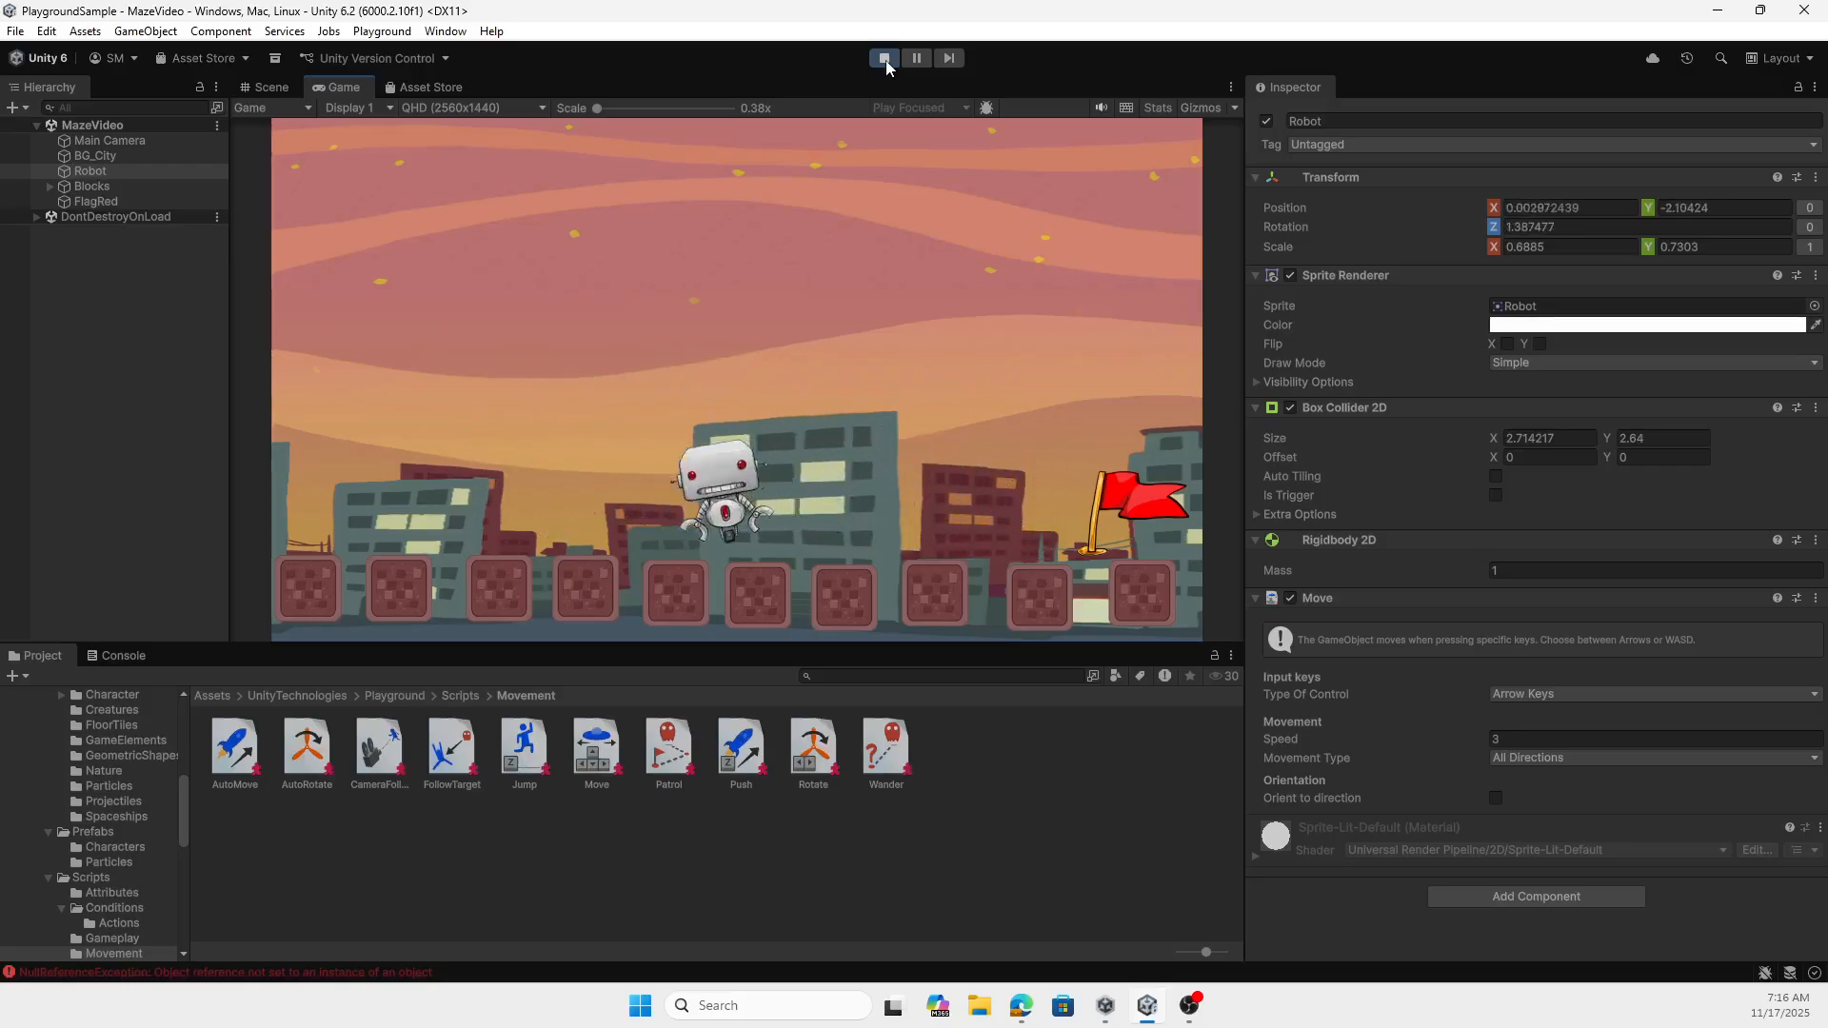
{"action": "key", "text": "Right"}
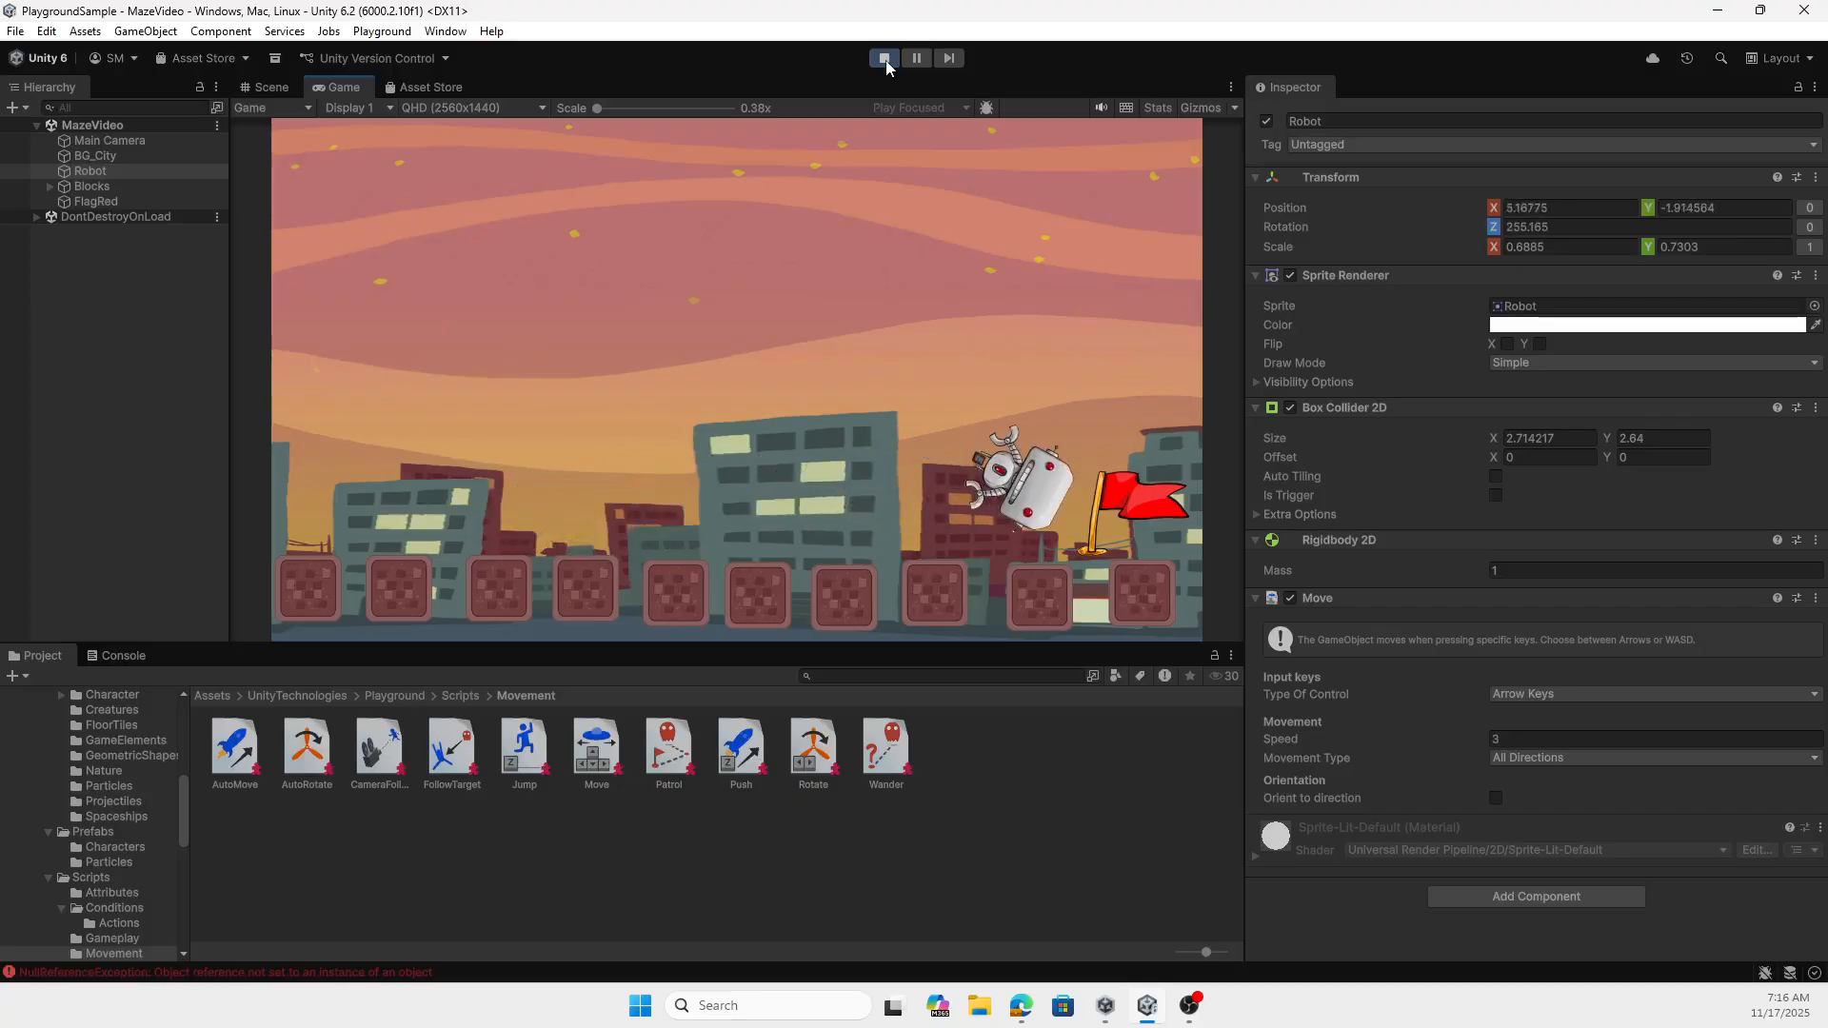
{"action": "key", "text": "Left"}
{"action": "key", "text": "Right"}
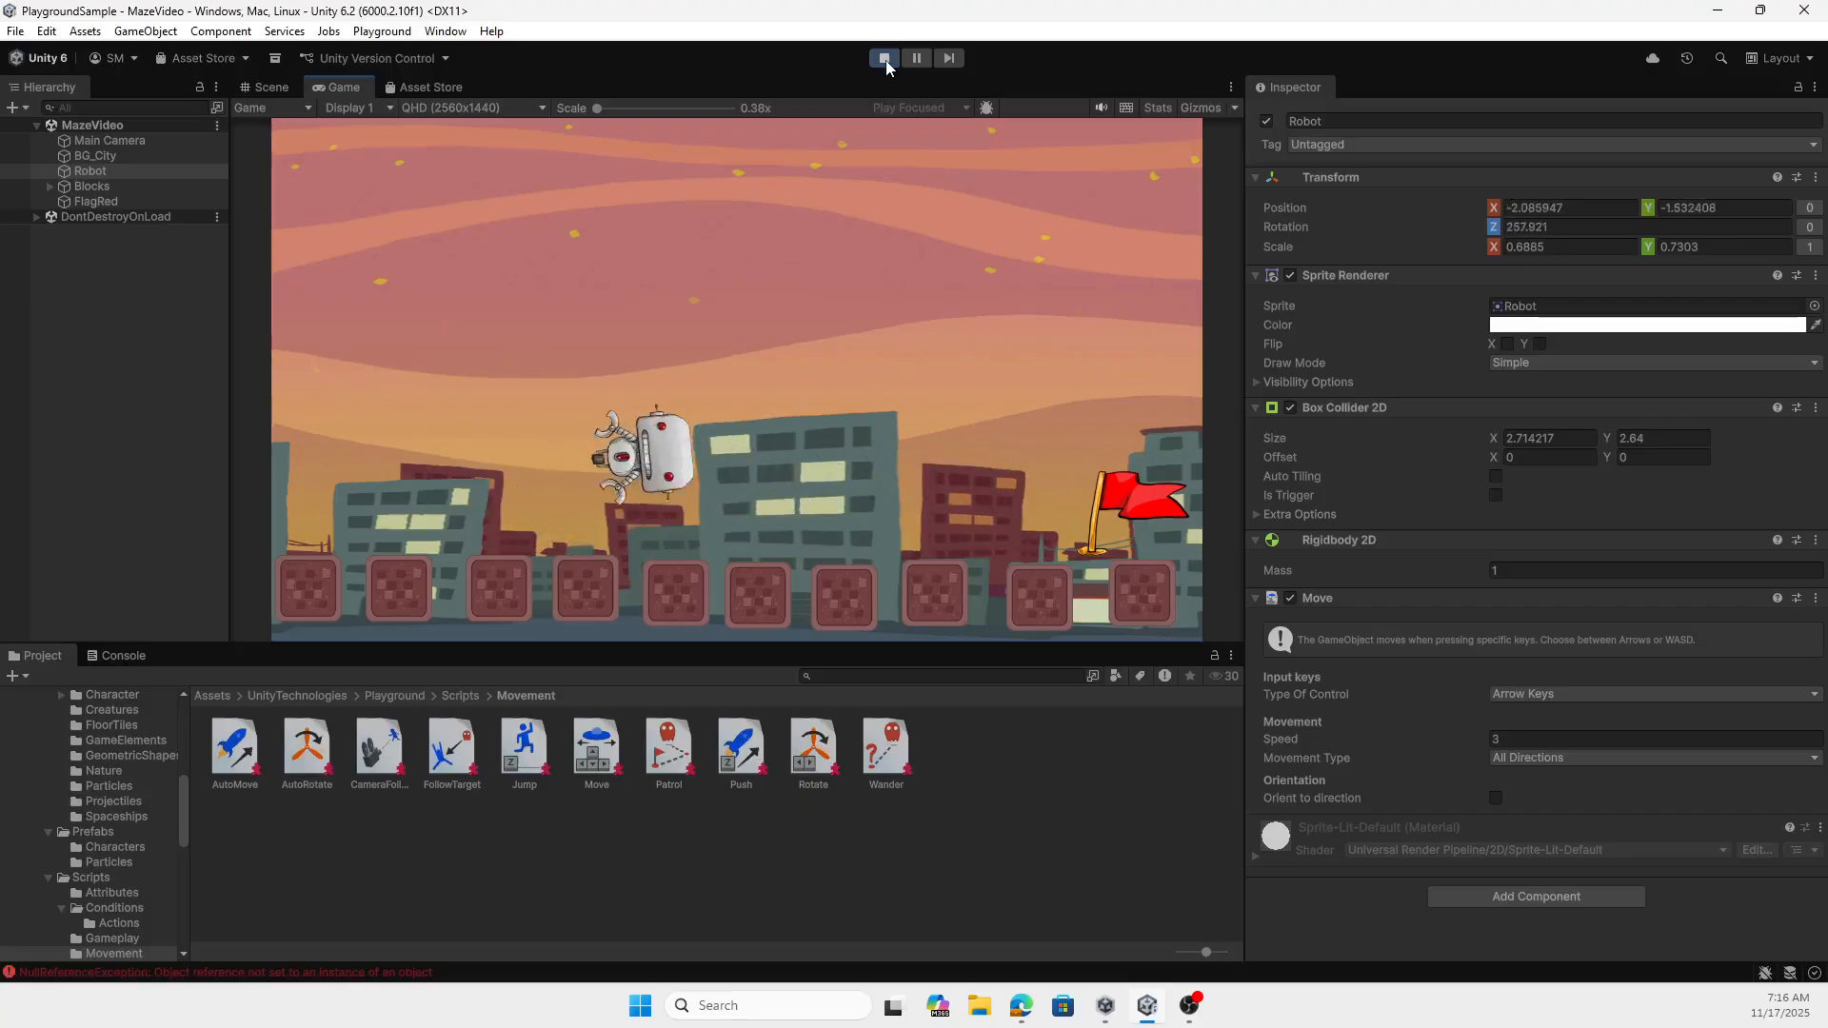
{"action": "left_click", "coordinate": [886, 60]}
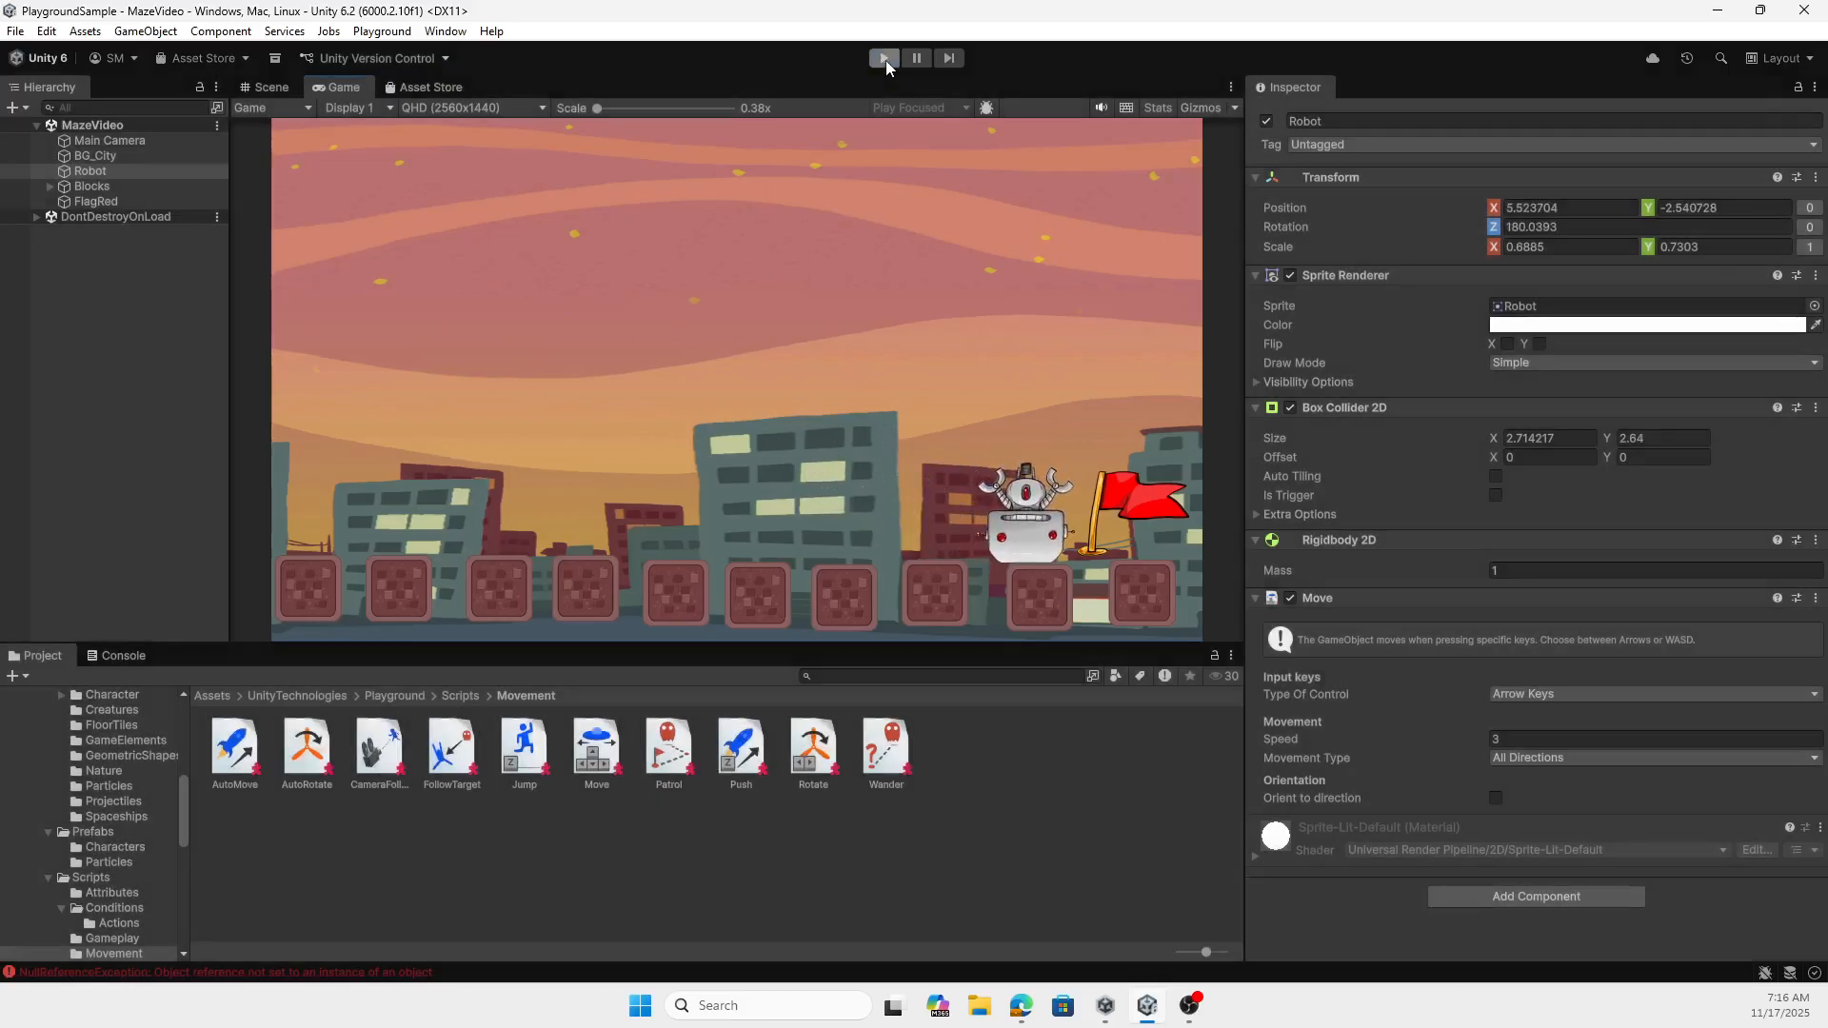
{"action": "left_click", "coordinate": [903, 433]}
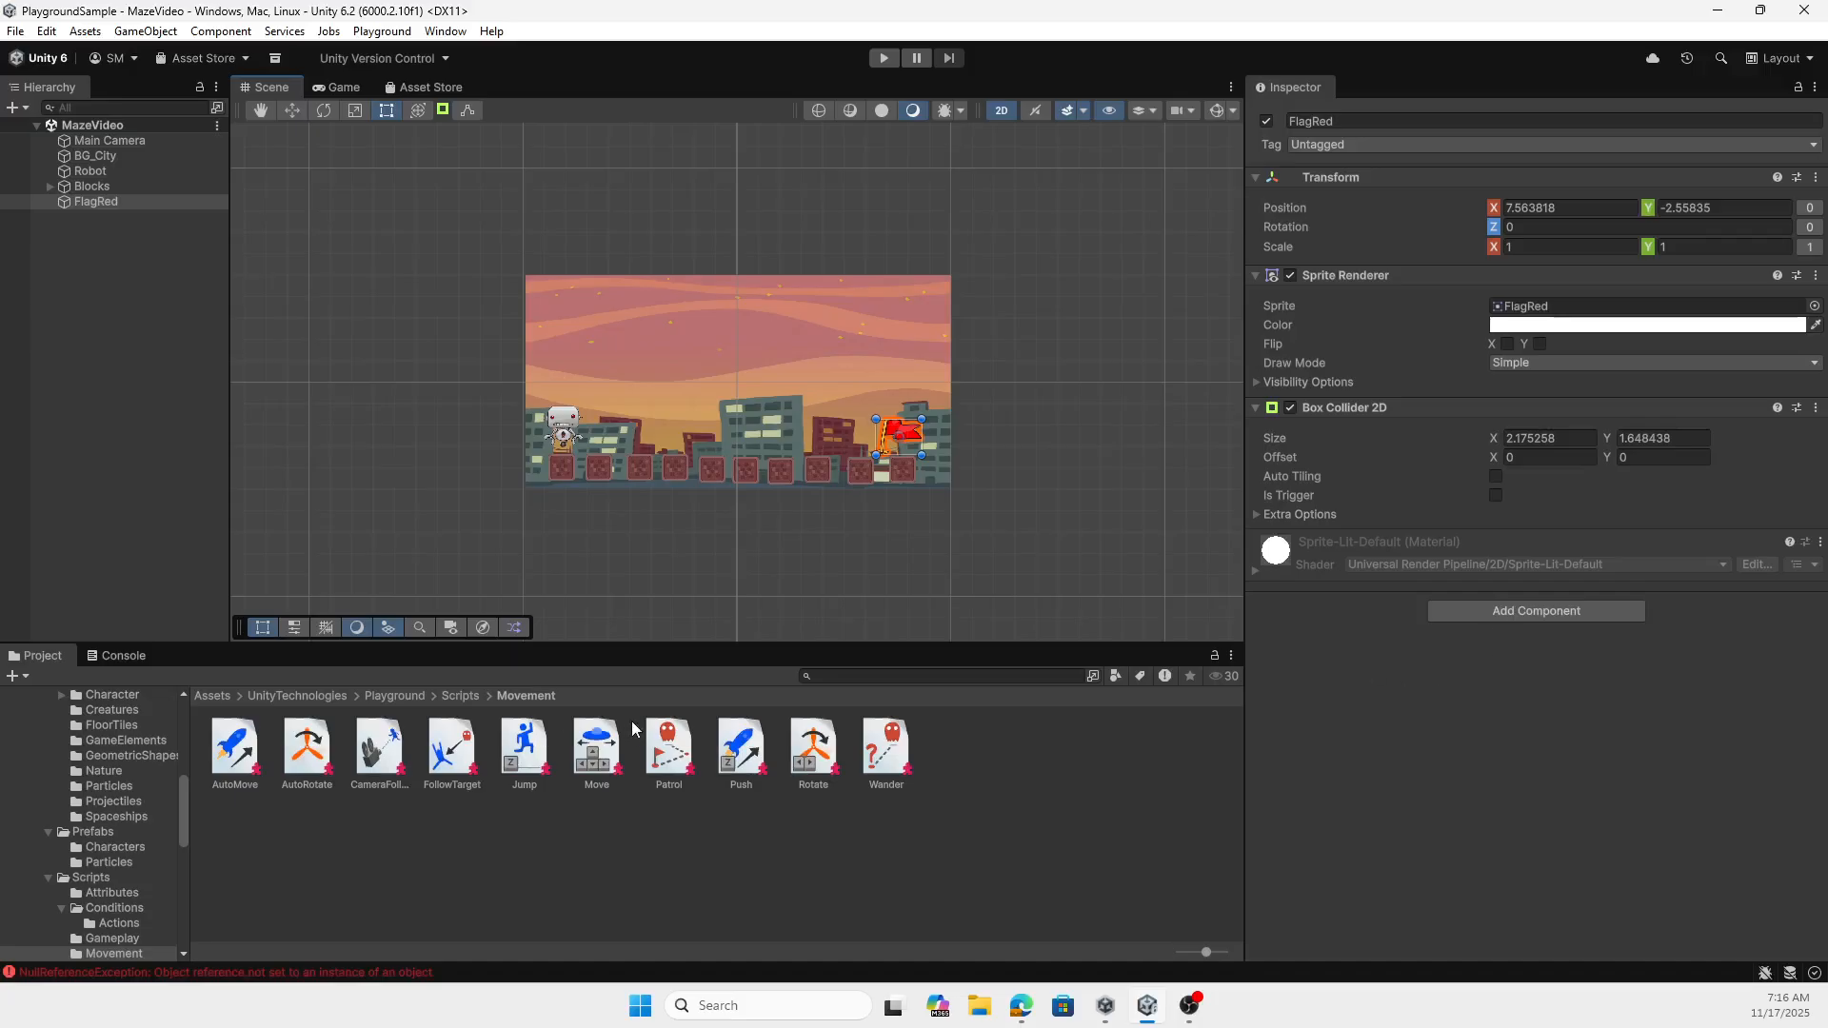
{"action": "left_click", "coordinate": [1558, 615]}
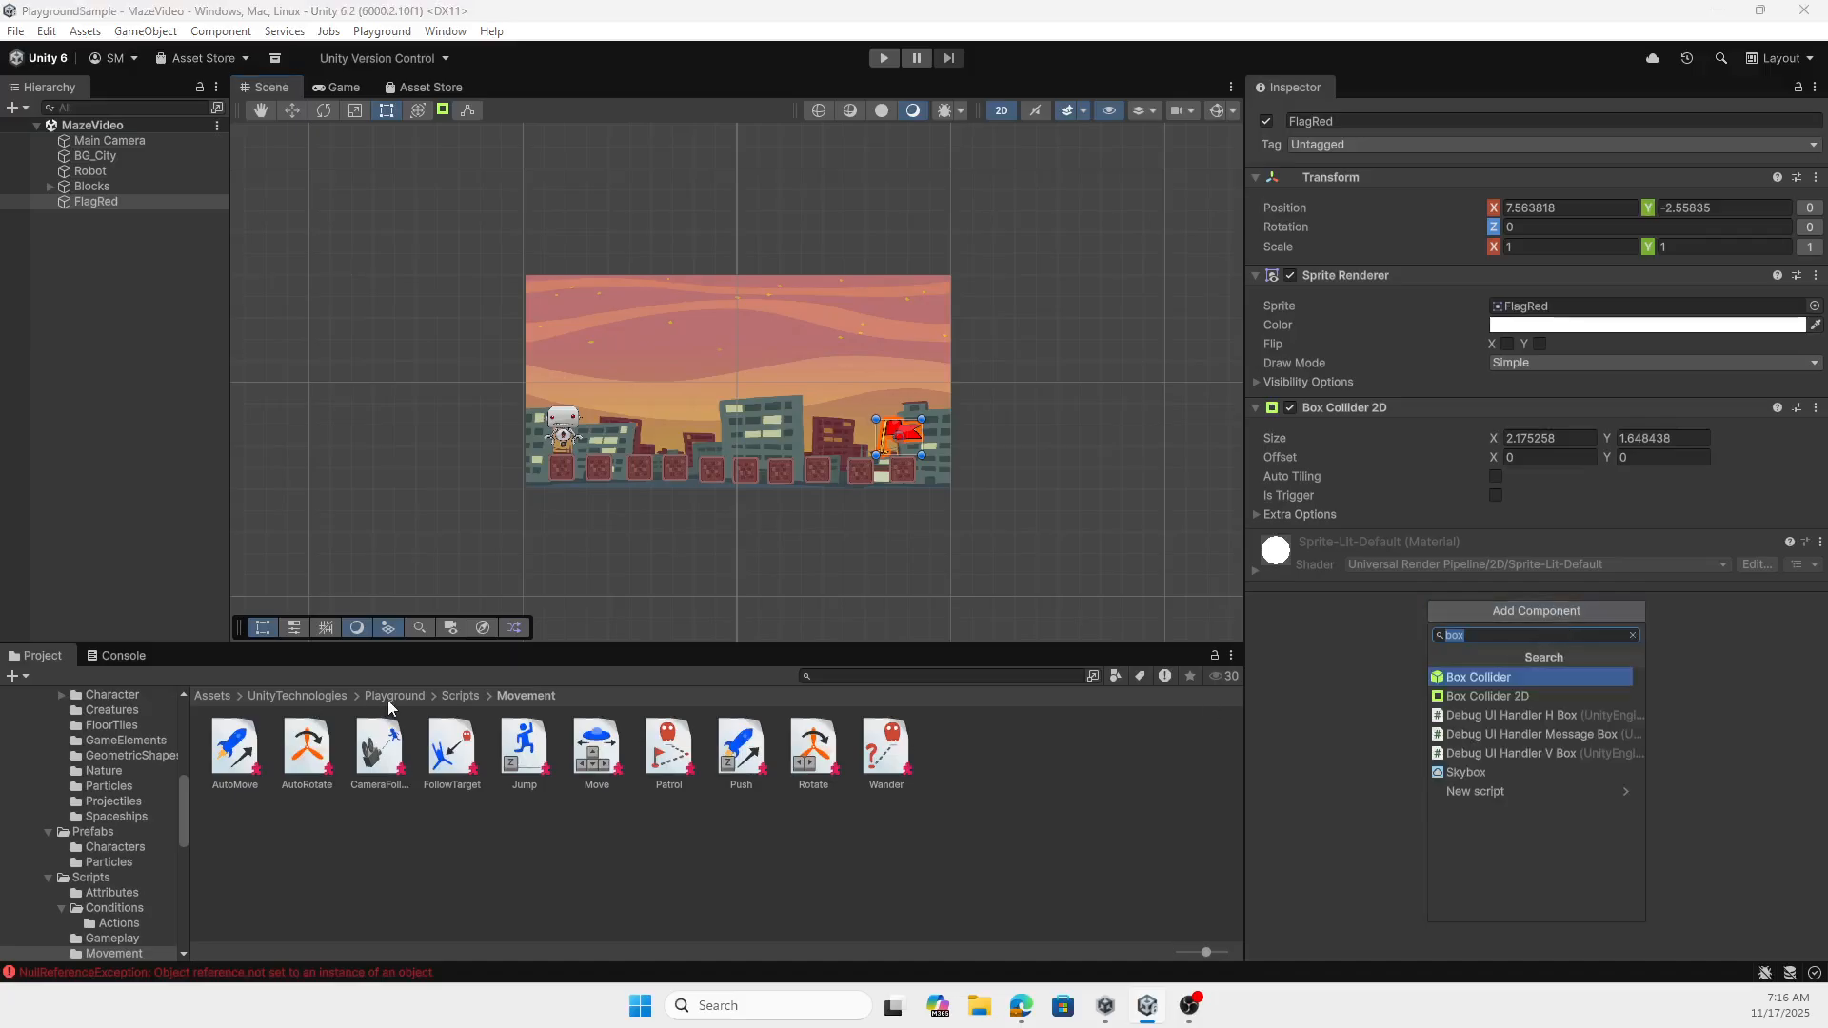
{"action": "left_click", "coordinate": [461, 696]}
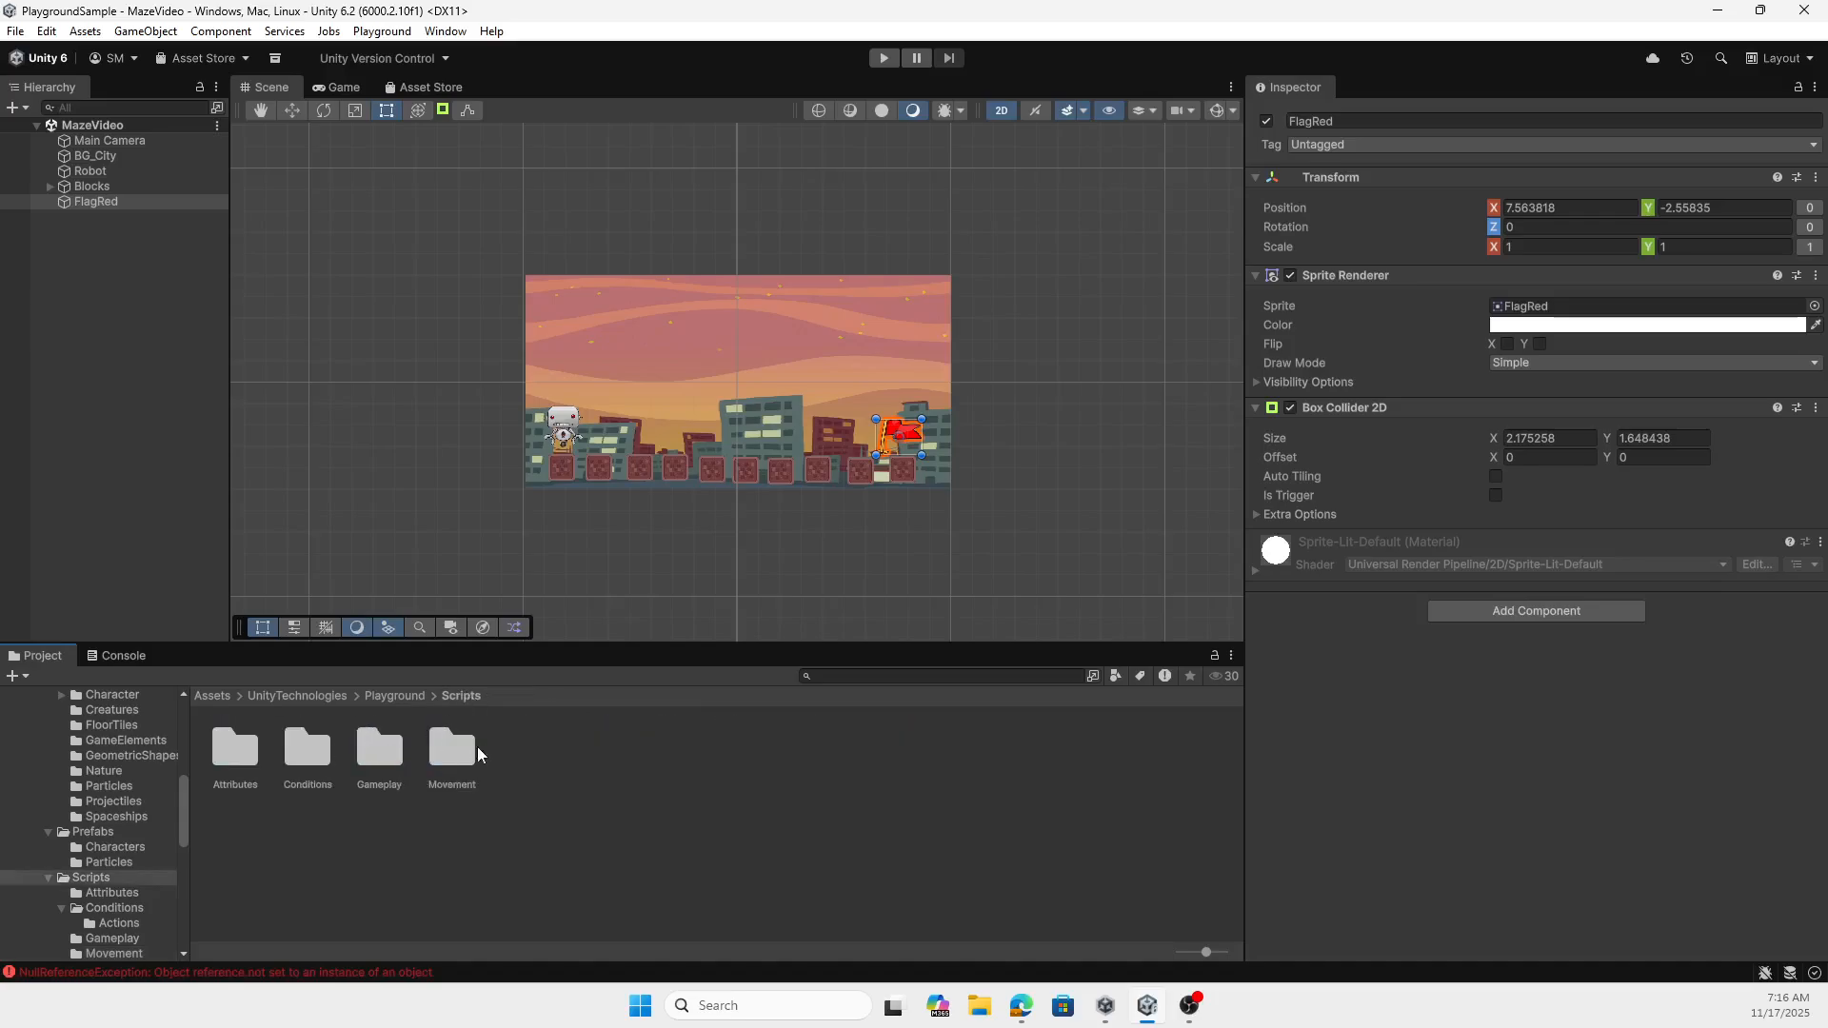
{"action": "double_click", "coordinate": [307, 751]}
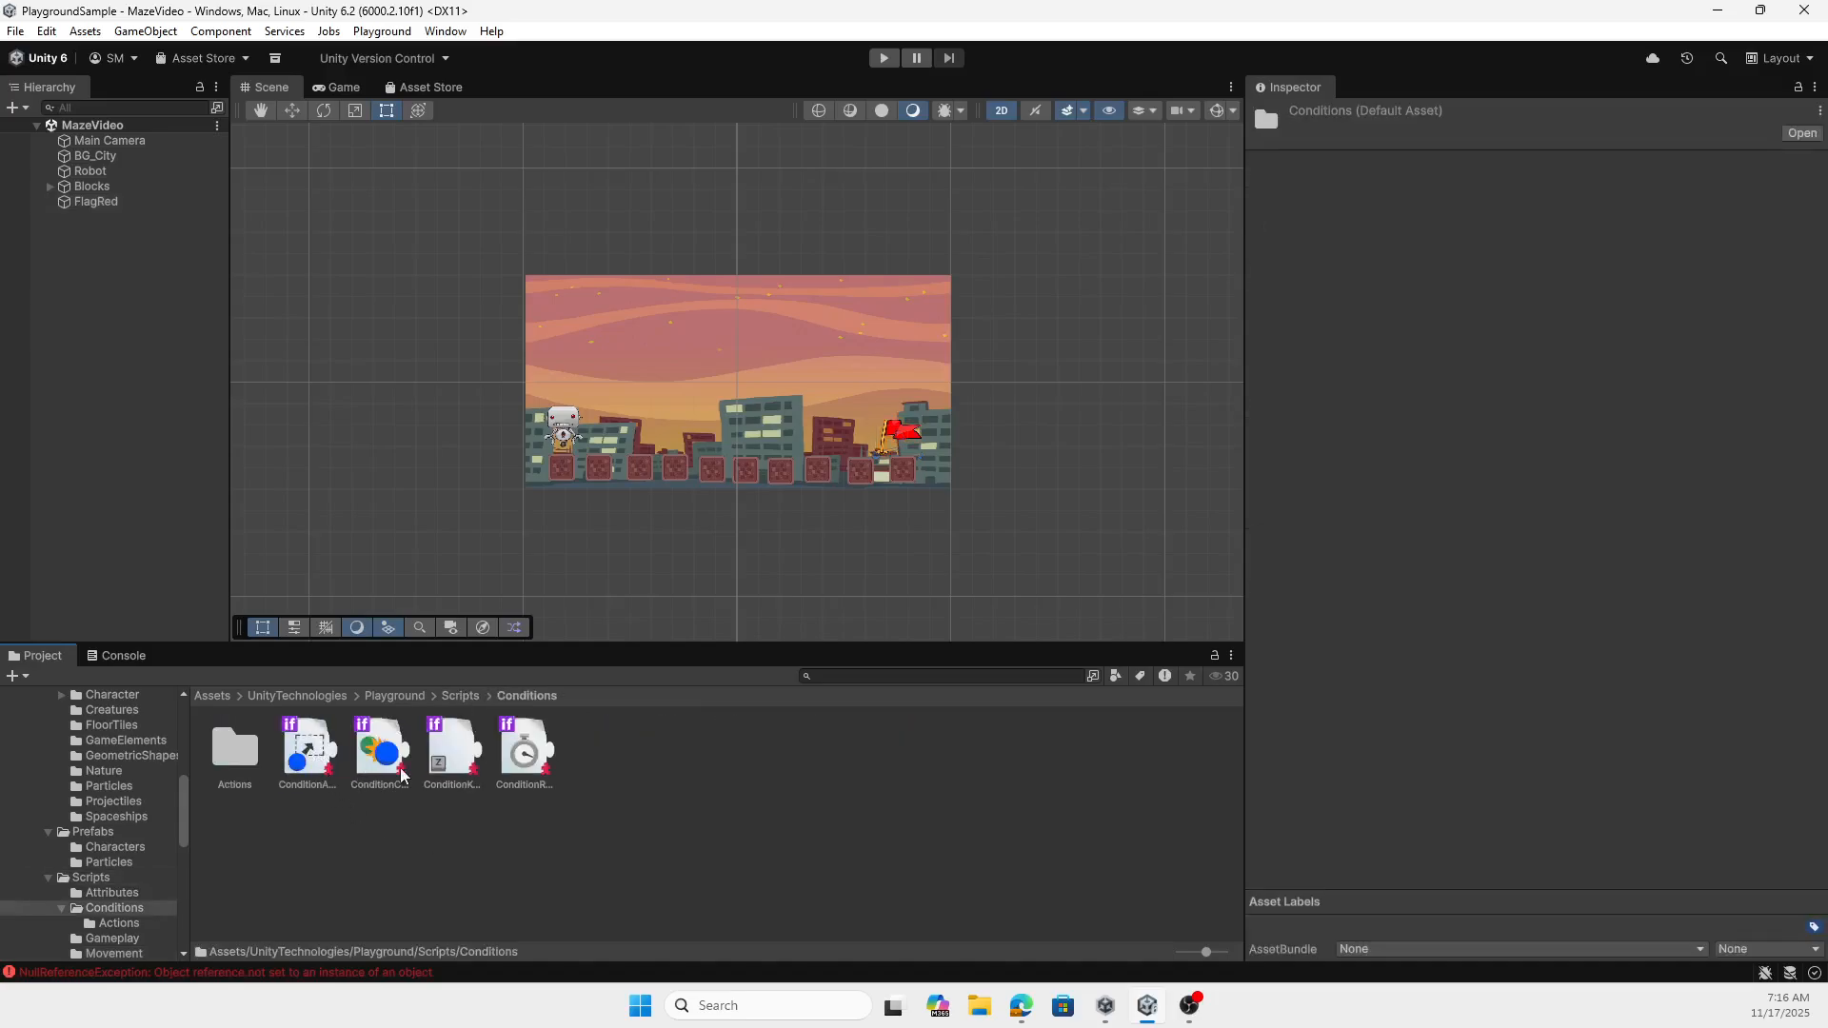
{"action": "left_click", "coordinate": [461, 696]}
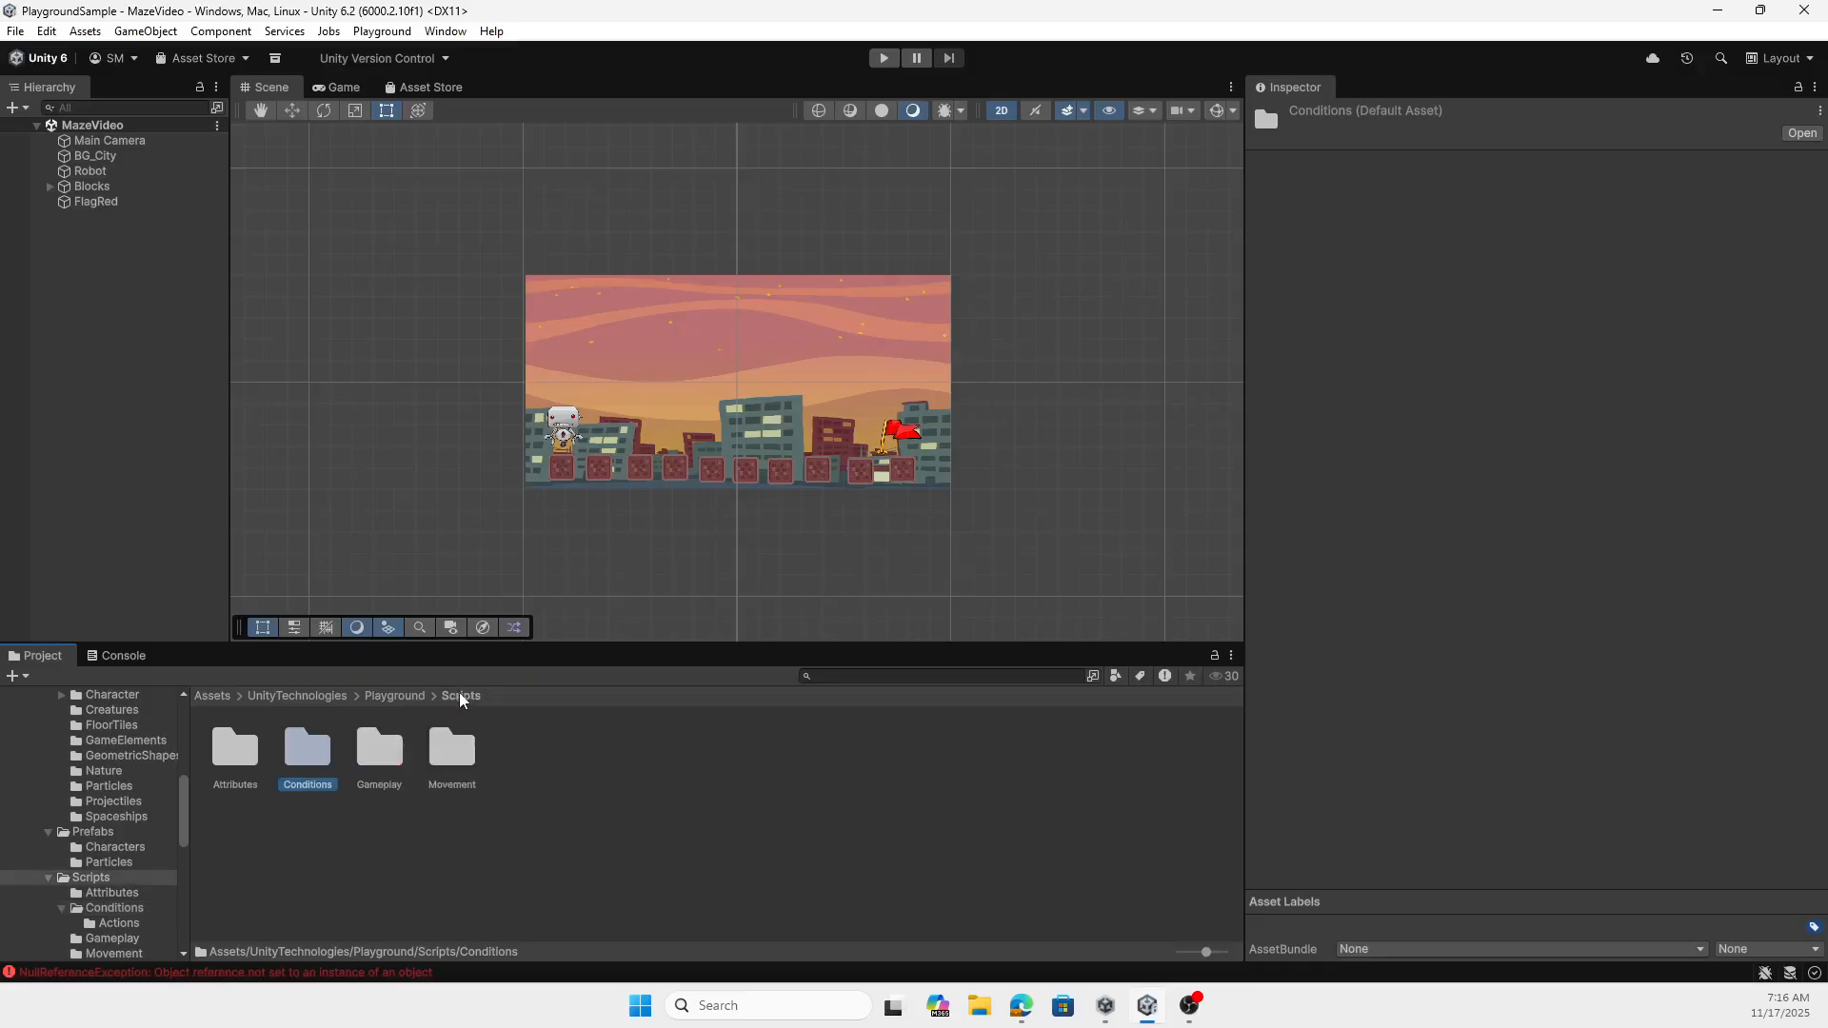
- Add a Condition Area component to the red flag with Happen Only Once and Filter by Tag enabled
{"action": "left_click", "coordinate": [900, 436]}
{"action": "left_click", "coordinate": [1534, 611]}
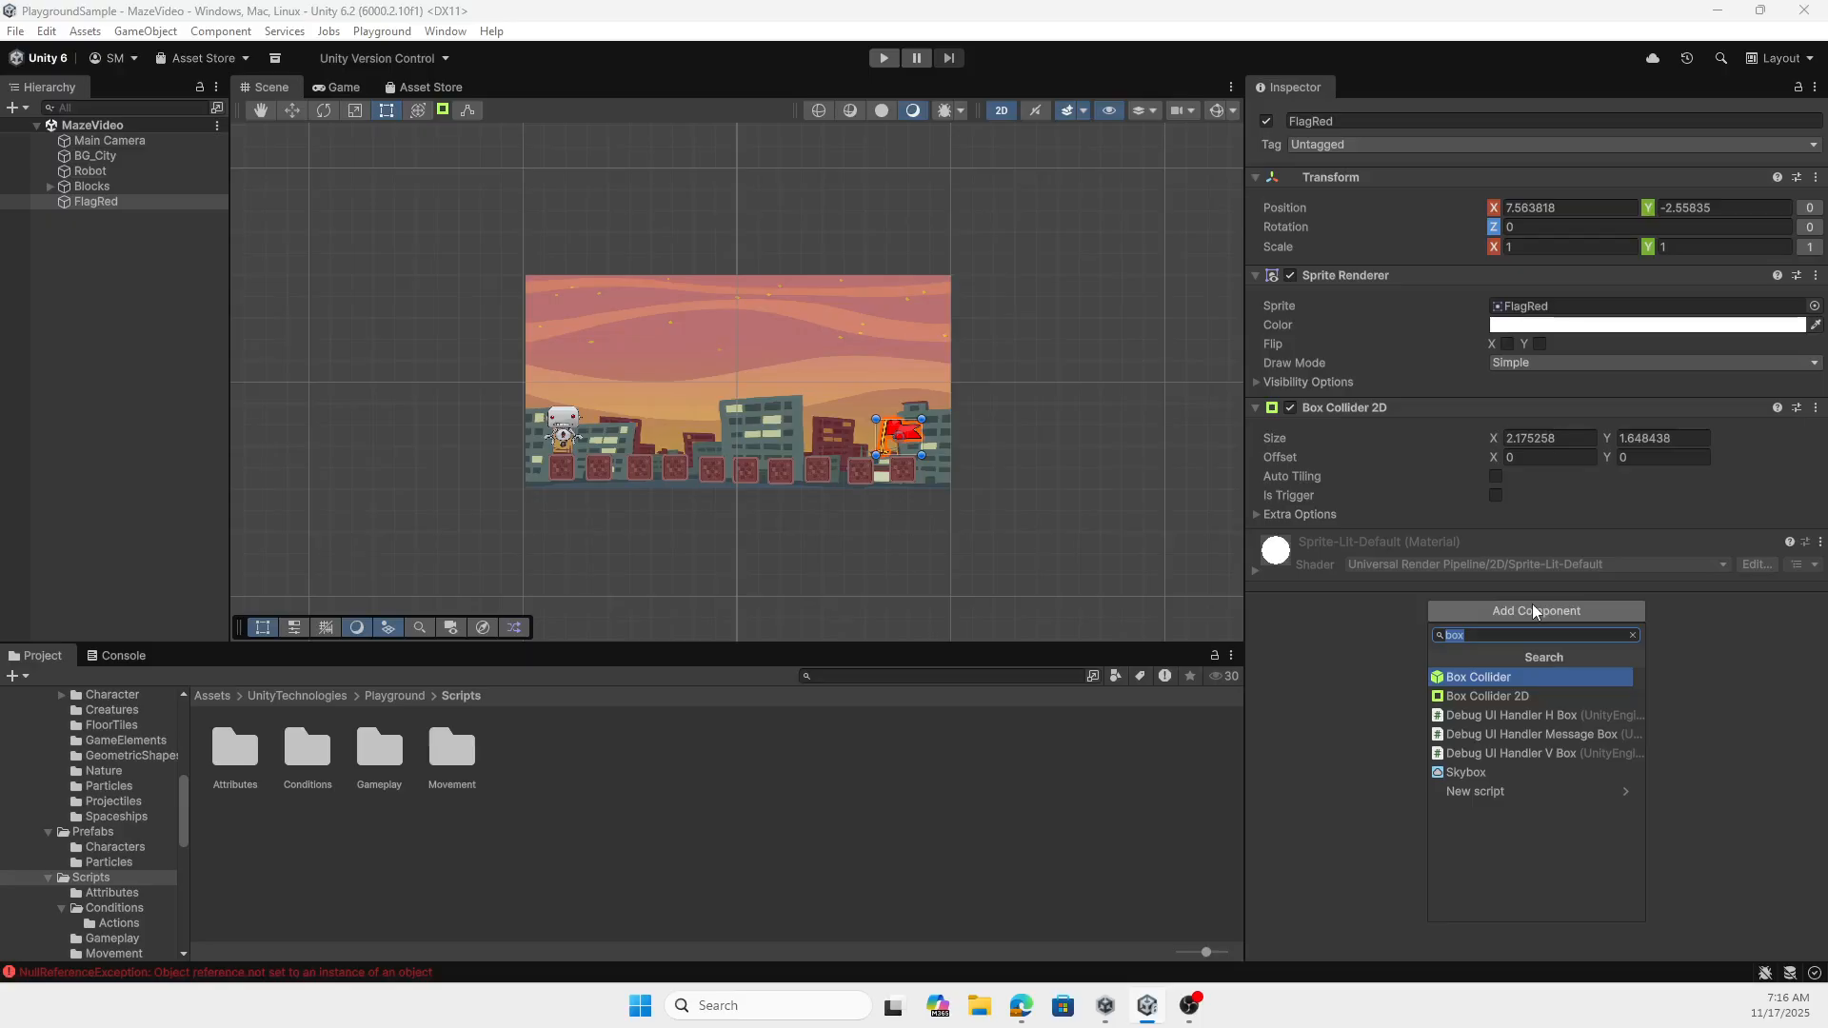
{"action": "type", "text": "cond"}
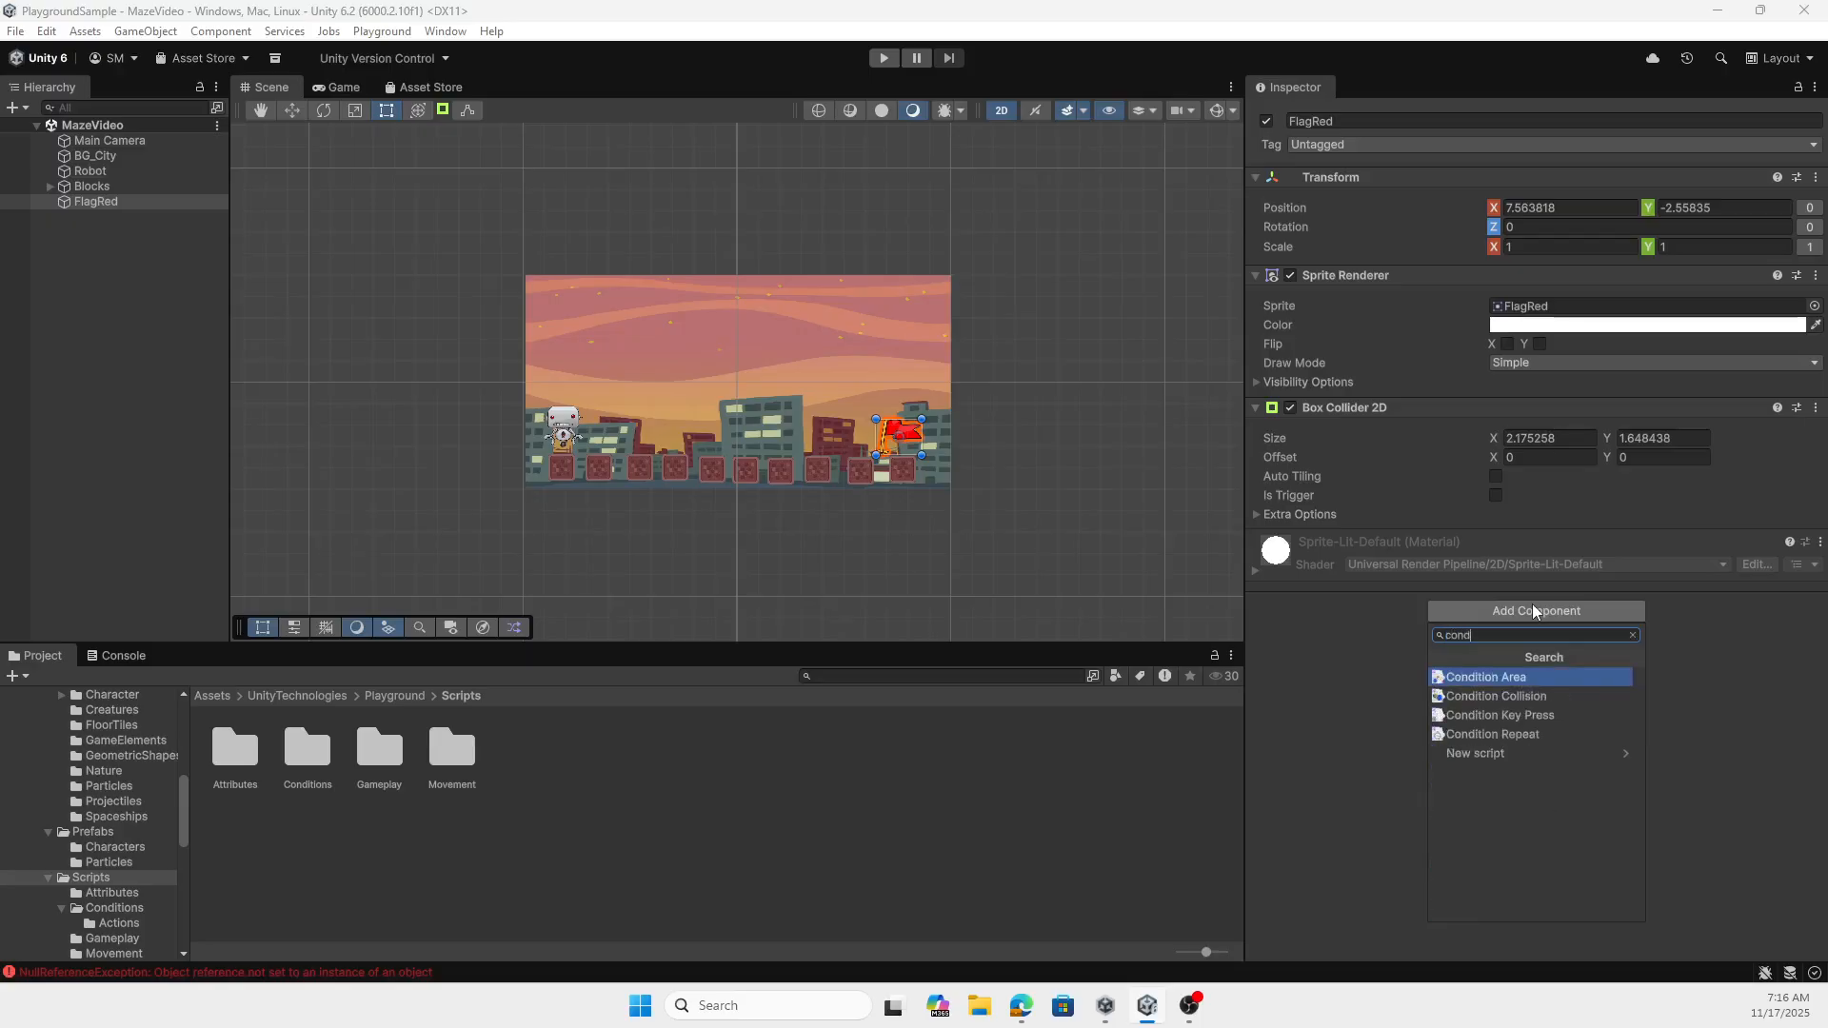
{"action": "left_click", "coordinate": [1483, 678]}
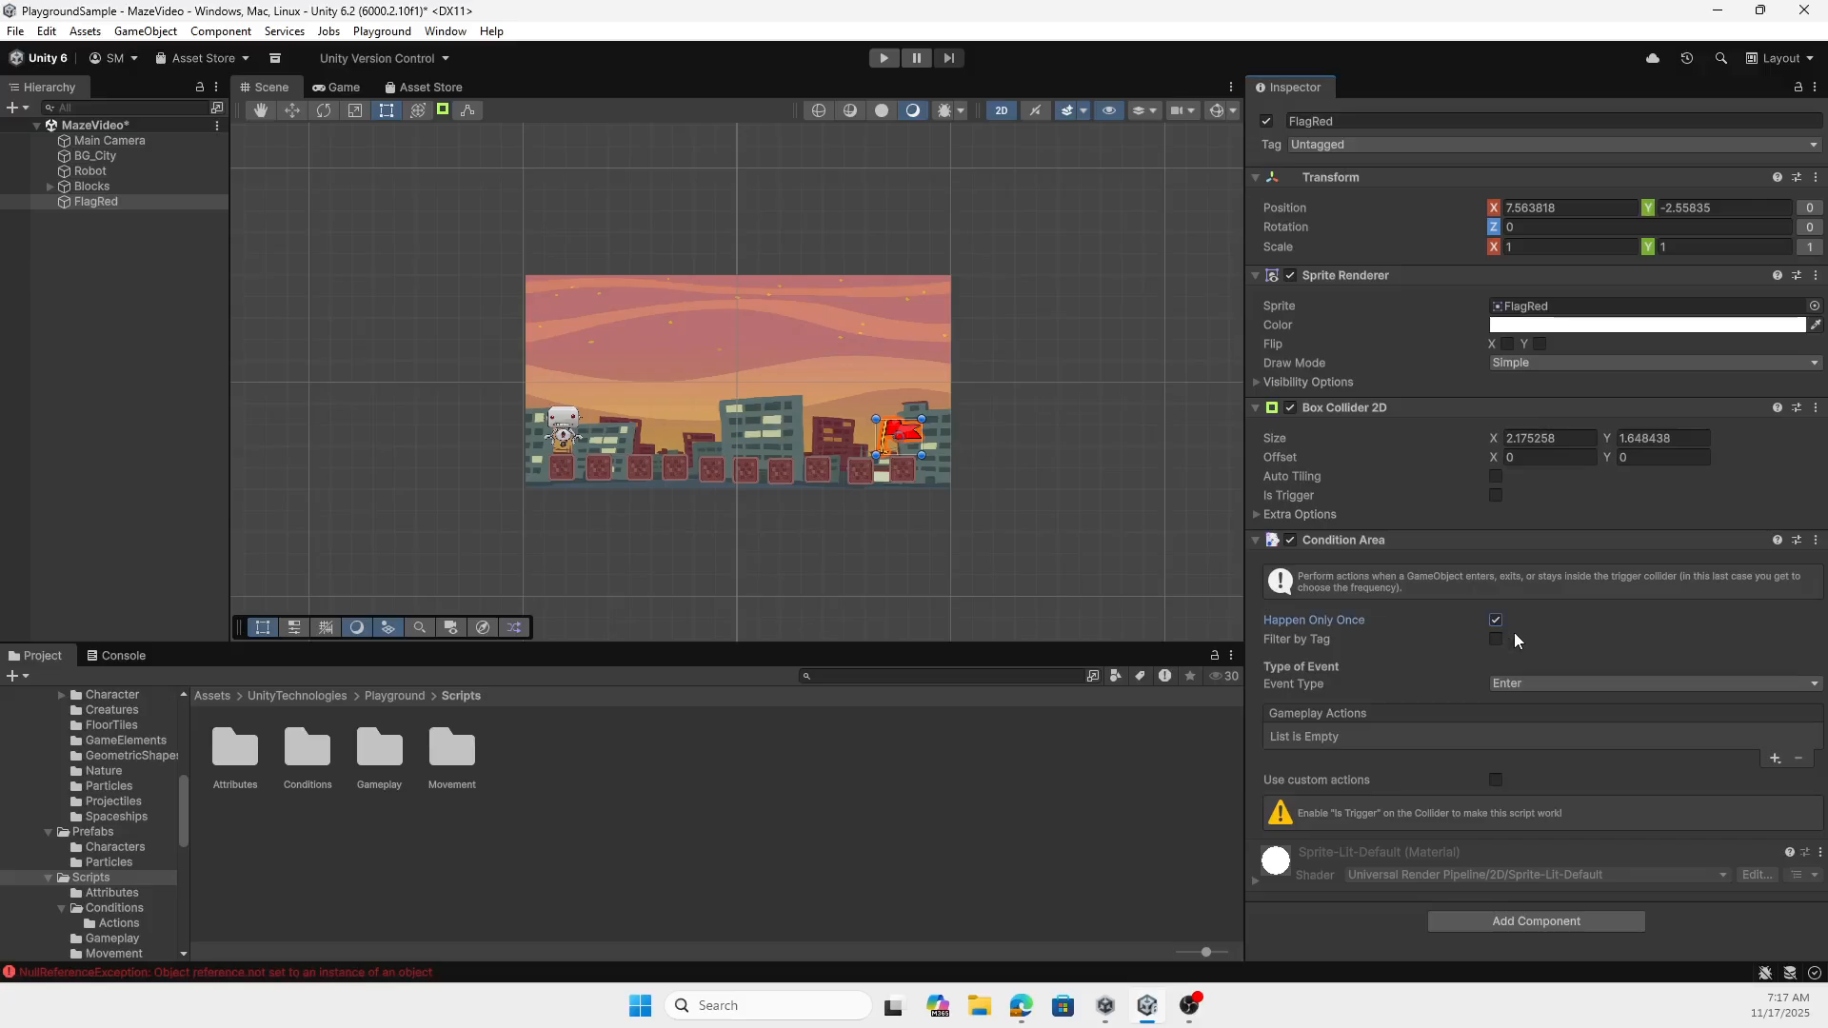
{"action": "left_click", "coordinate": [1497, 639]}
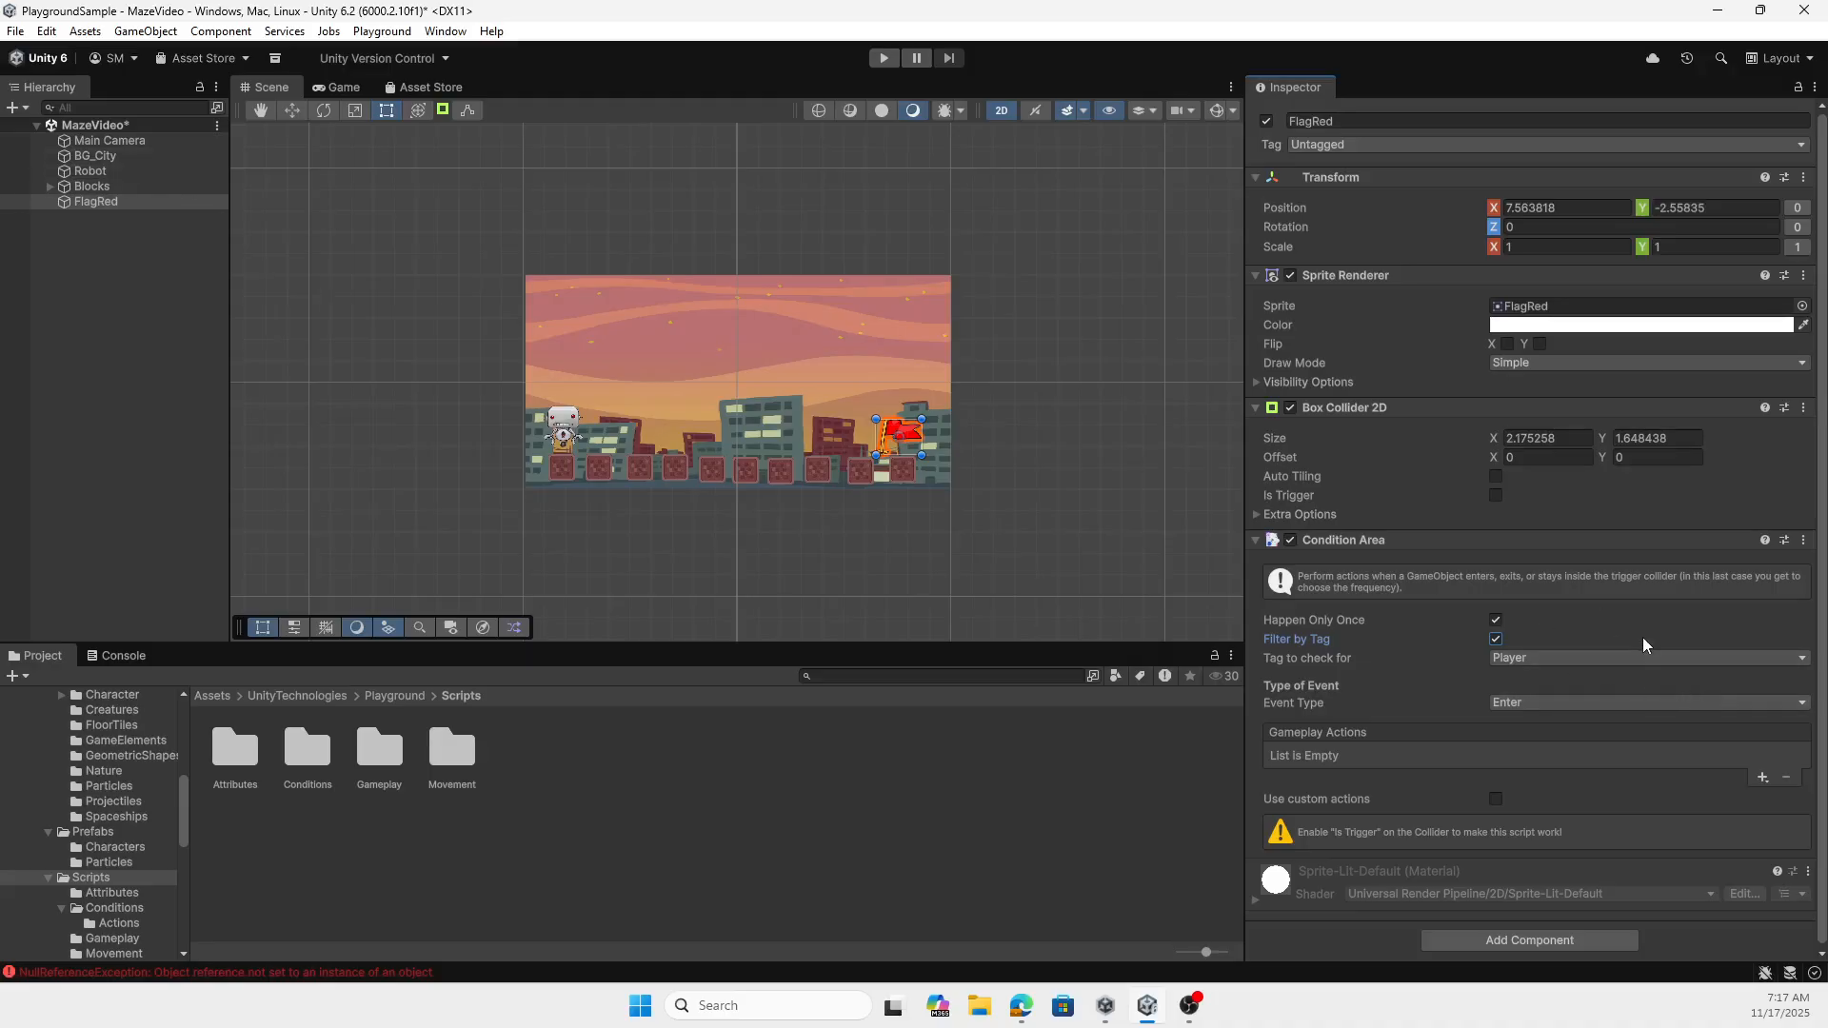
- Assign the Player tag to the Robot object
{"action": "left_click", "coordinate": [99, 173]}
{"action": "left_click", "coordinate": [1364, 145]}
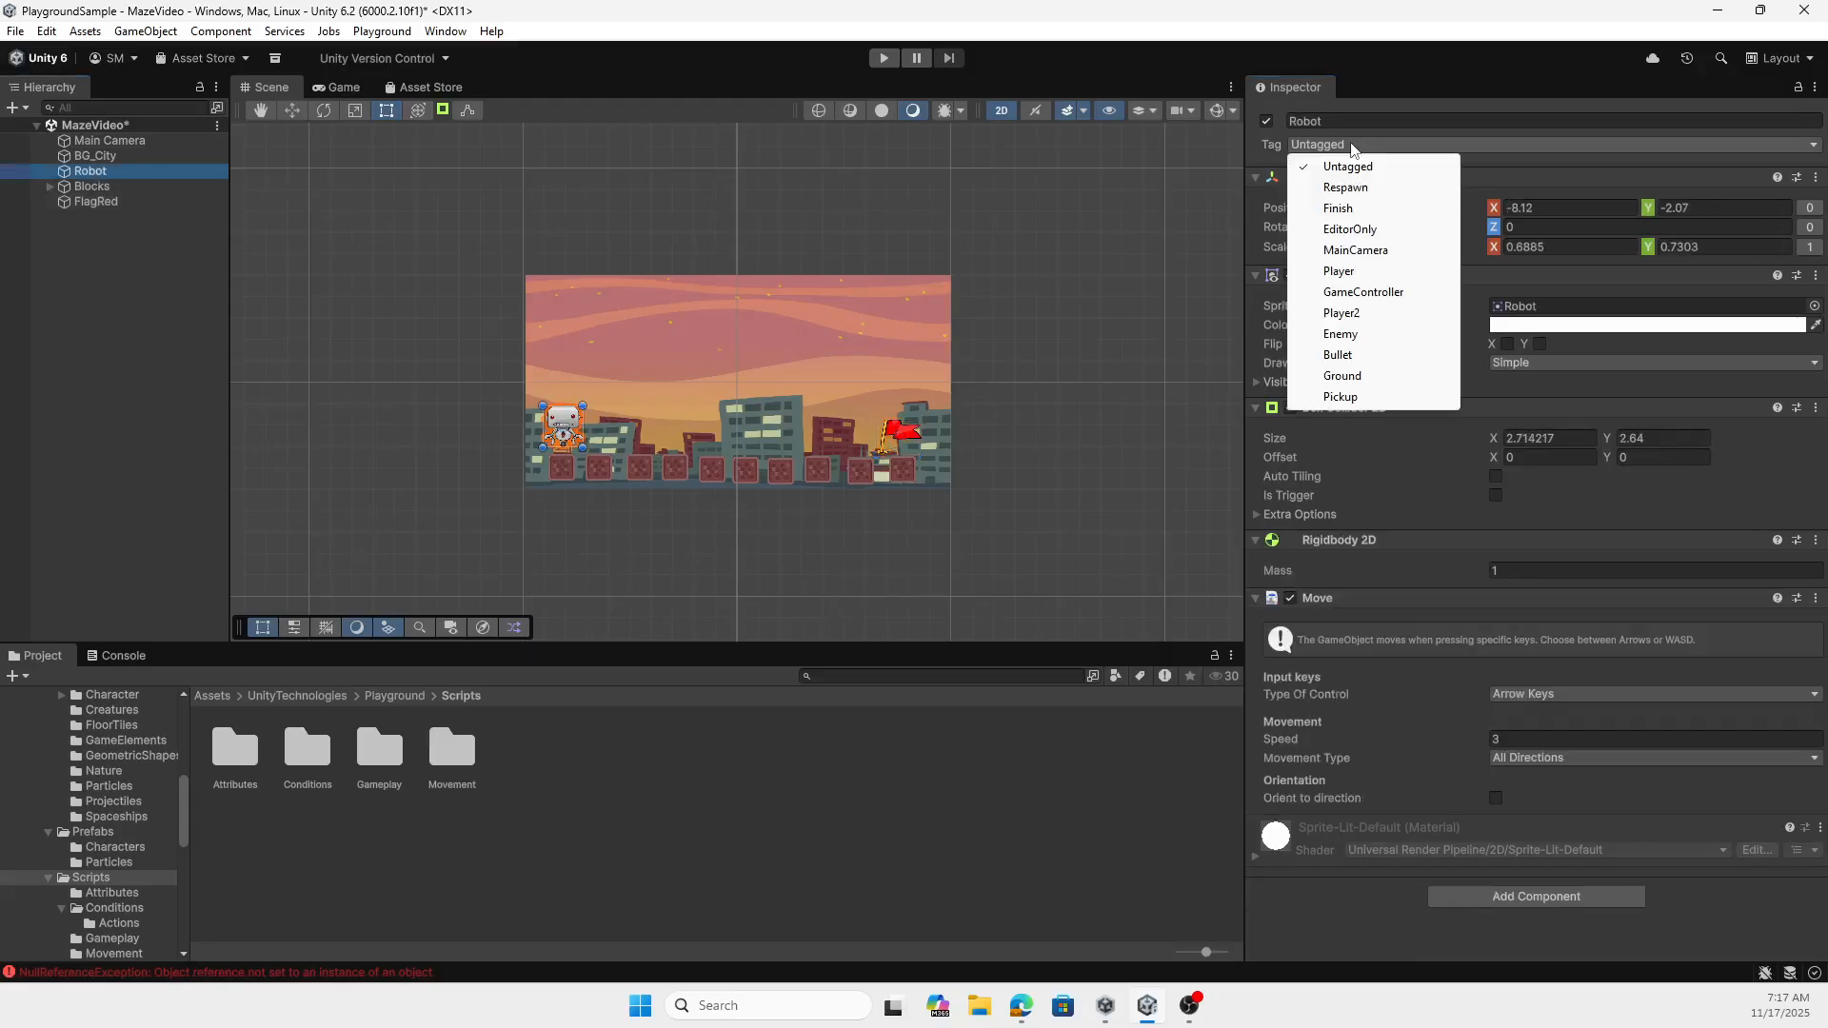
{"action": "left_click", "coordinate": [1340, 271]}
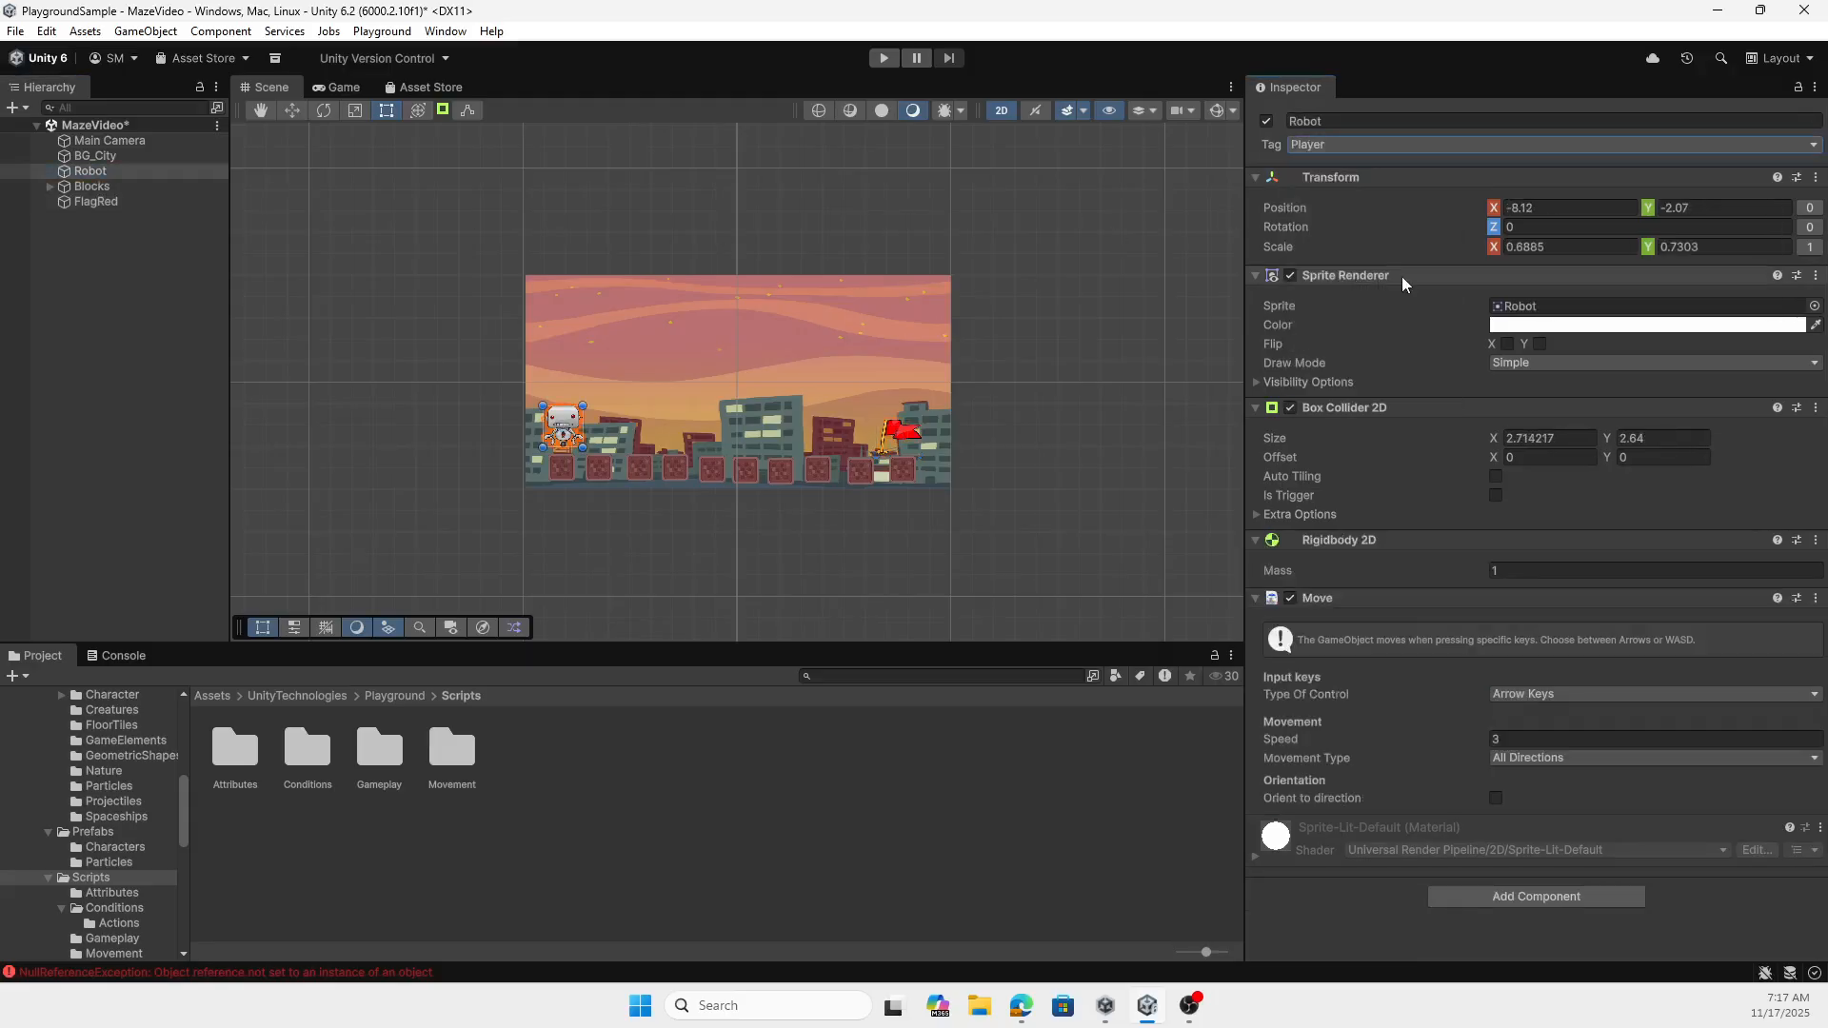
- Add a LoadLevelAction to the red flag's Condition Area and enable Is Trigger on its Box Collider 2D
{"action": "left_click", "coordinate": [99, 202]}
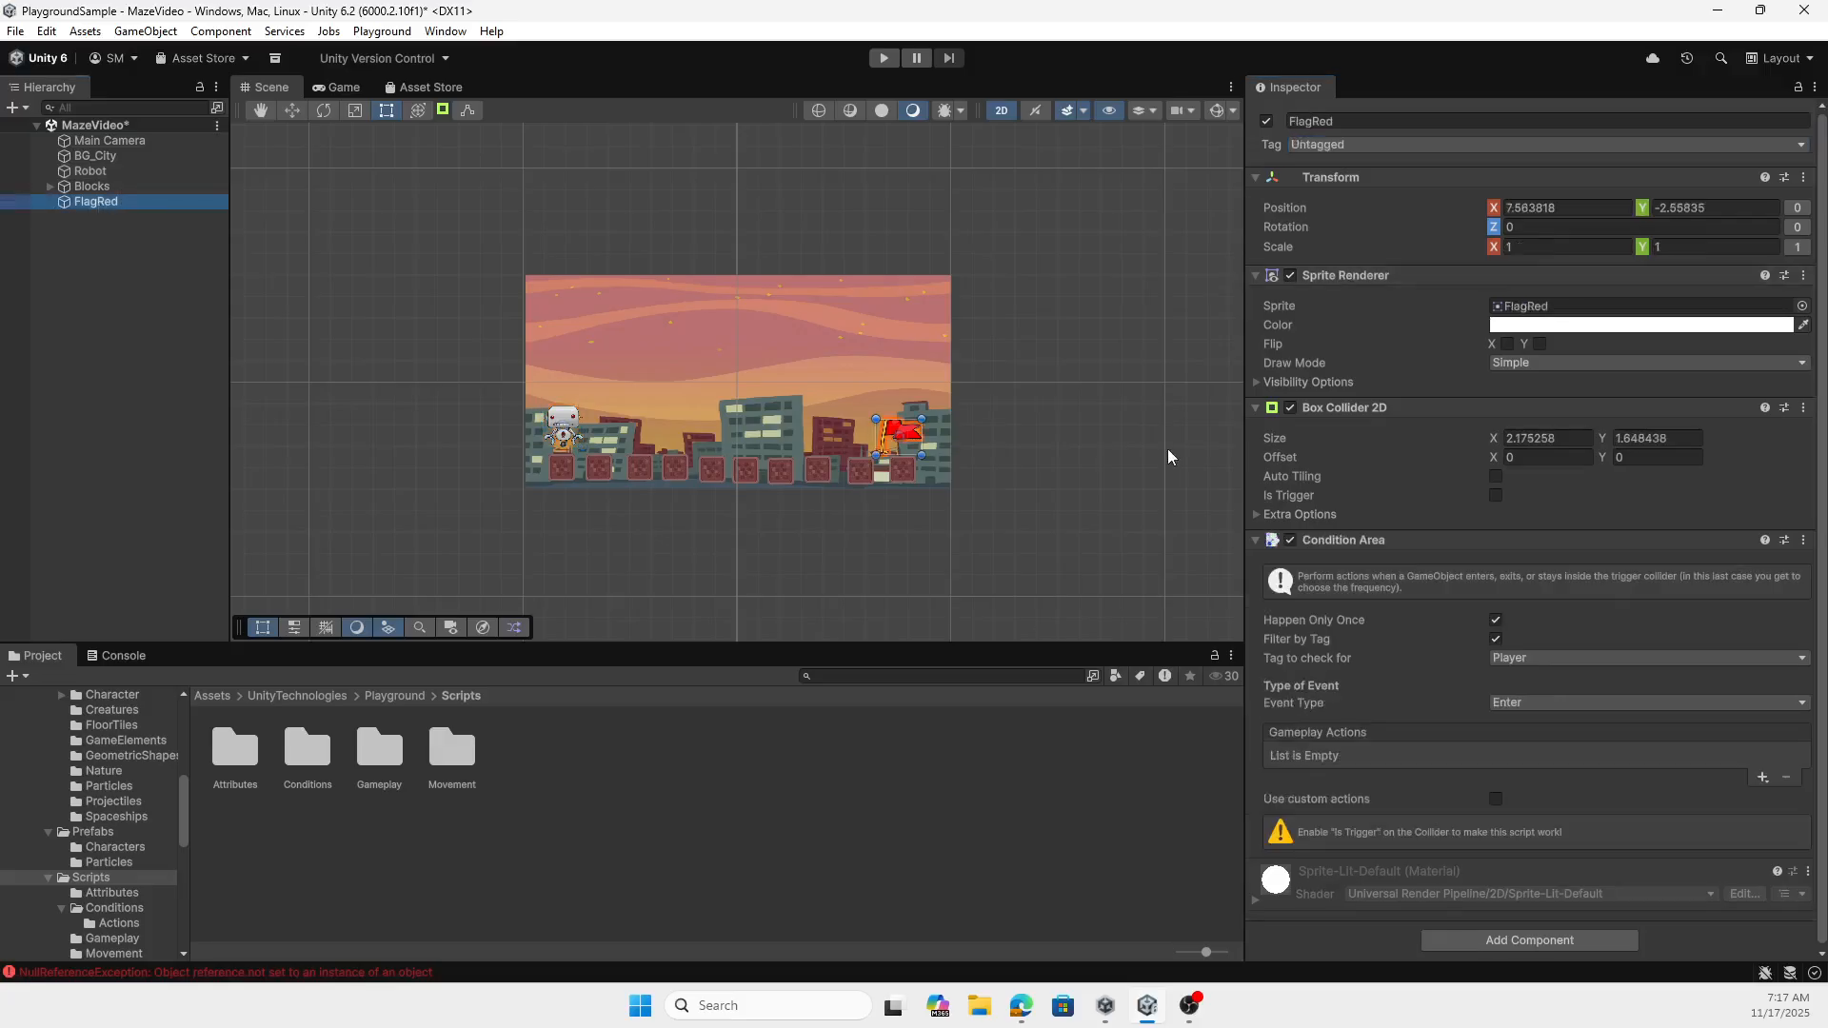
{"action": "scroll", "coordinate": [1436, 739], "scroll_direction": "down", "scroll_amount": 1}
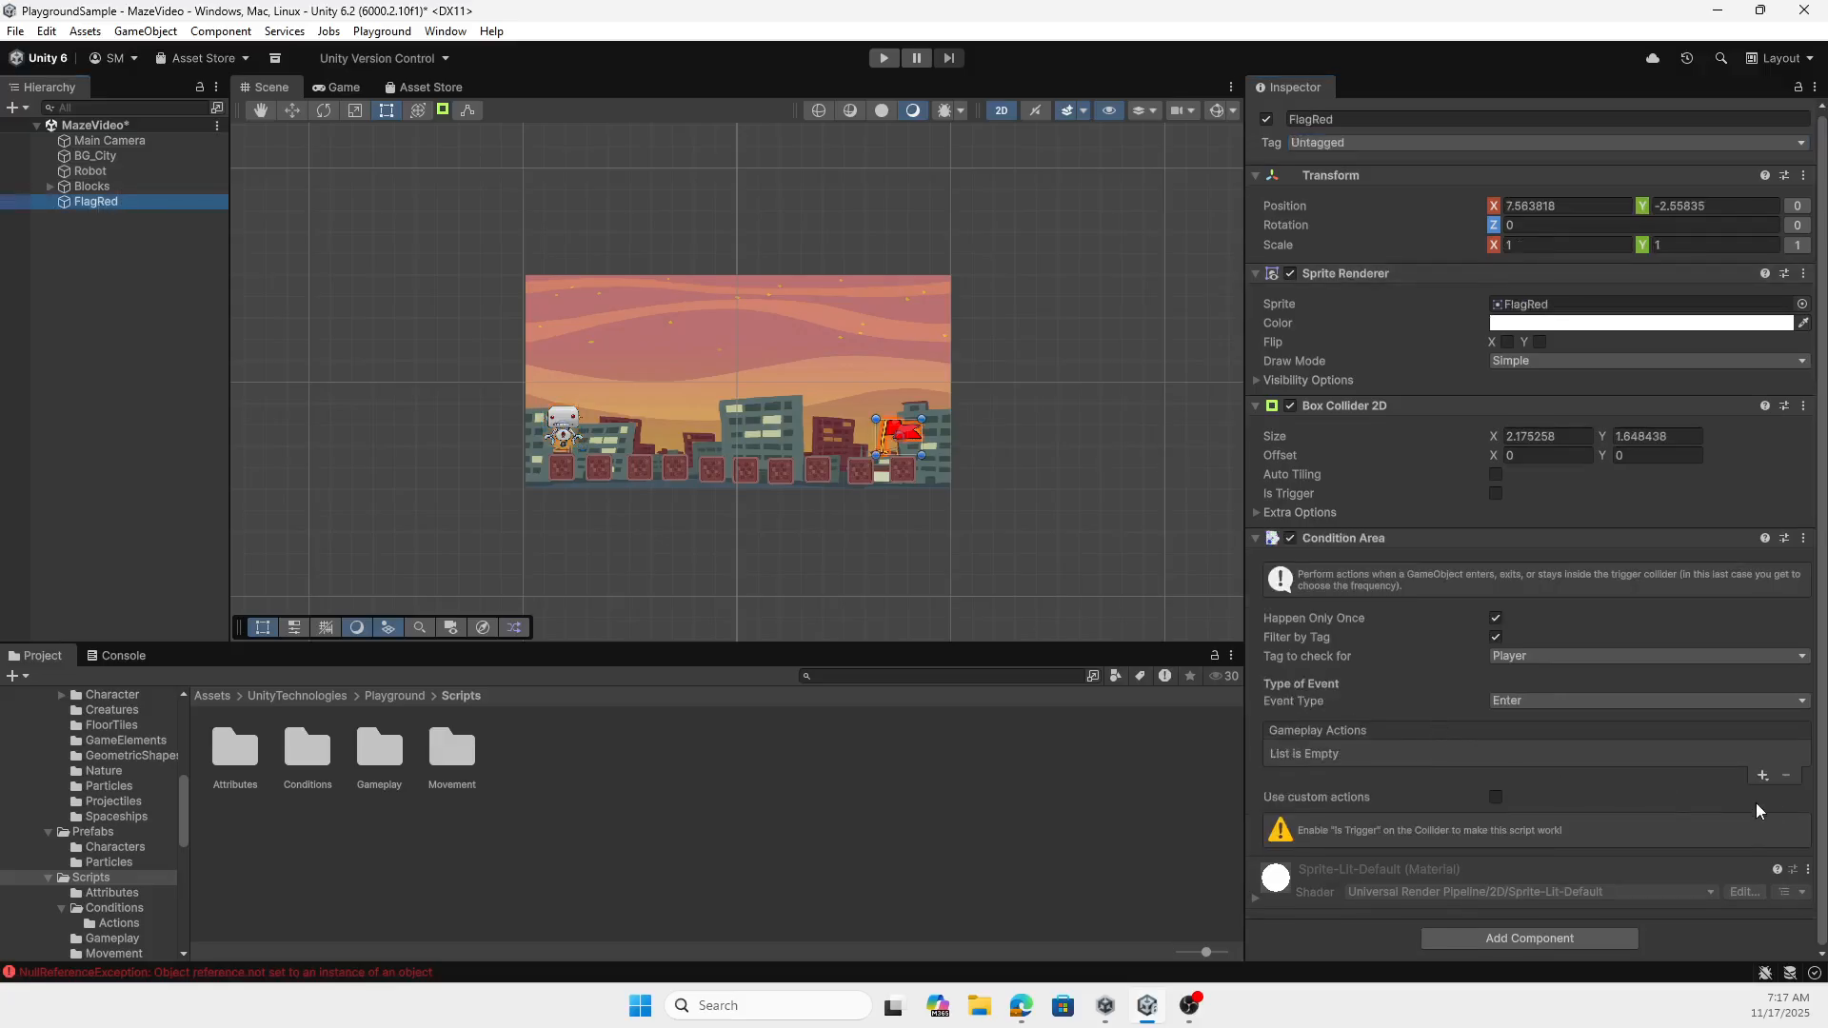
{"action": "left_click", "coordinate": [1760, 775]}
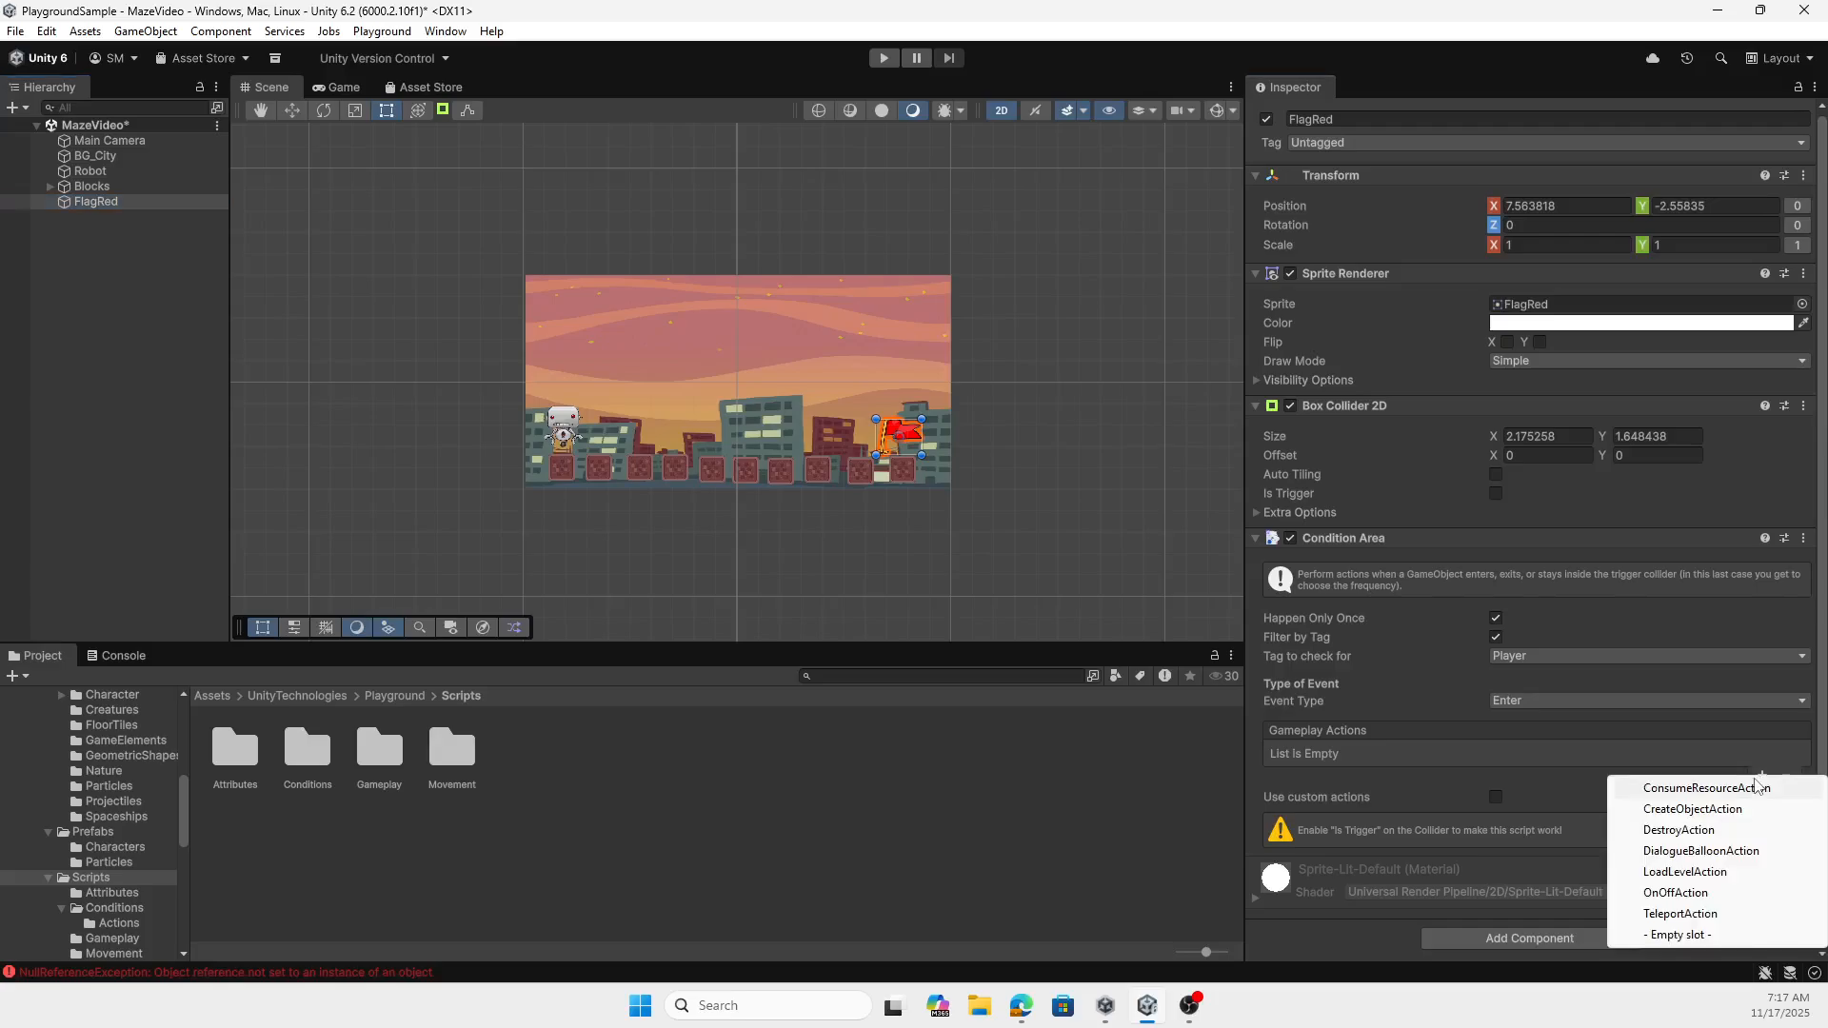
{"action": "left_click", "coordinate": [1683, 874]}
{"action": "scroll", "coordinate": [1554, 765], "scroll_direction": "down", "scroll_amount": 3}
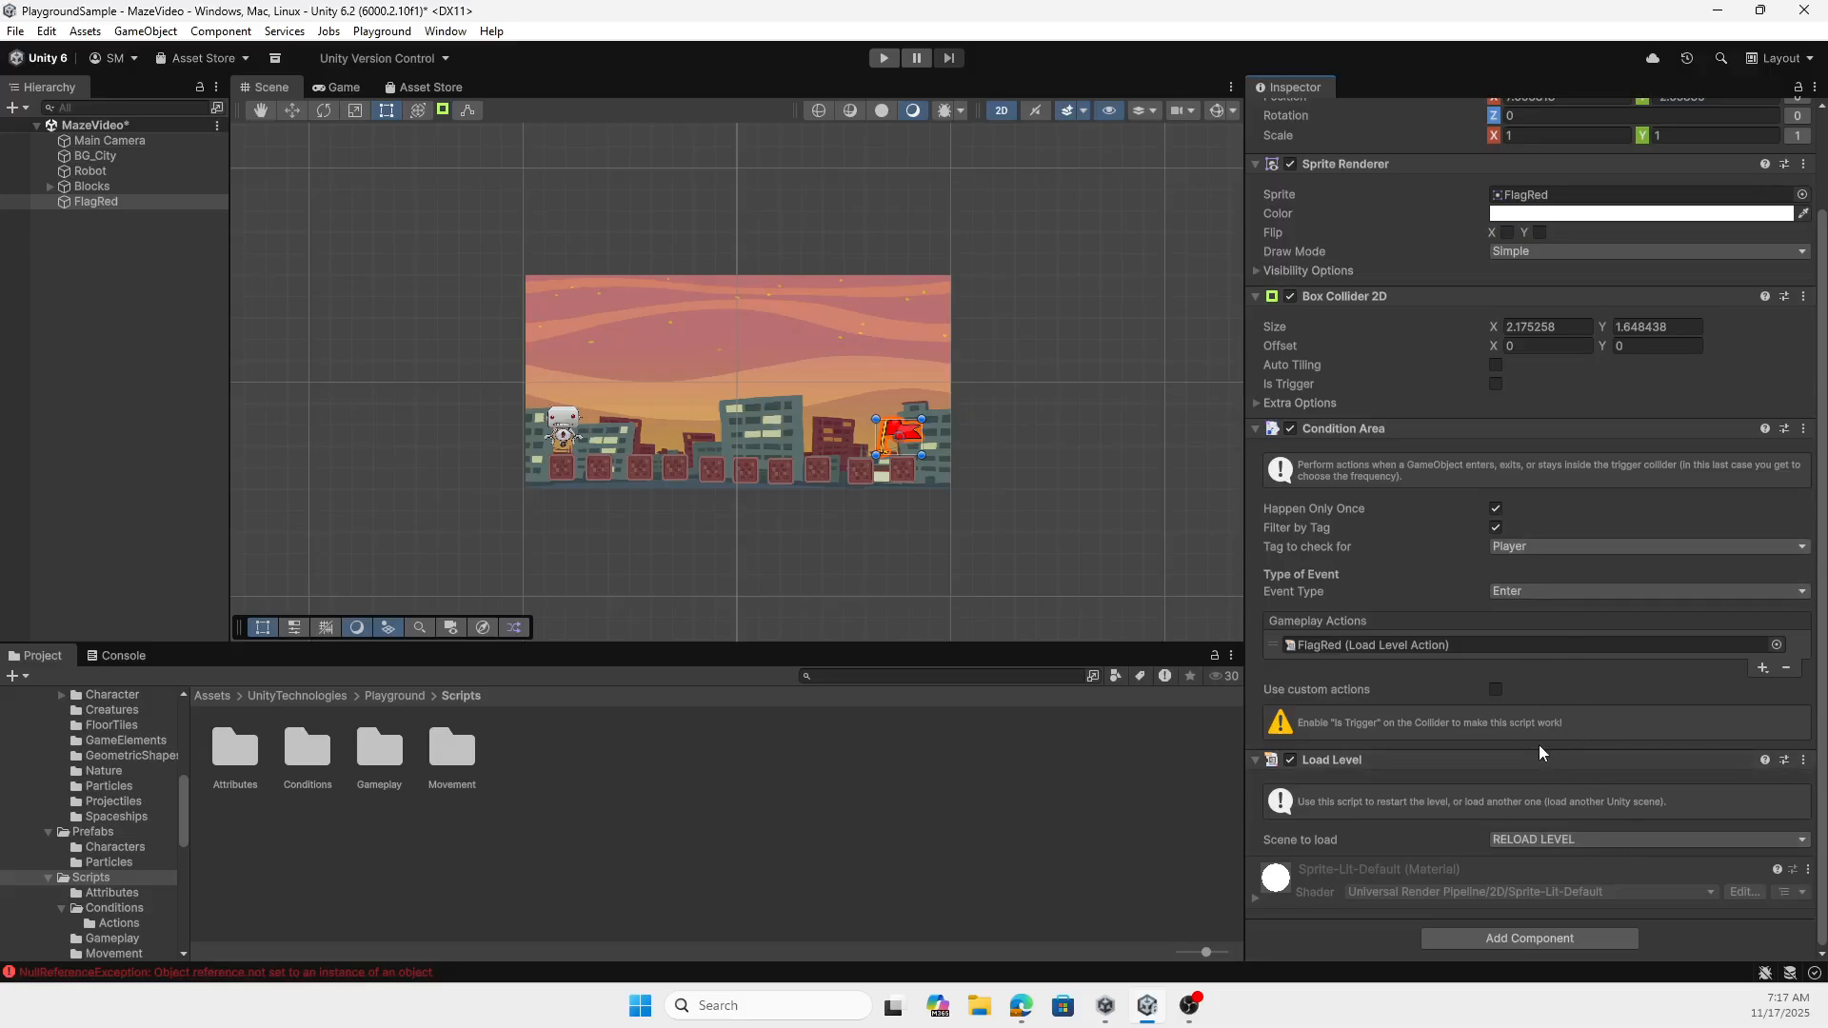
{"action": "left_click", "coordinate": [1497, 386]}
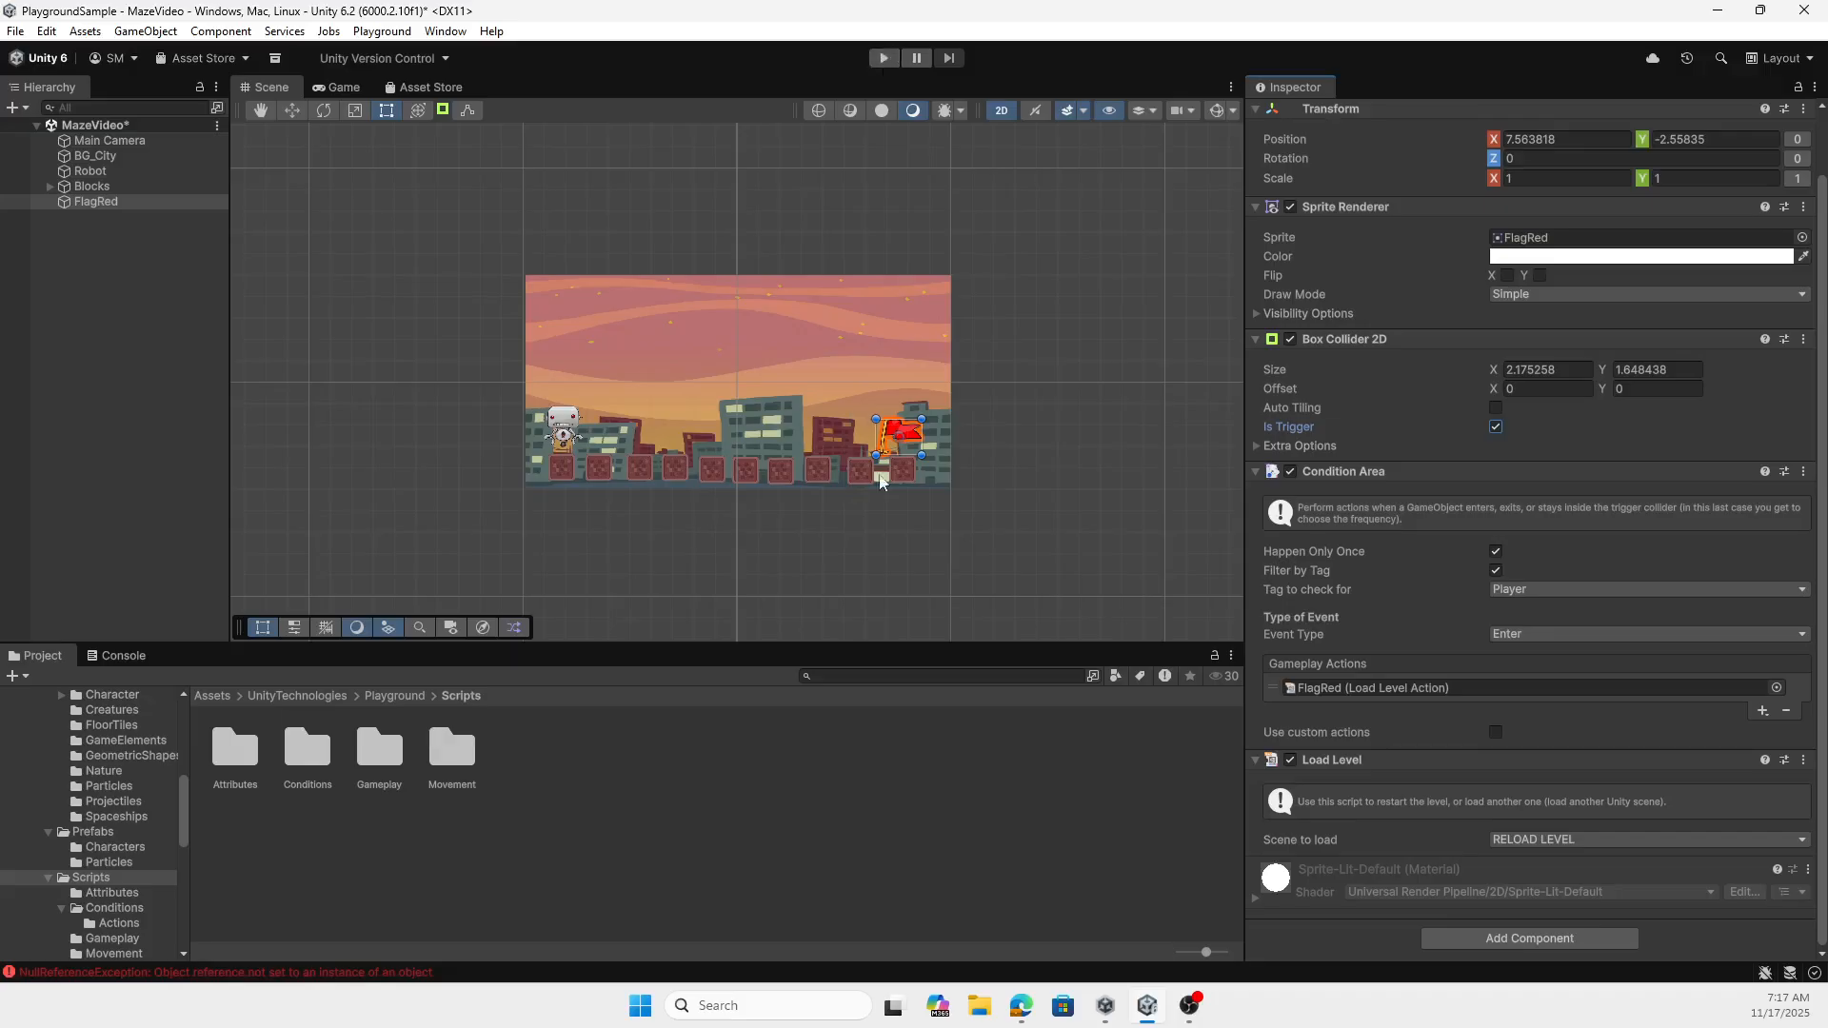
- Play-test the level reload by moving the robot across the blocks into the red flag, and stop the game
{"action": "left_click", "coordinate": [884, 58]}
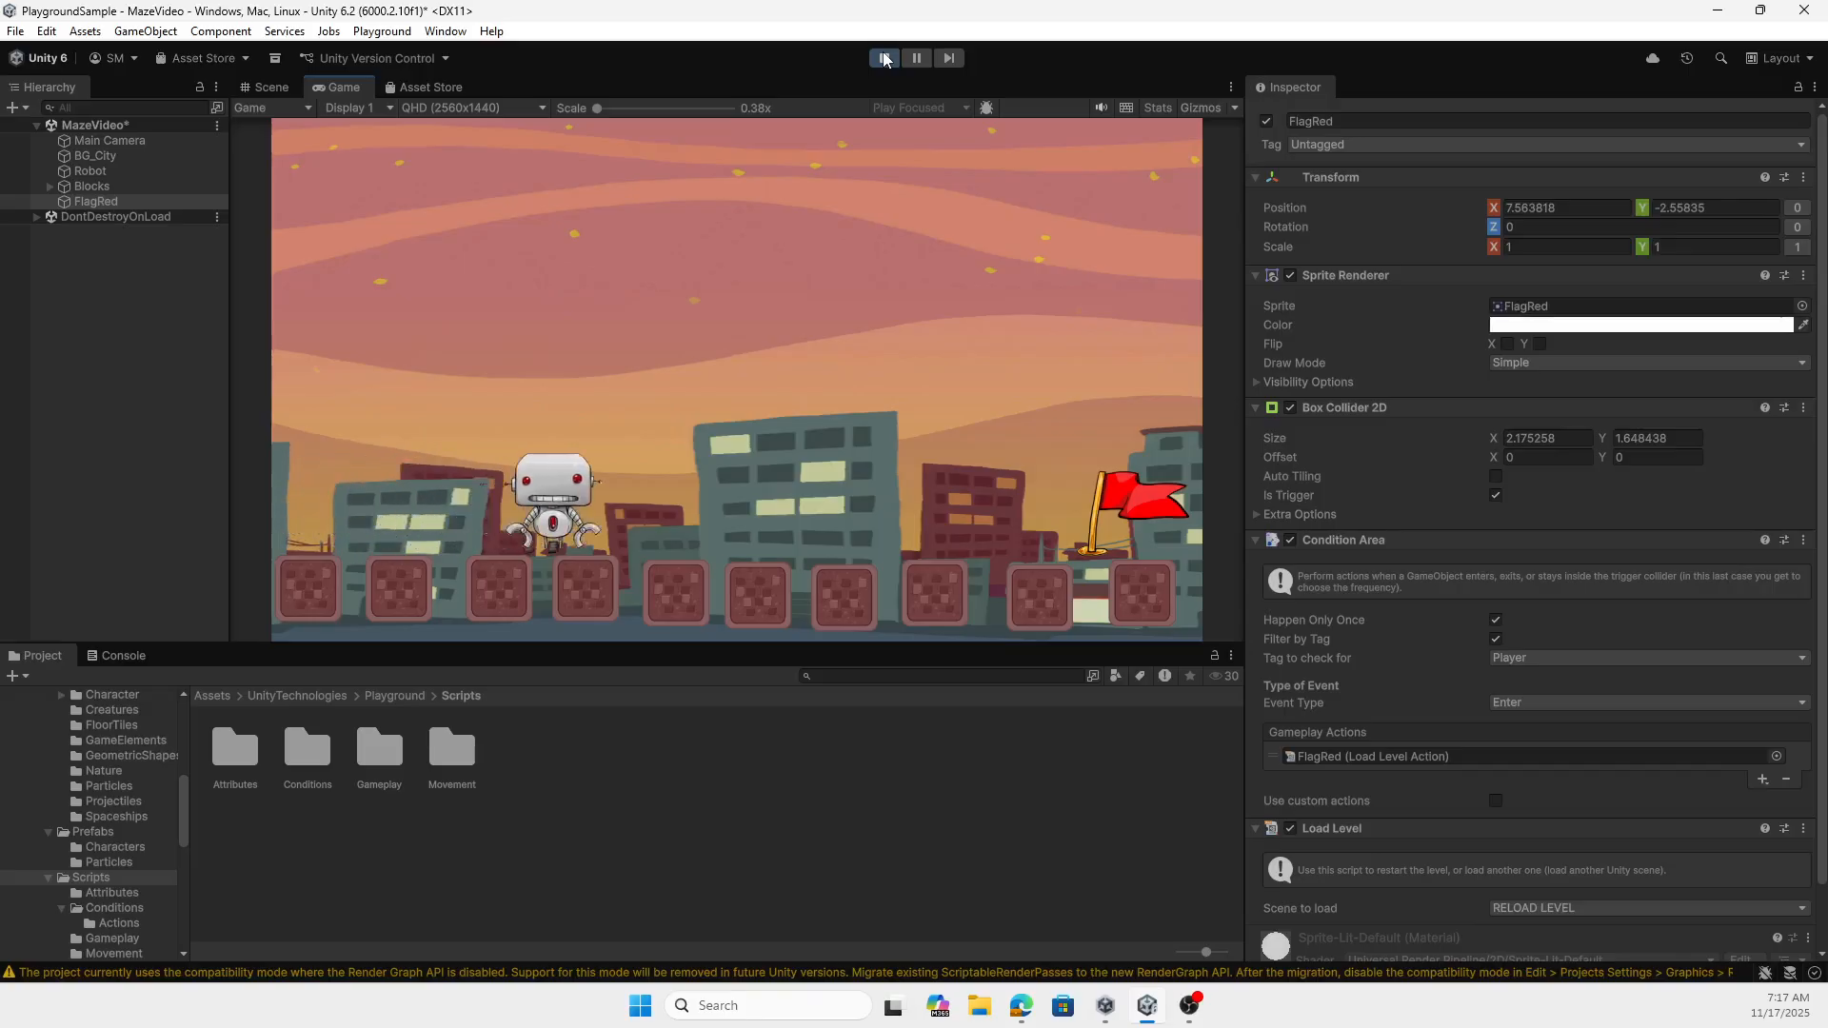
{"action": "key", "text": "Right"}
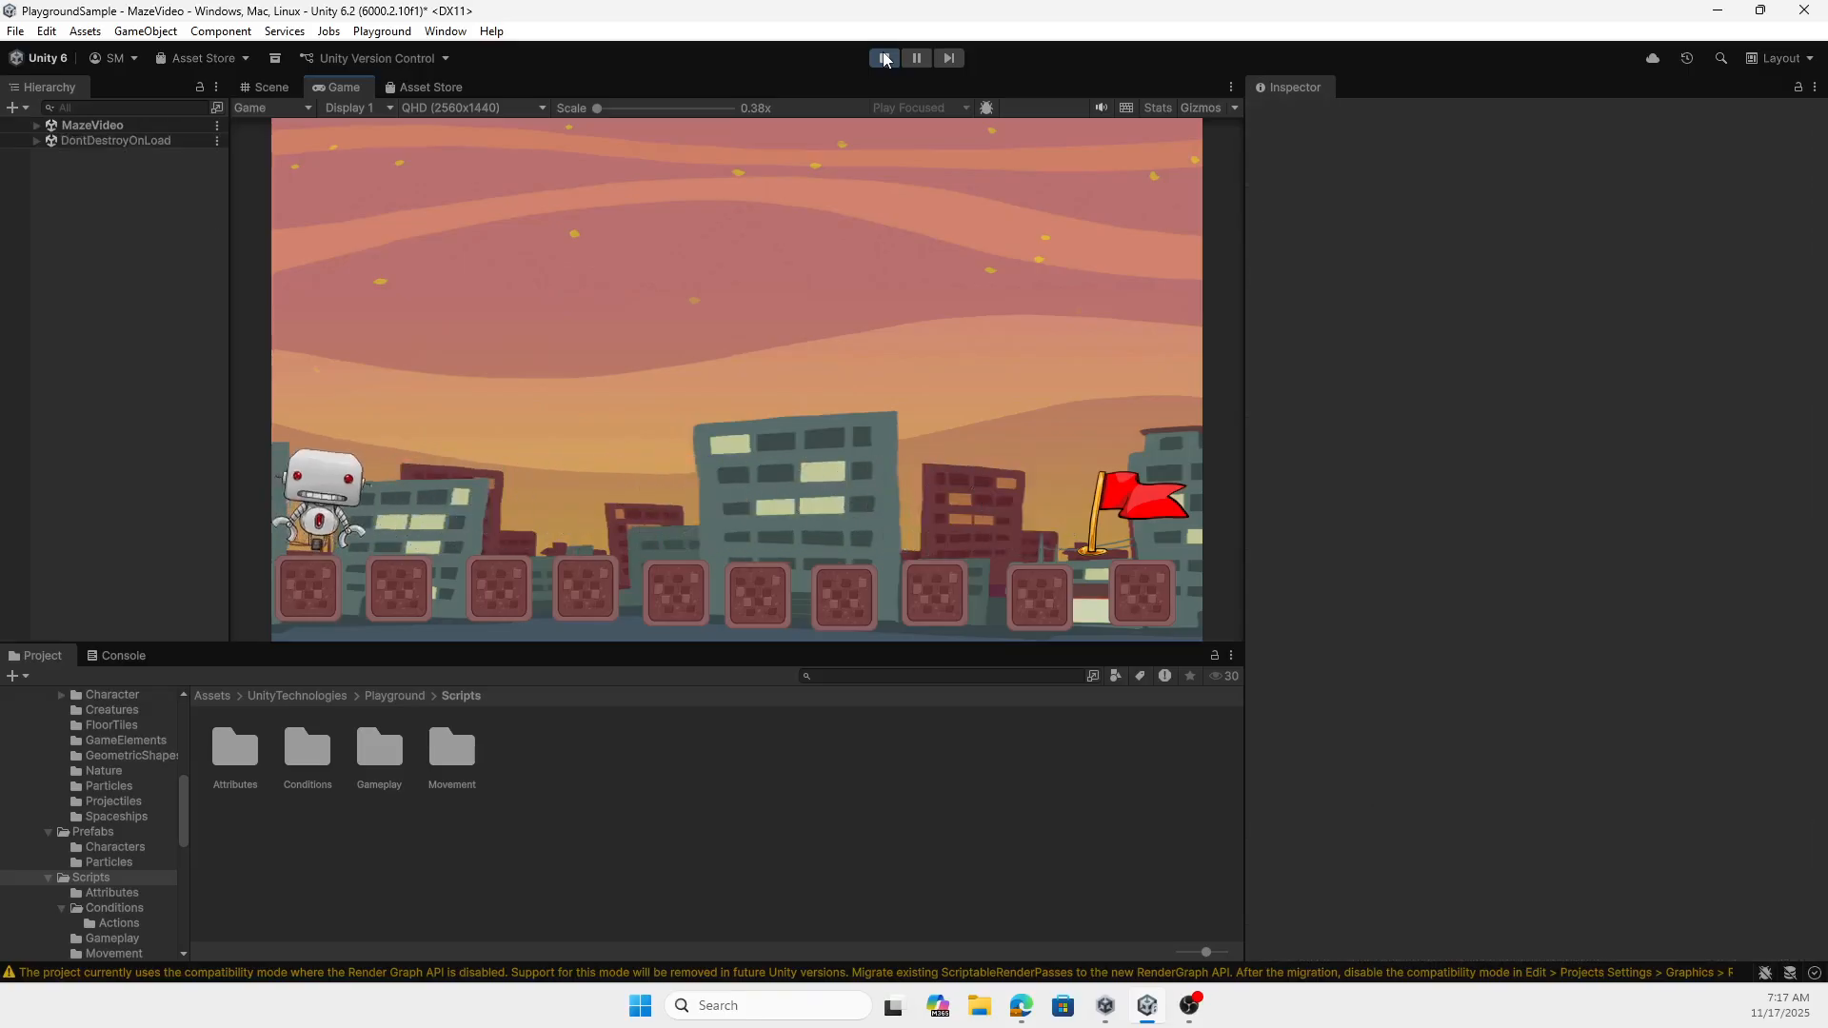
{"action": "key", "text": "Right"}
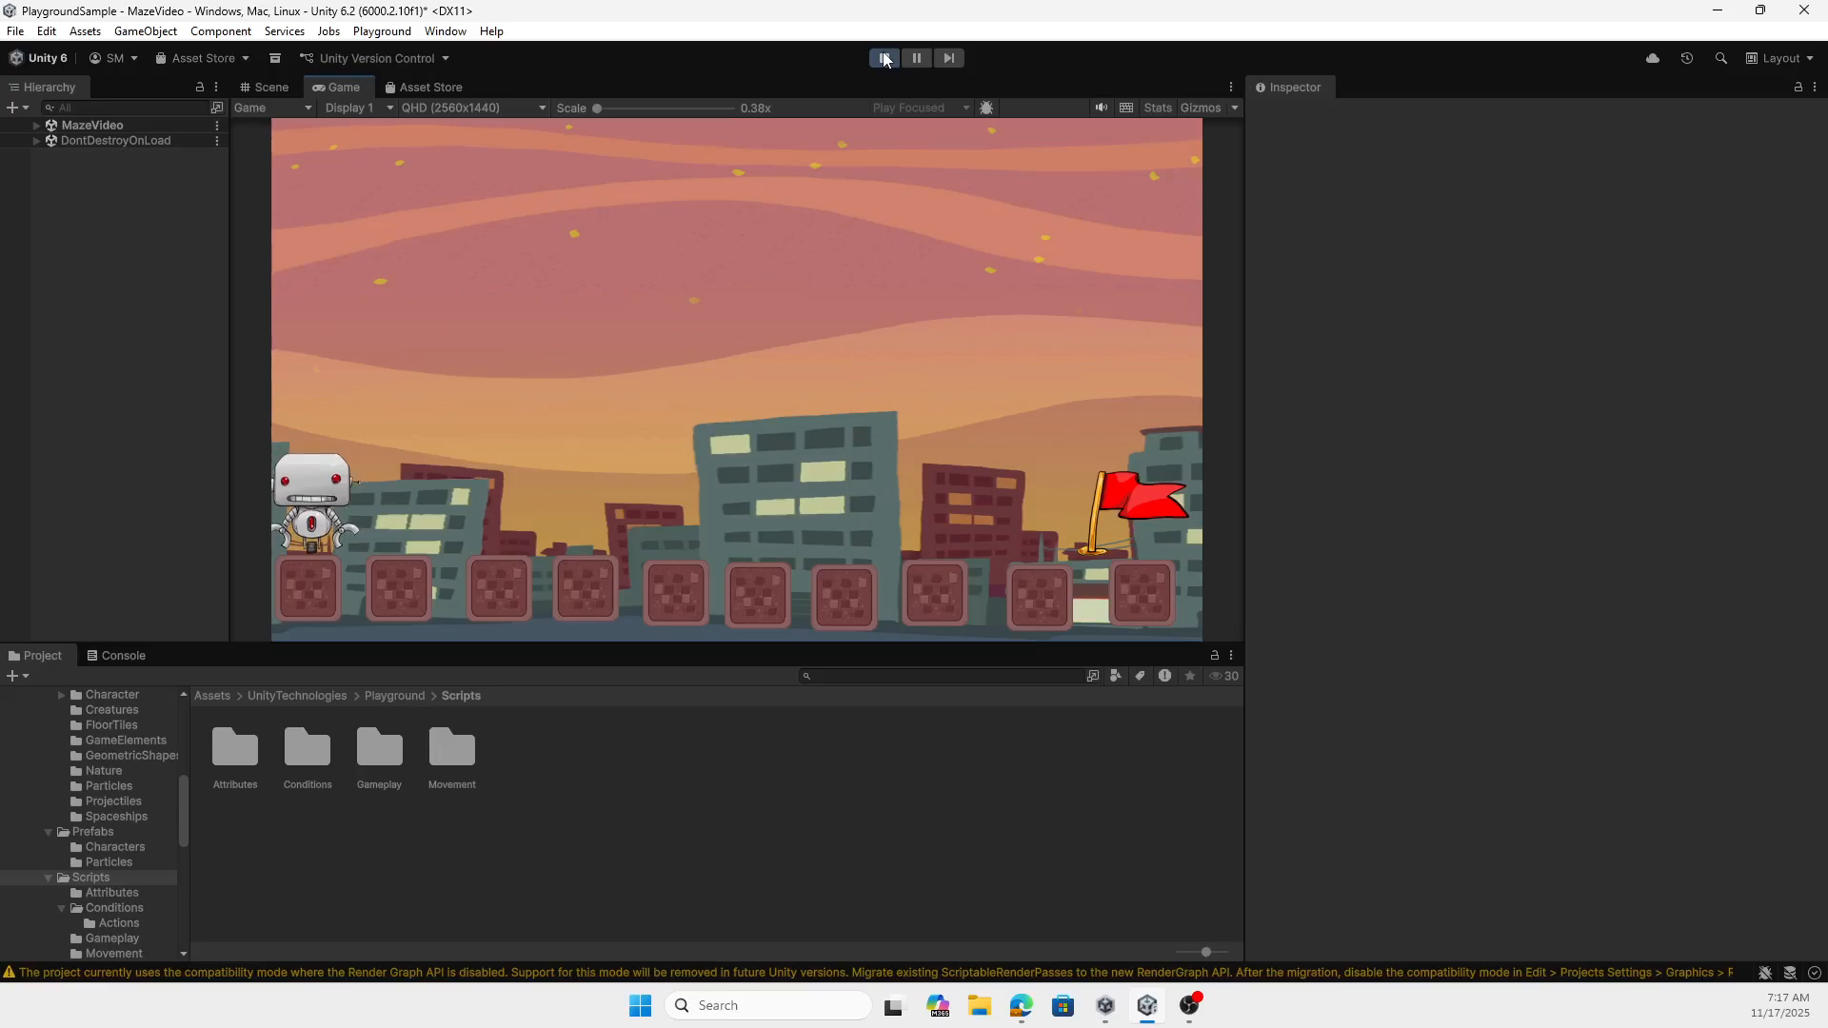
{"action": "key", "text": "Right"}
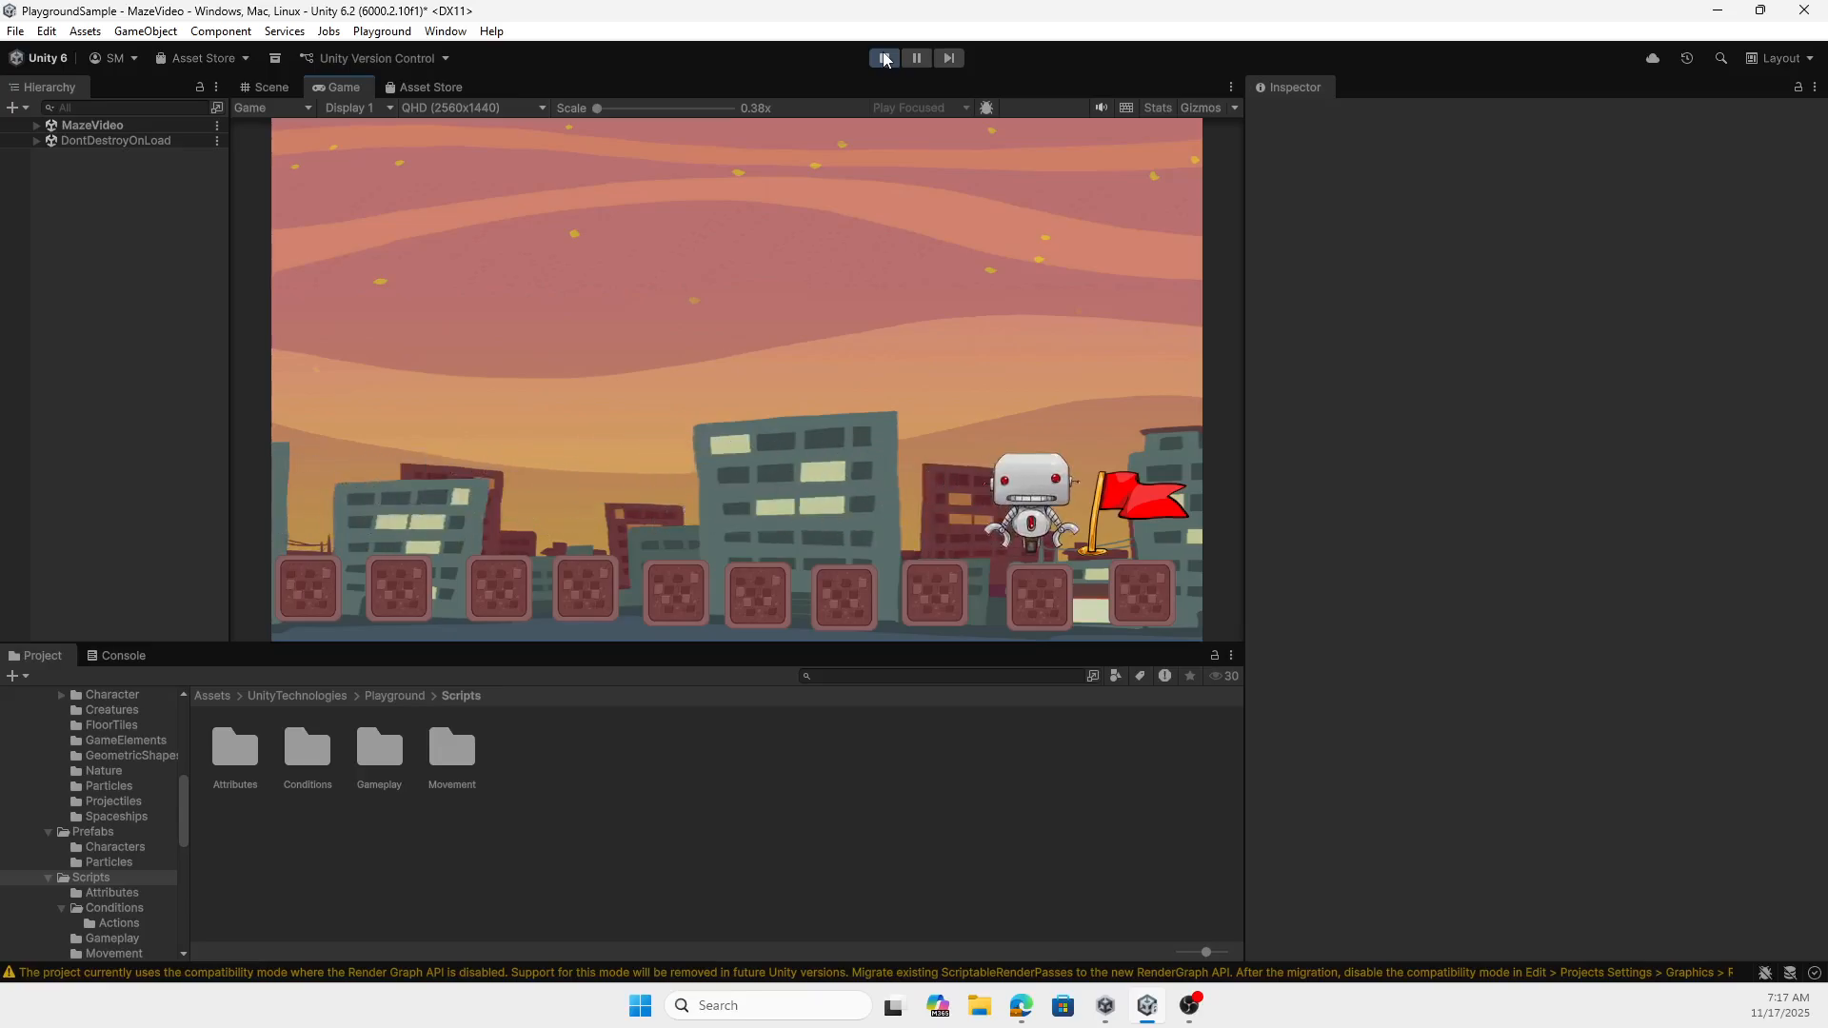
{"action": "left_click", "coordinate": [886, 59]}
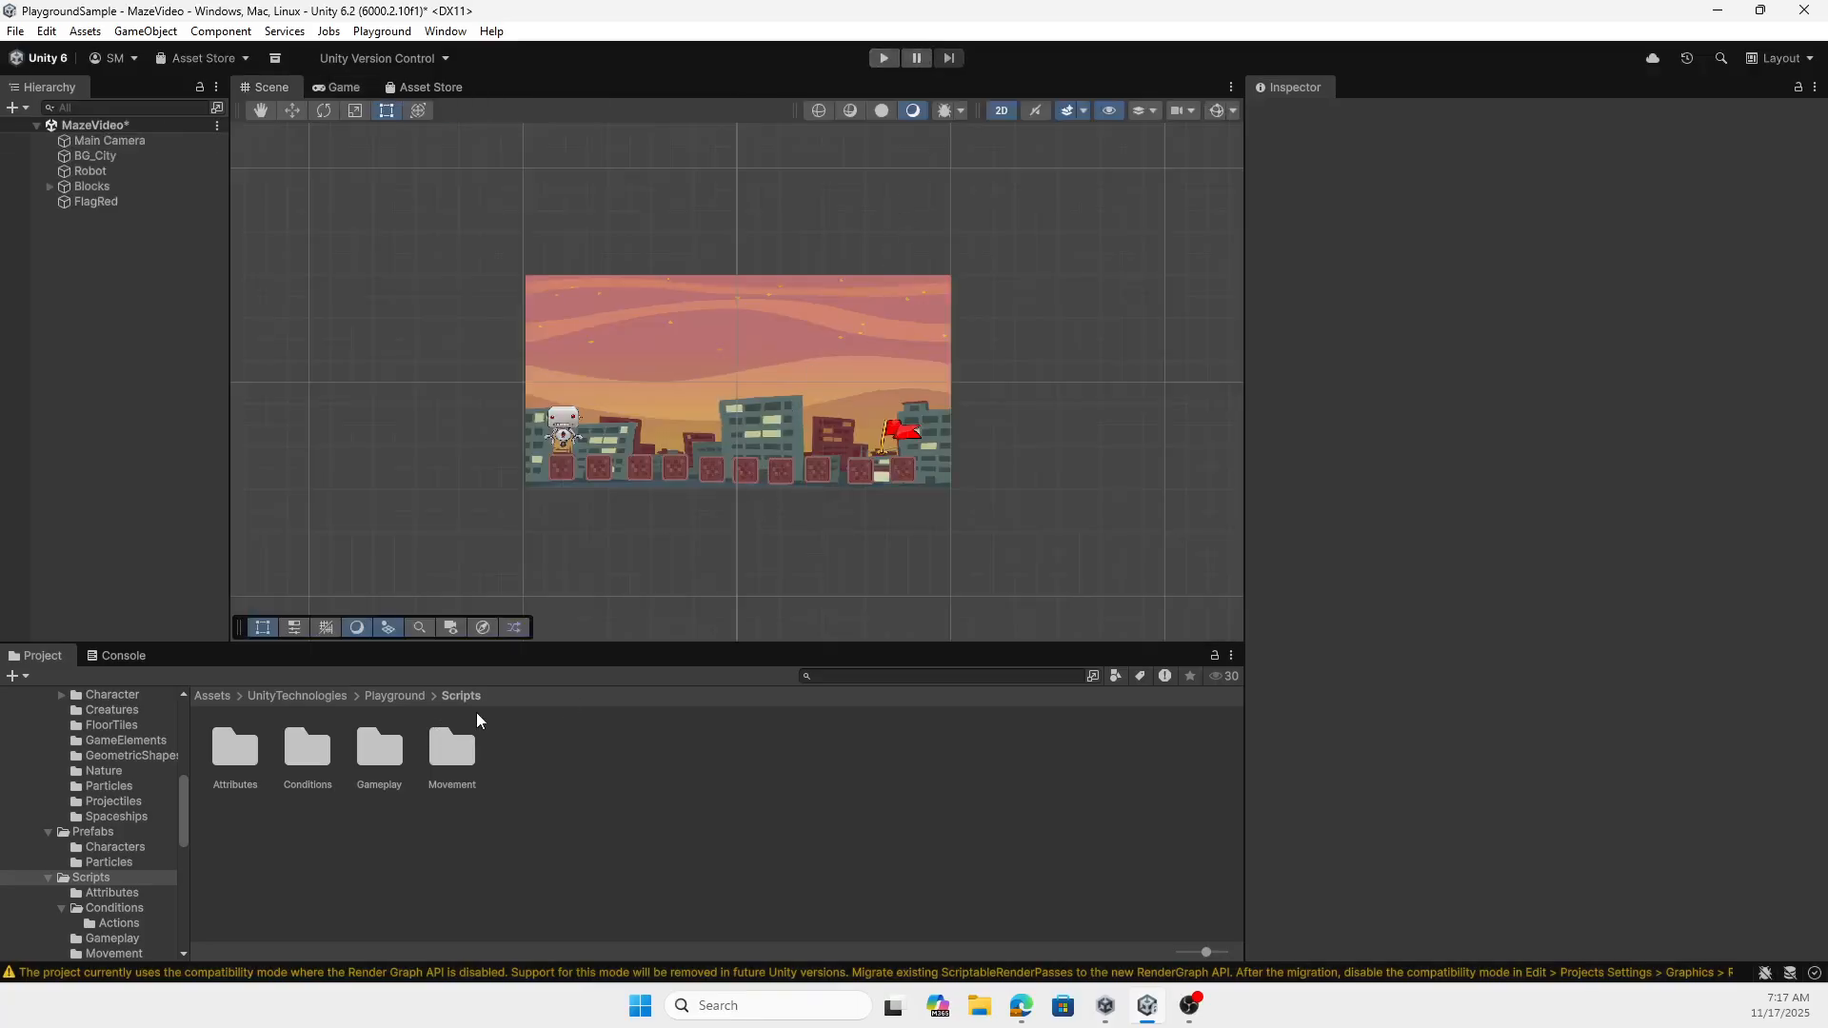
- Browse the Playground Scripts and Prefabs folders and examine the UserInterface prefab's component settings
{"action": "left_click", "coordinate": [394, 696]}
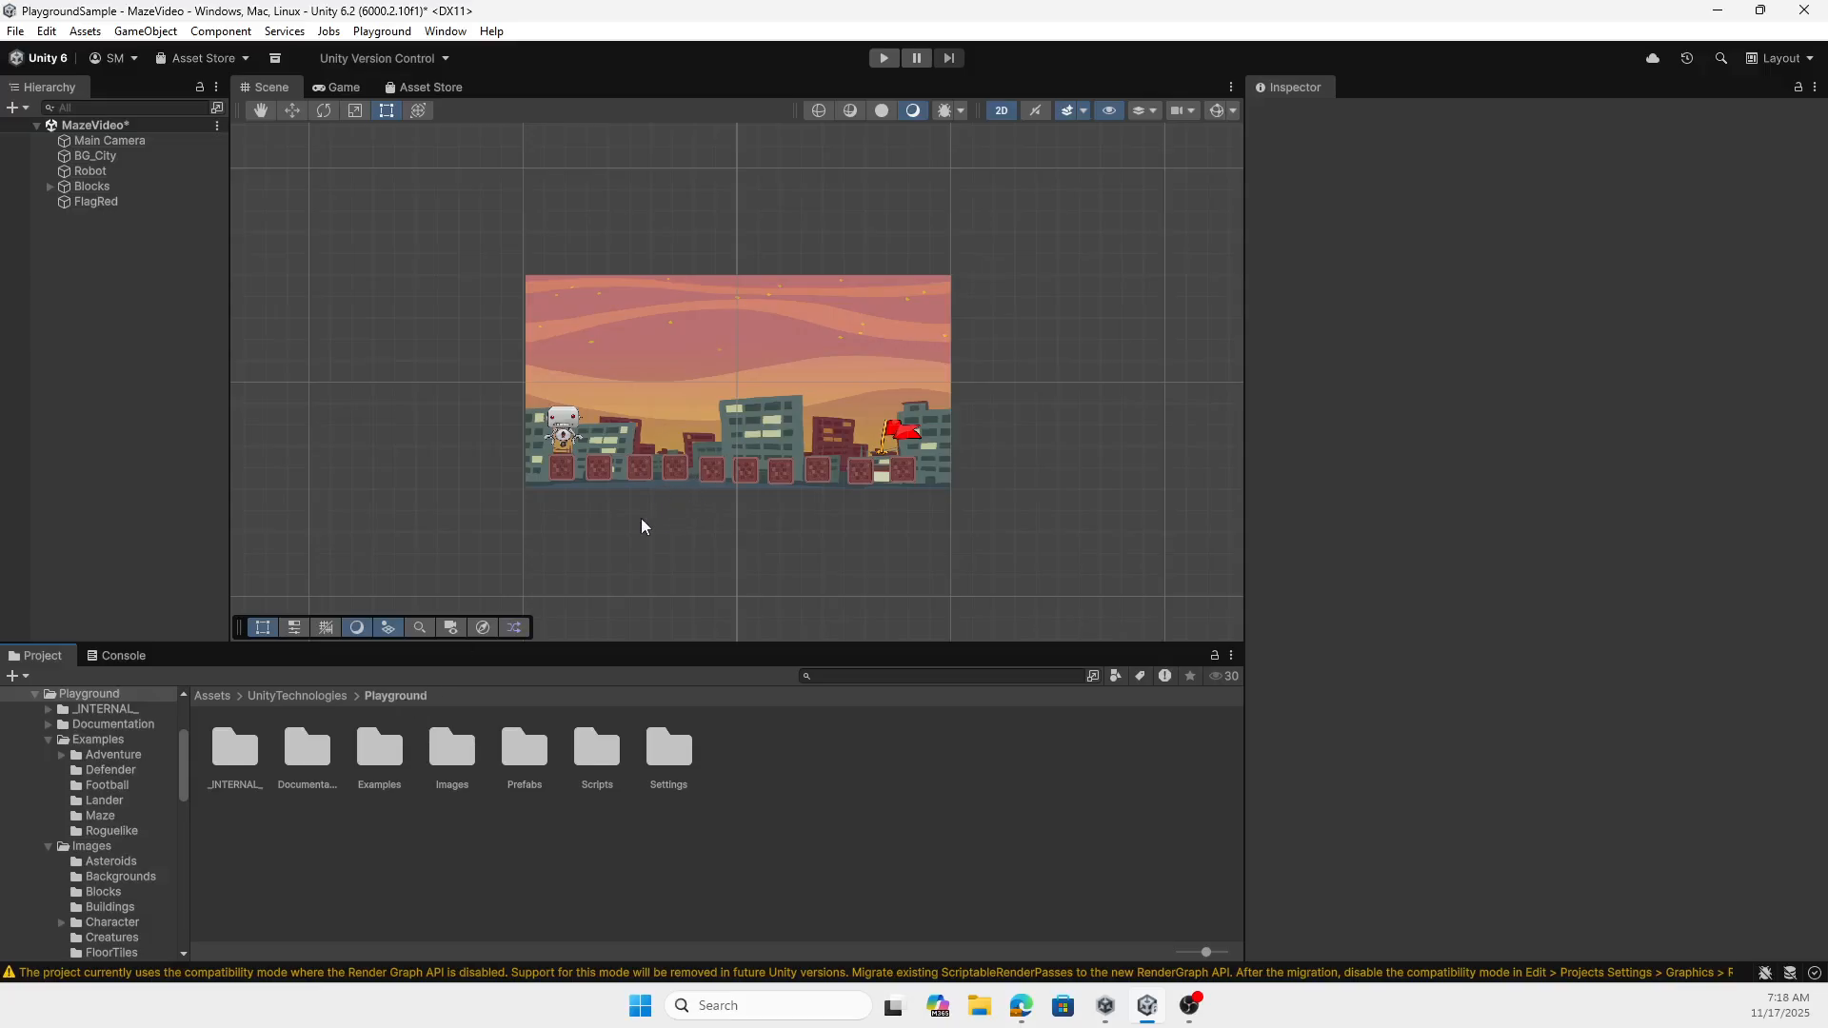
{"action": "double_click", "coordinate": [596, 766]}
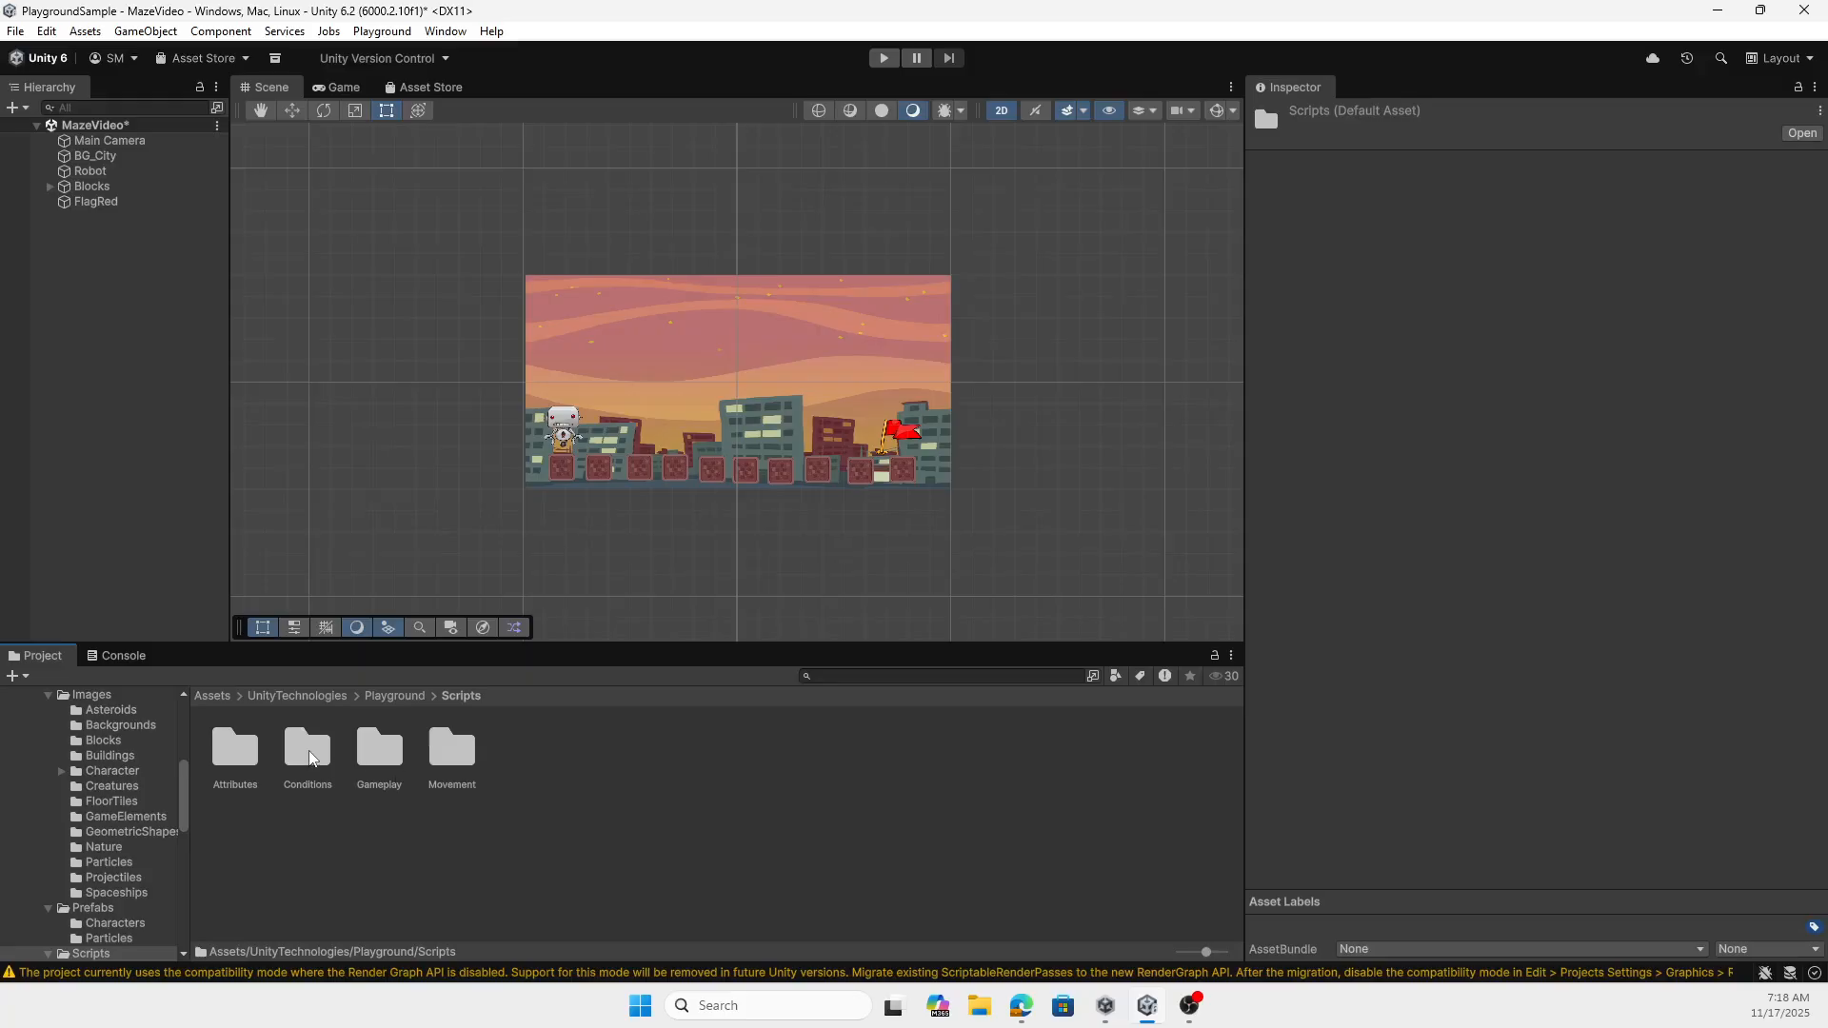
{"action": "left_click", "coordinate": [391, 696]}
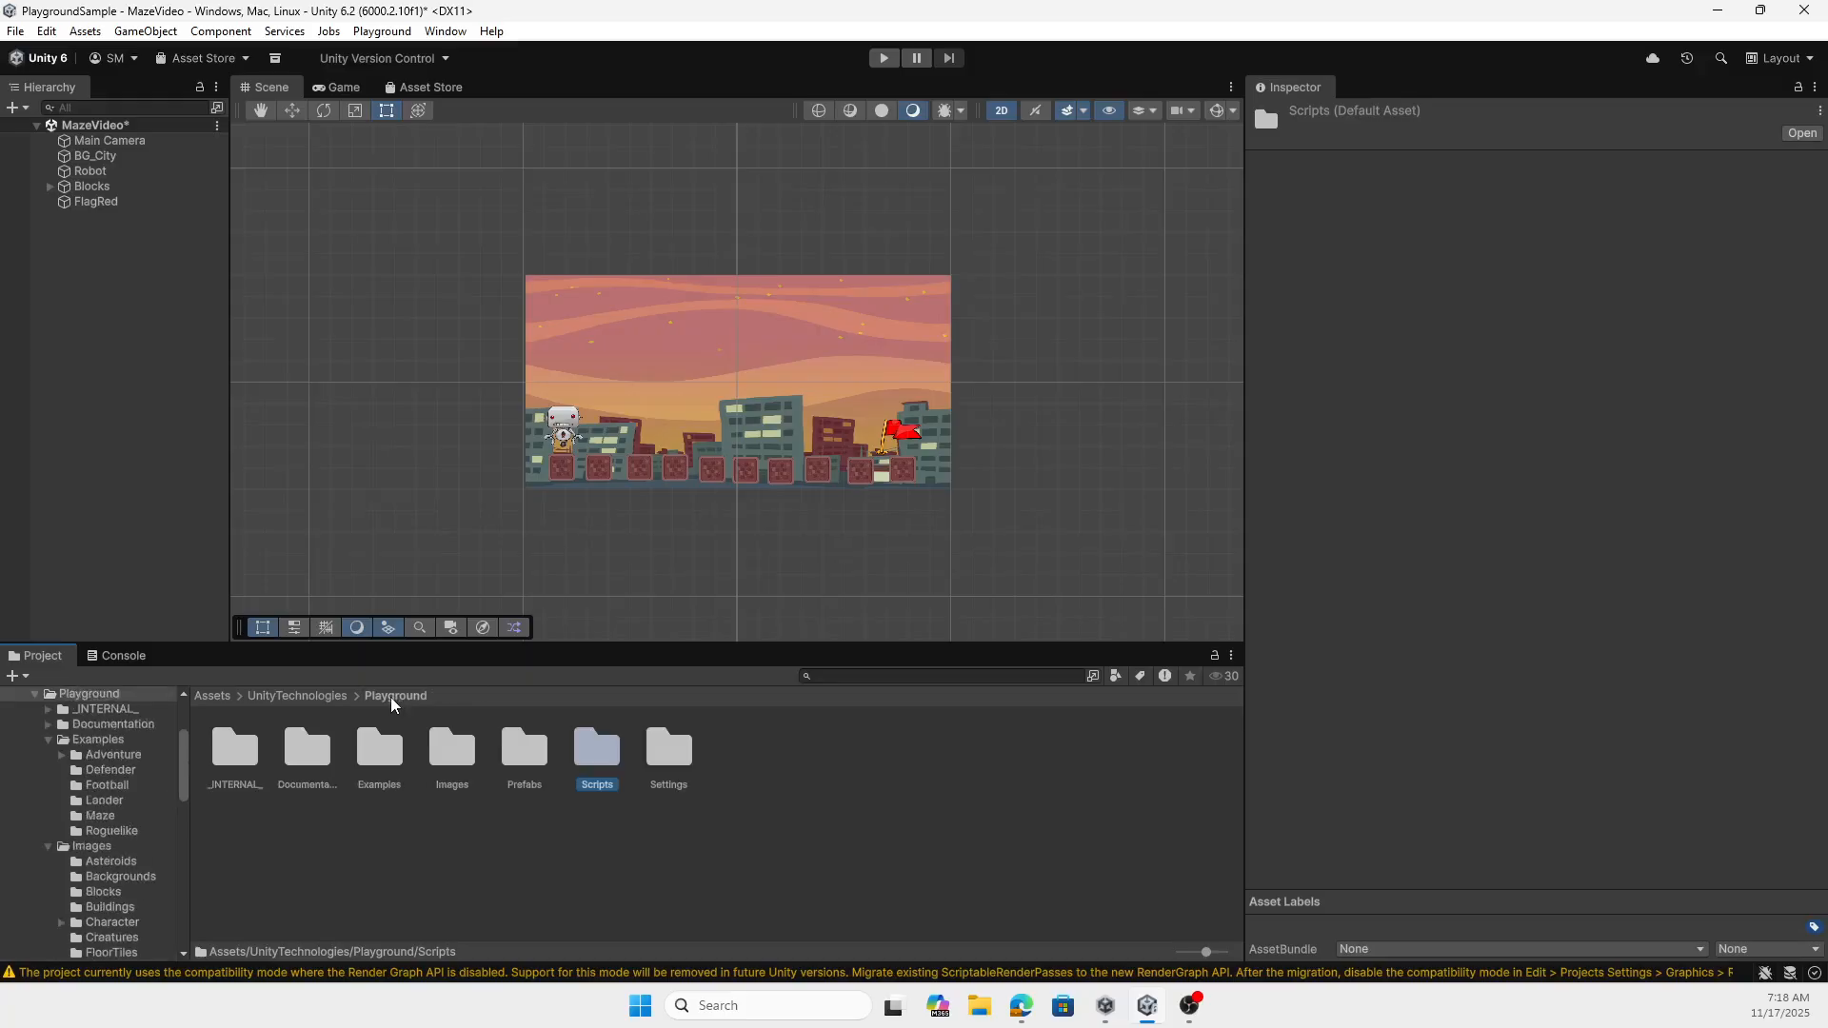
{"action": "double_click", "coordinate": [517, 750]}
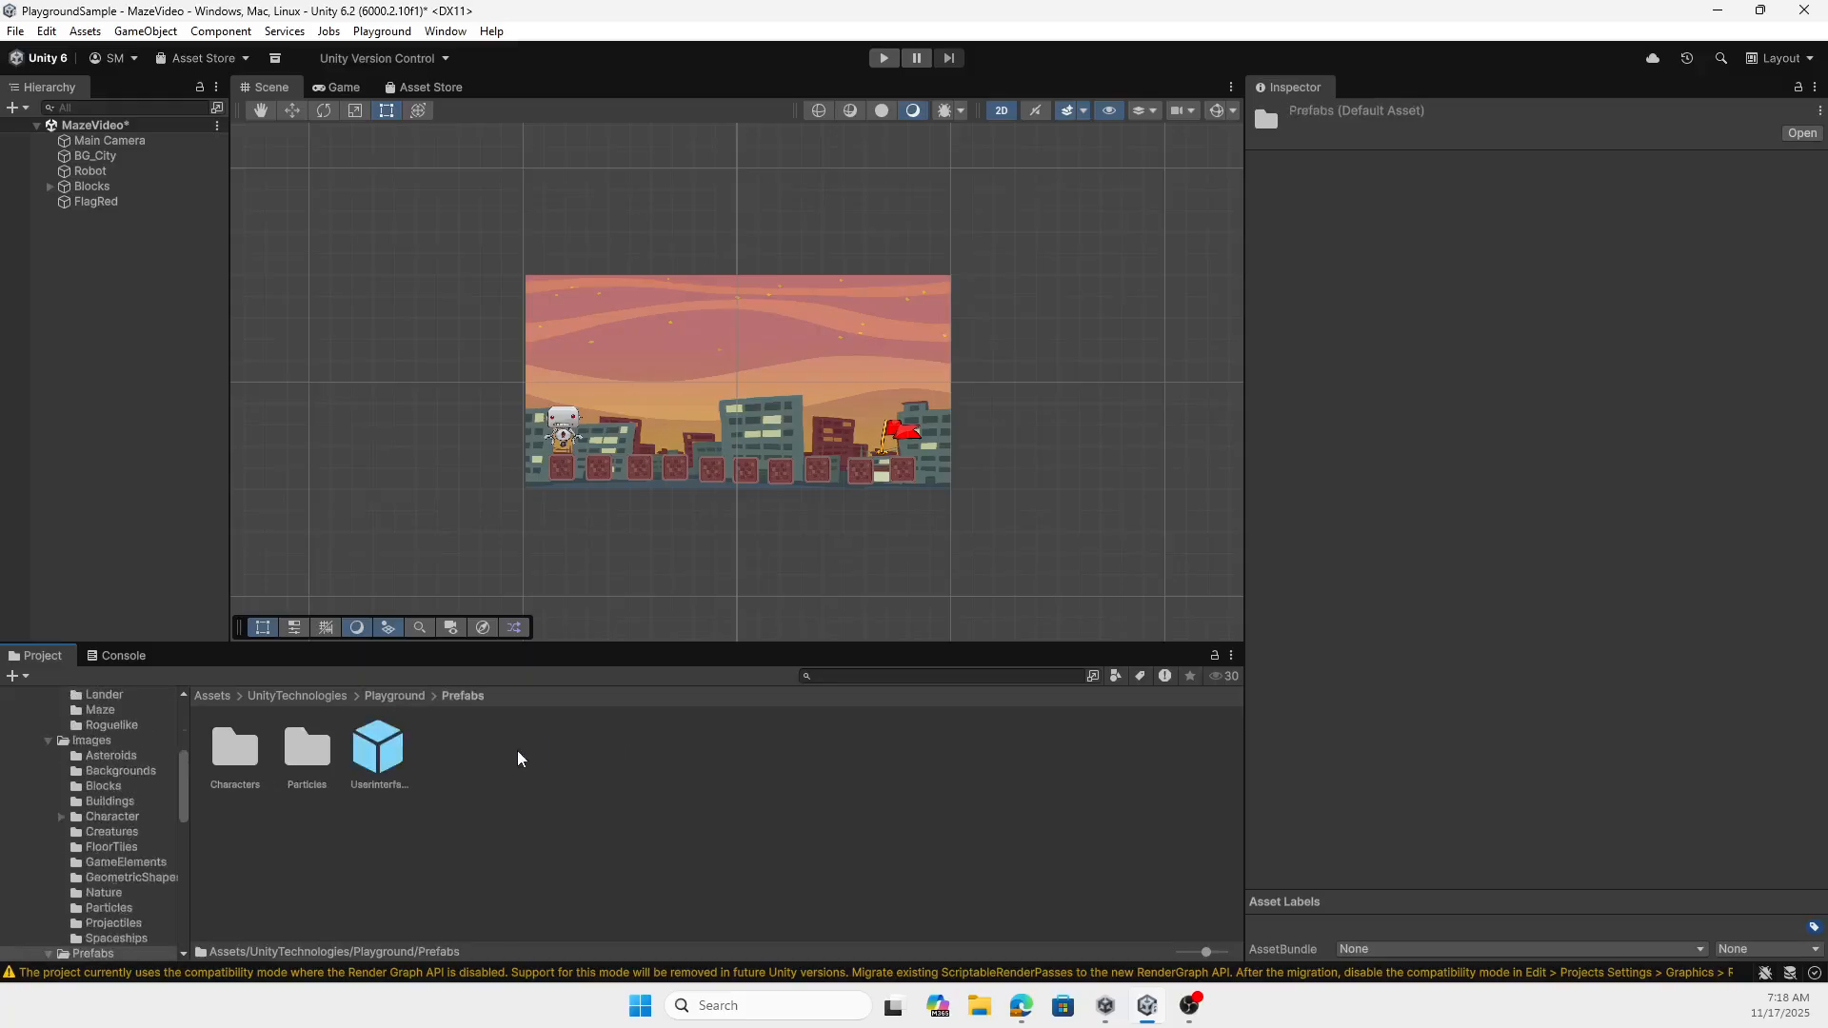
{"action": "double_click", "coordinate": [290, 755]}
{"action": "left_click", "coordinate": [475, 698]}
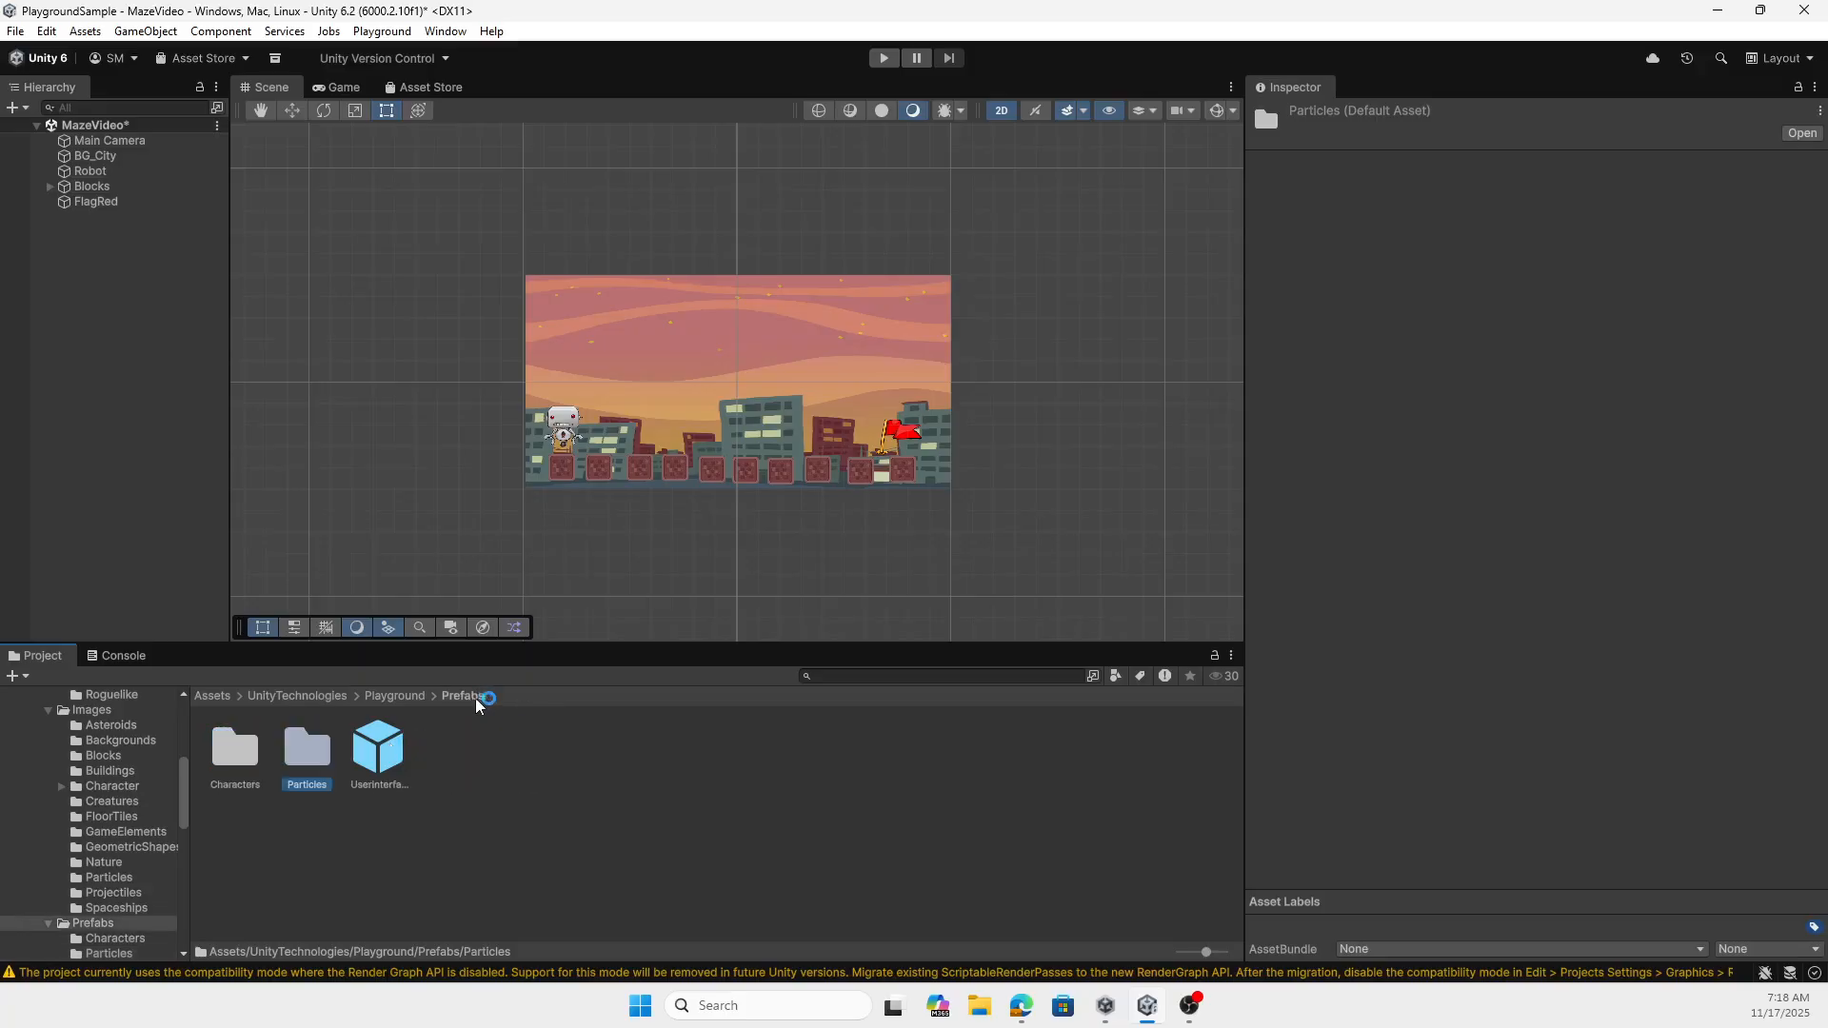
{"action": "left_click", "coordinate": [390, 755]}
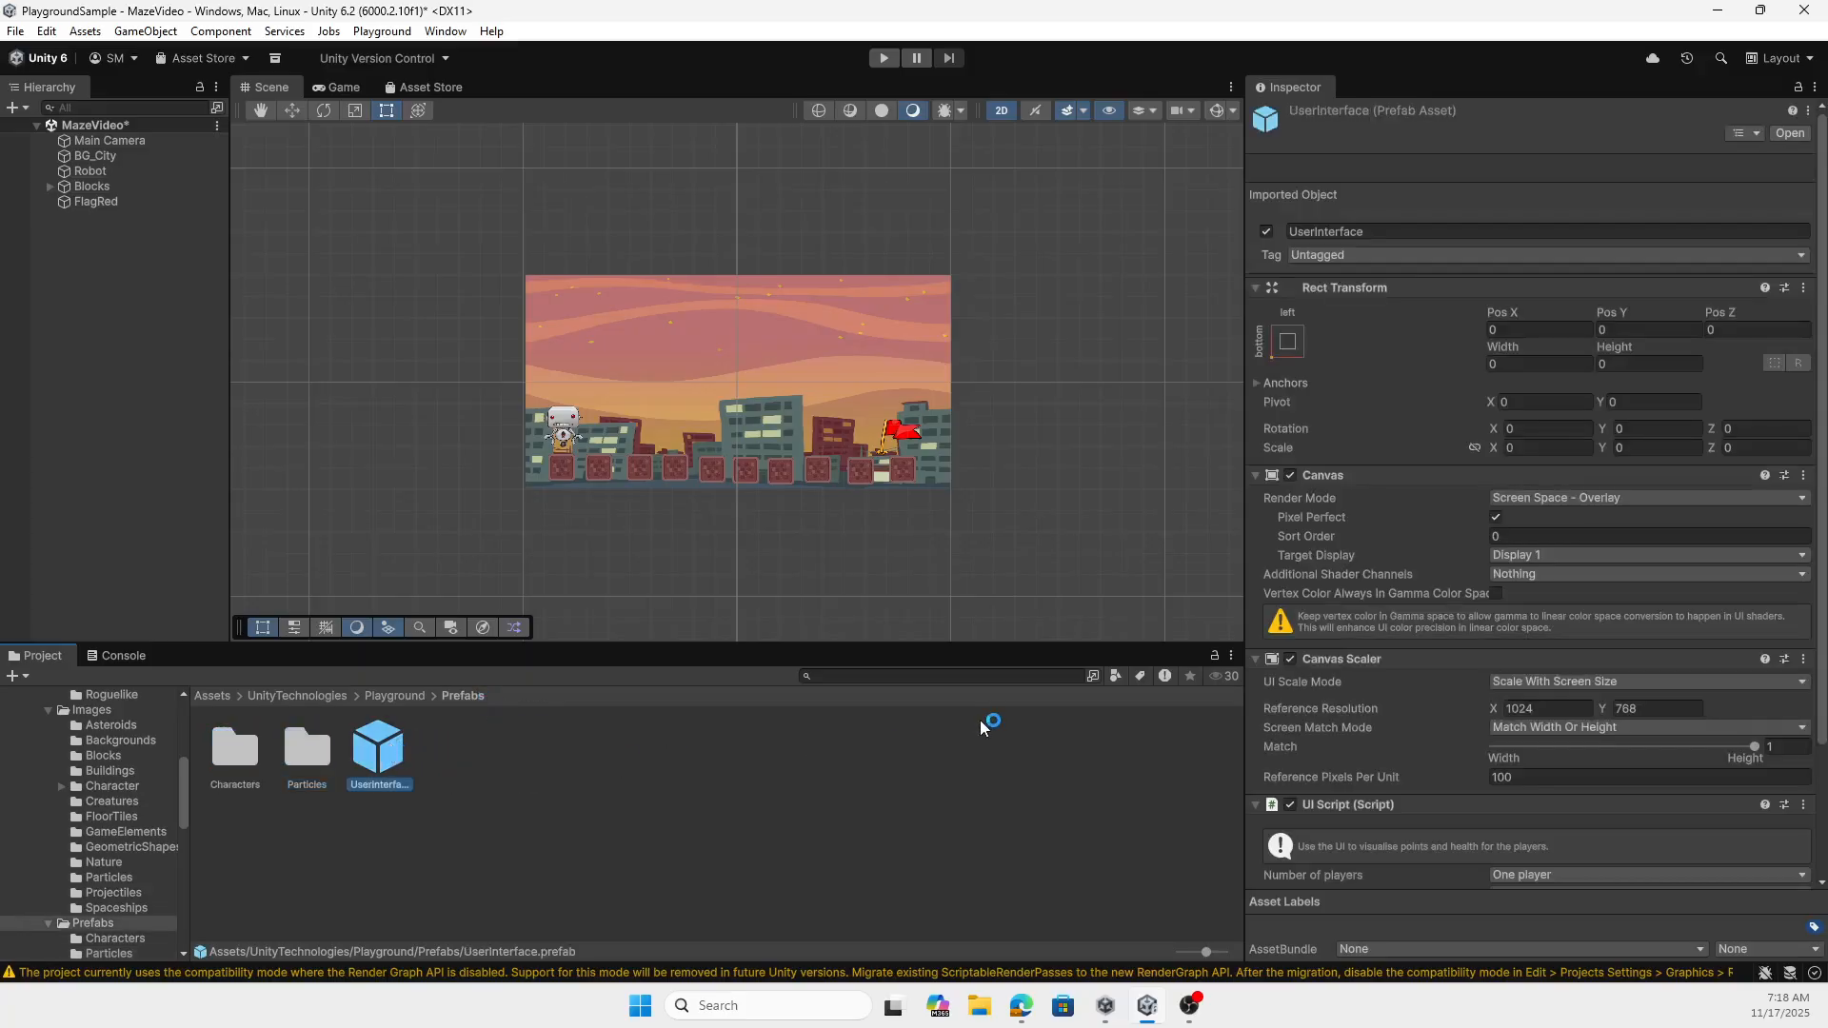
{"action": "scroll", "coordinate": [1375, 774], "scroll_direction": "down", "scroll_amount": 3}
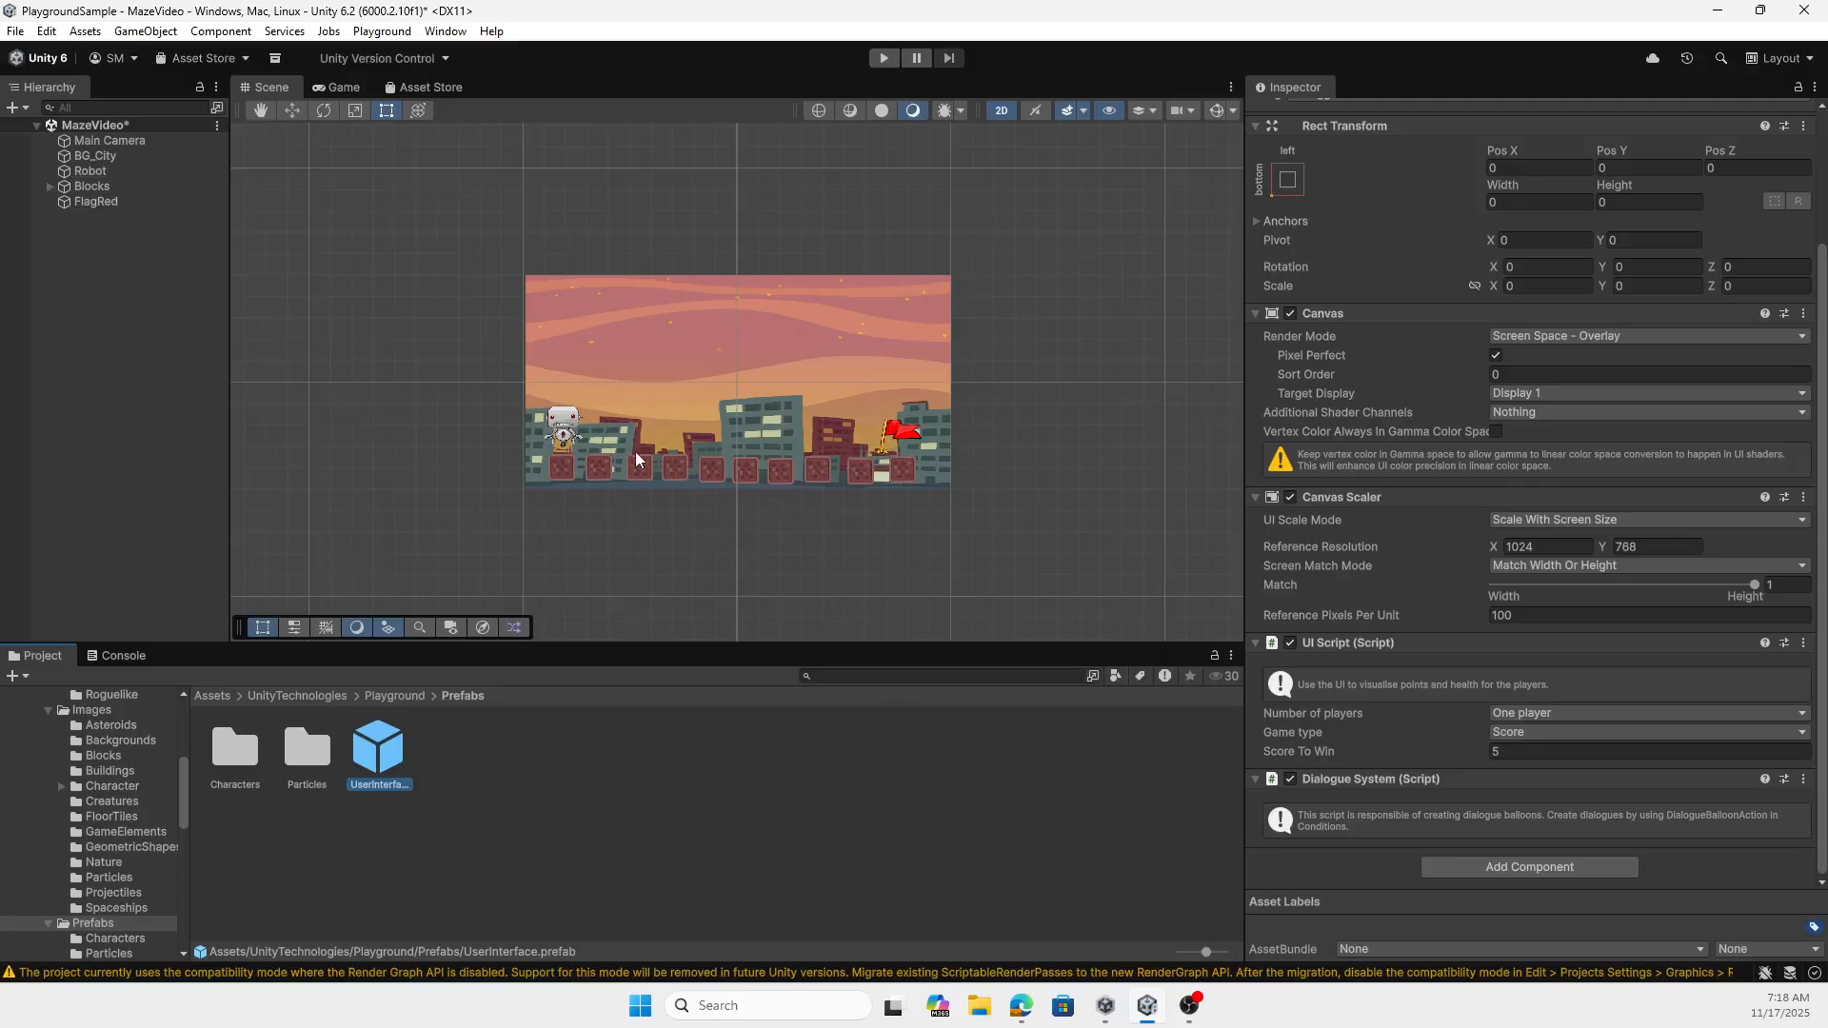
- Open the Movement folder inside the Playground Scripts folder
{"action": "left_click", "coordinate": [398, 698]}
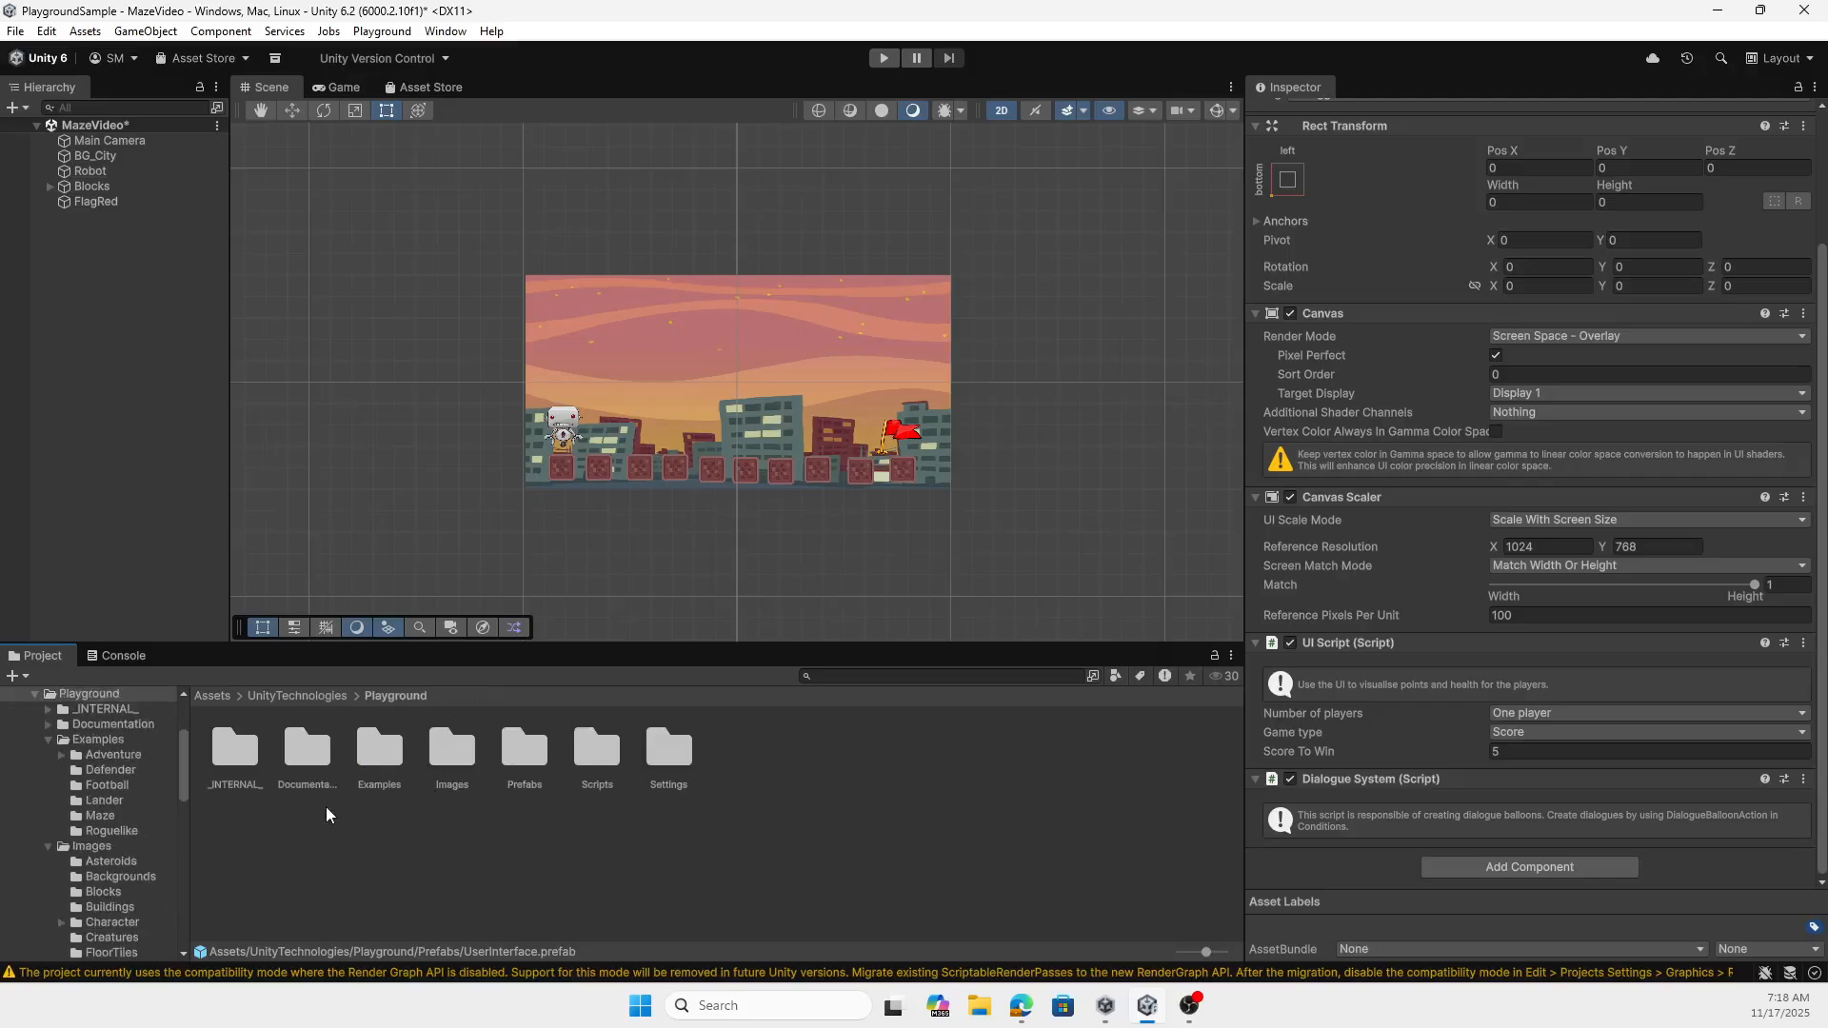
{"action": "double_click", "coordinate": [612, 767]}
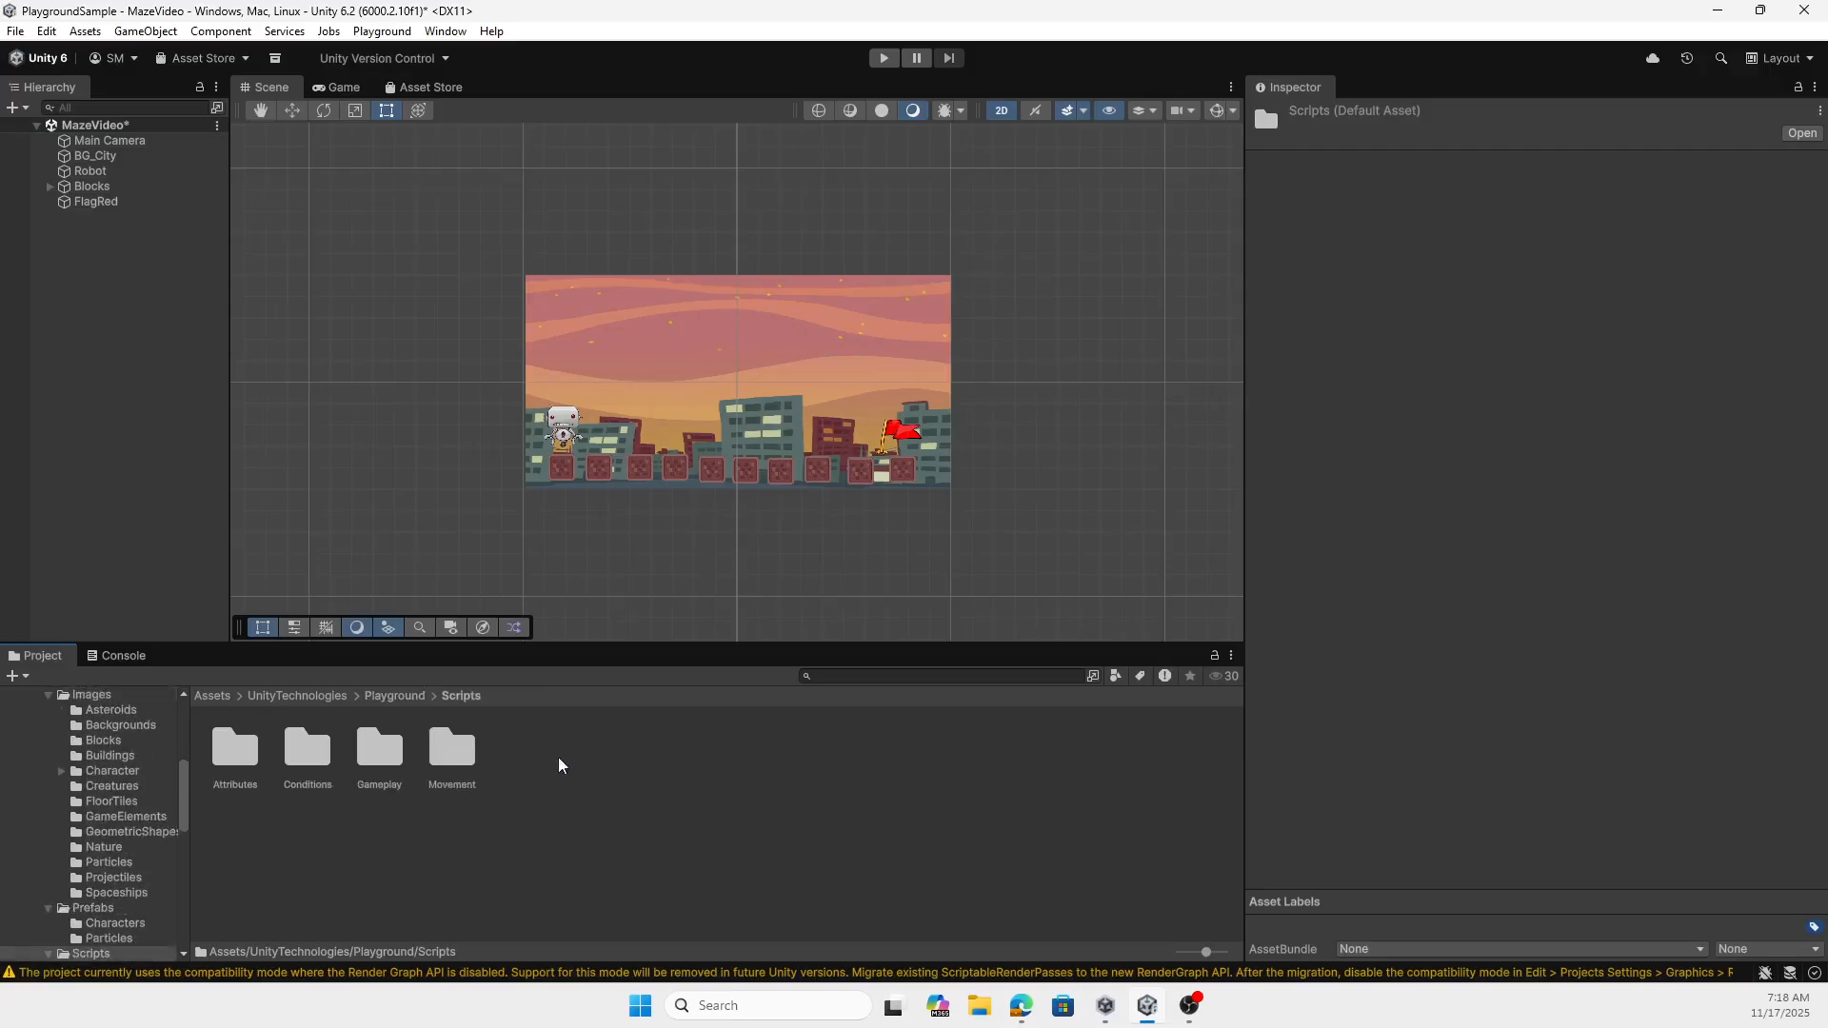
{"action": "double_click", "coordinate": [464, 745]}
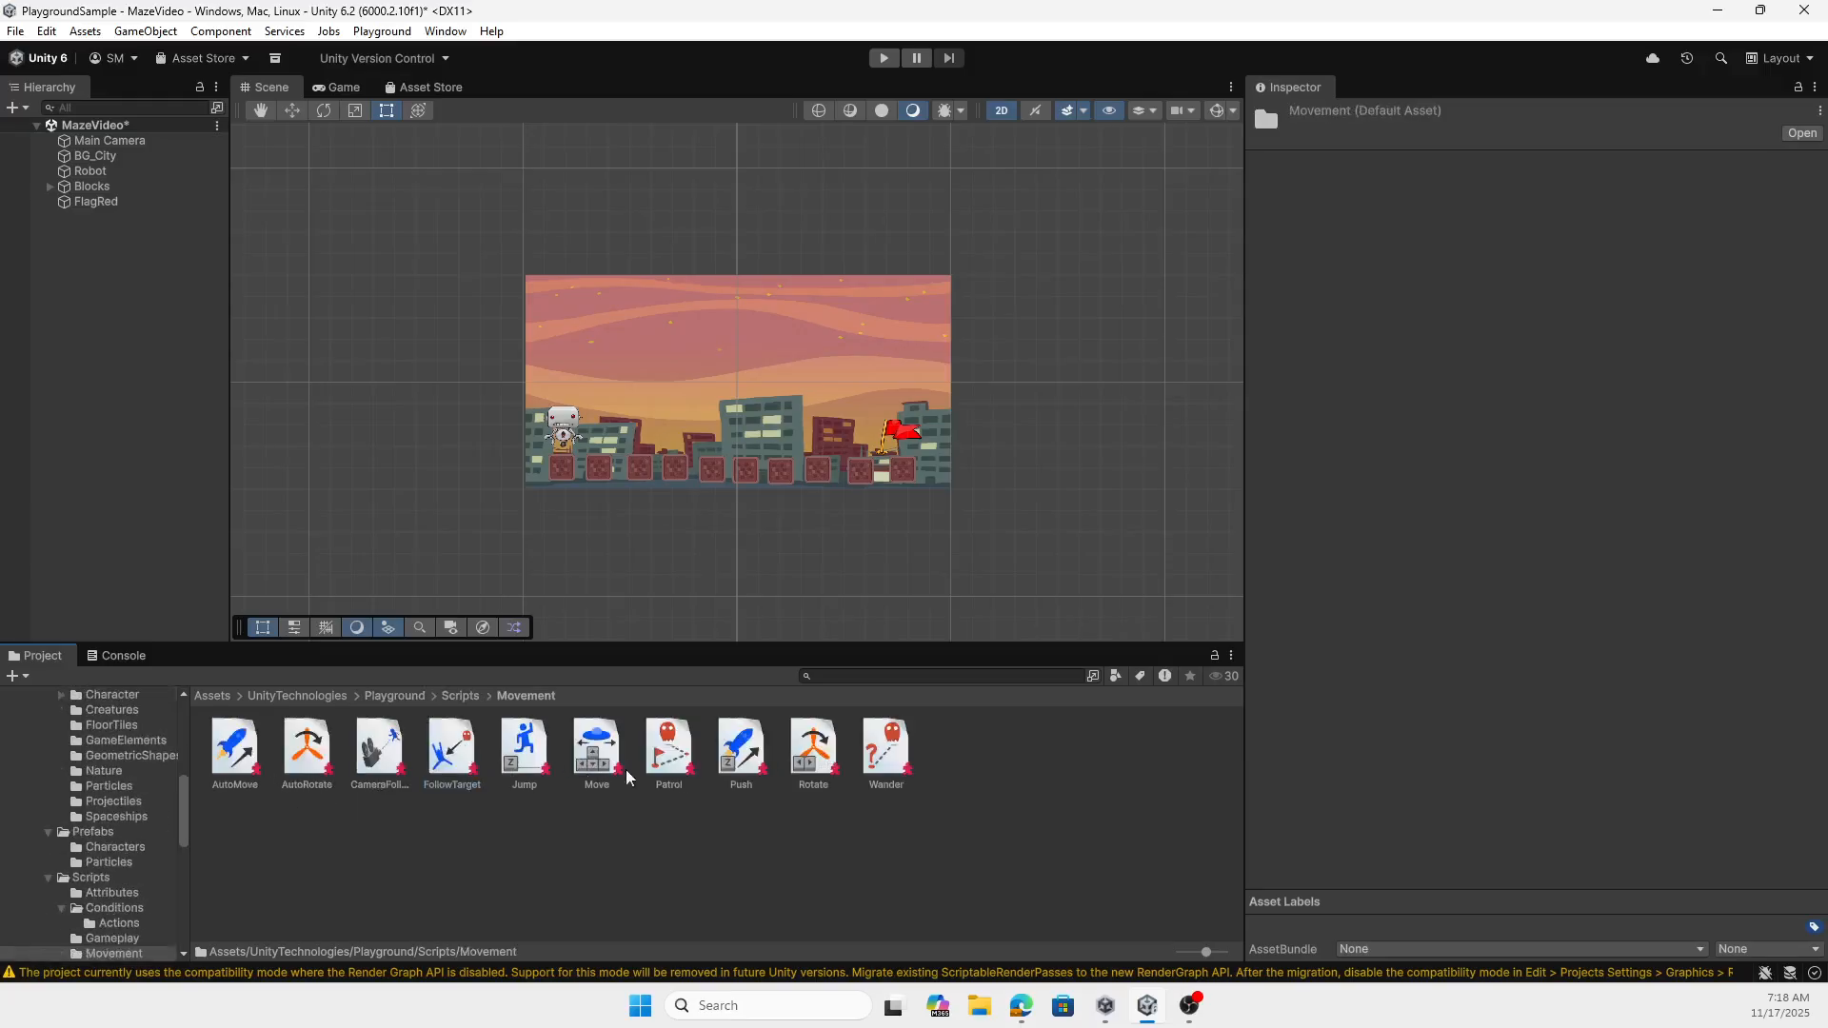